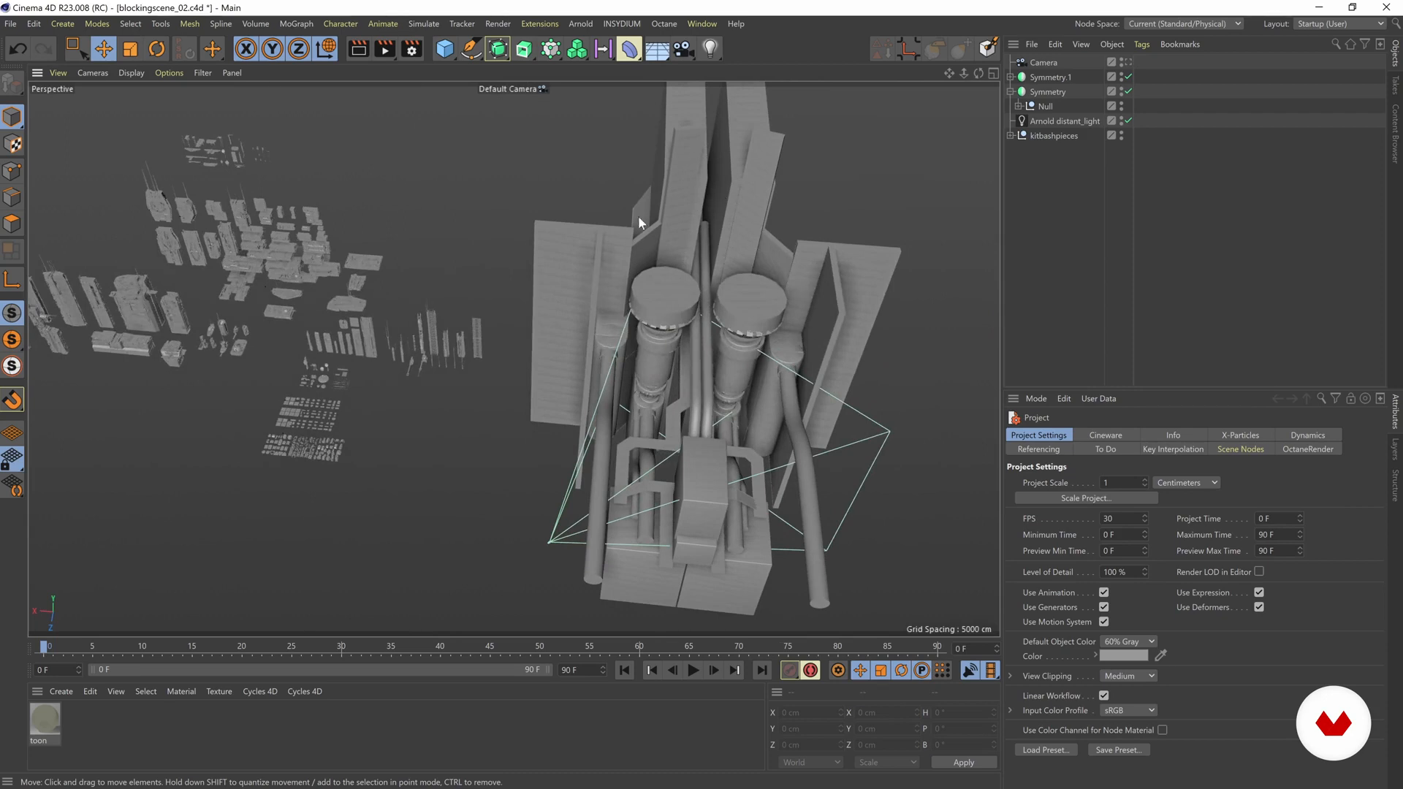
Step: Examine the blocked-out structure and the surrounding kitbash pieces from several angles
alt+drag(612, 385, 691, 281)
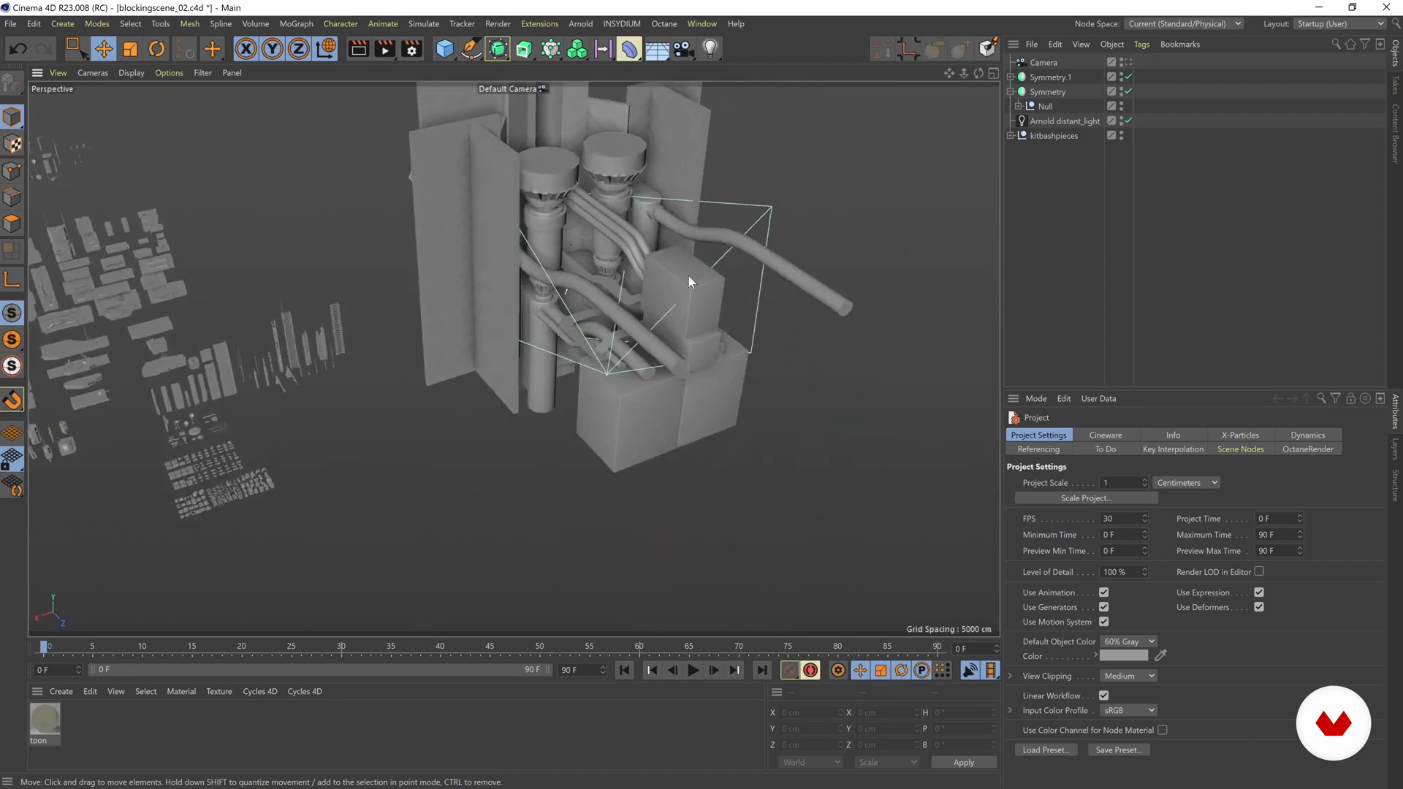
alt+drag(565, 411, 473, 407)
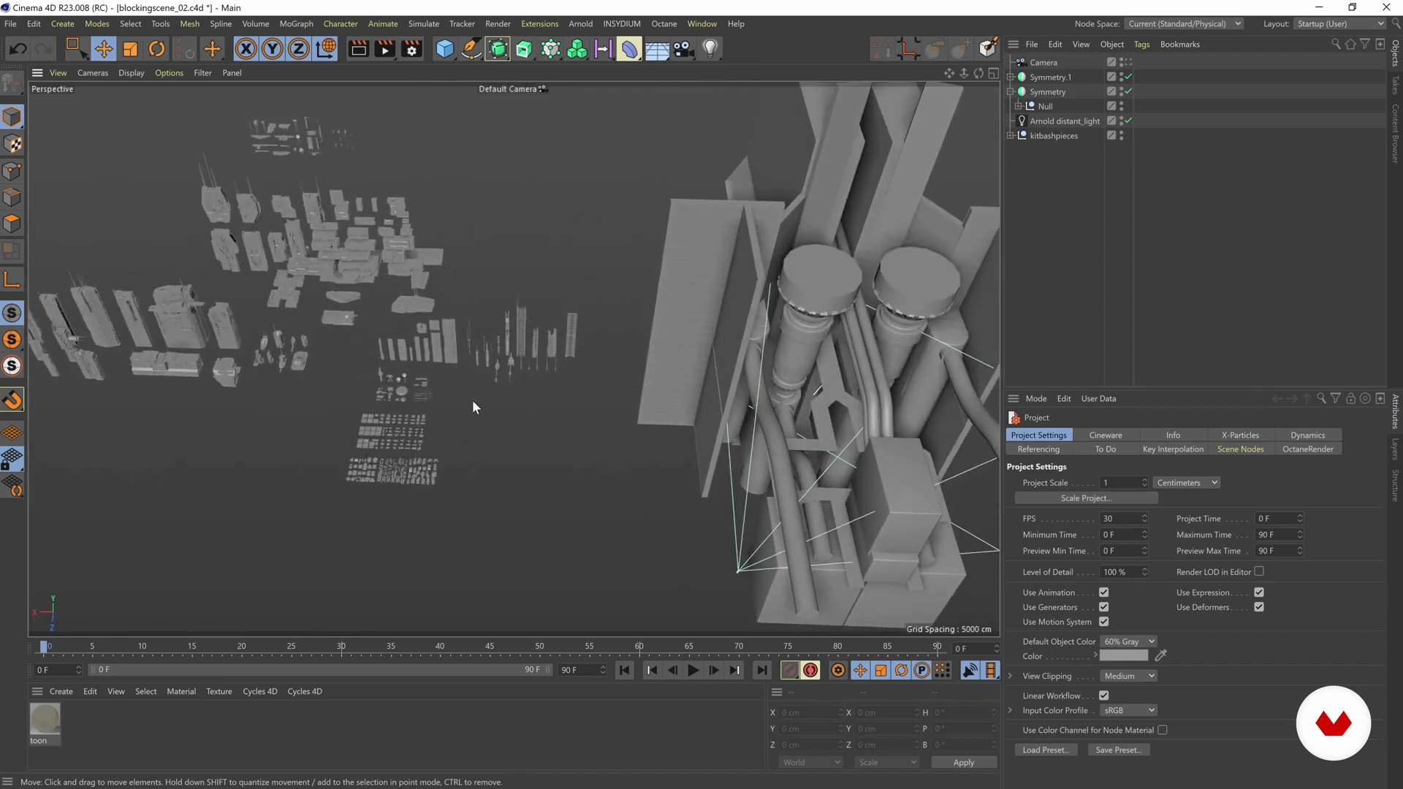
alt+drag(376, 324, 503, 331)
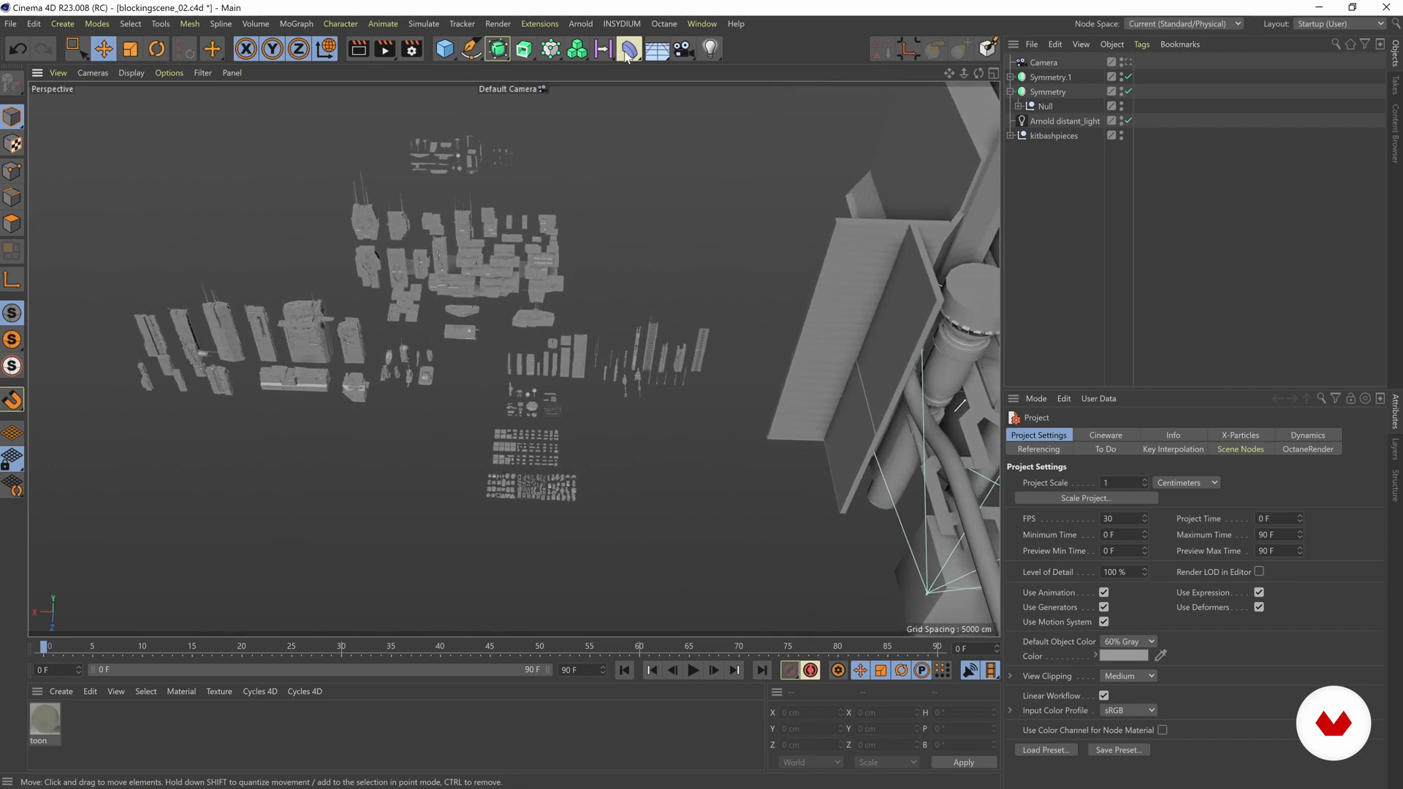
alt+drag(348, 356, 563, 249)
alt+drag(589, 350, 329, 229)
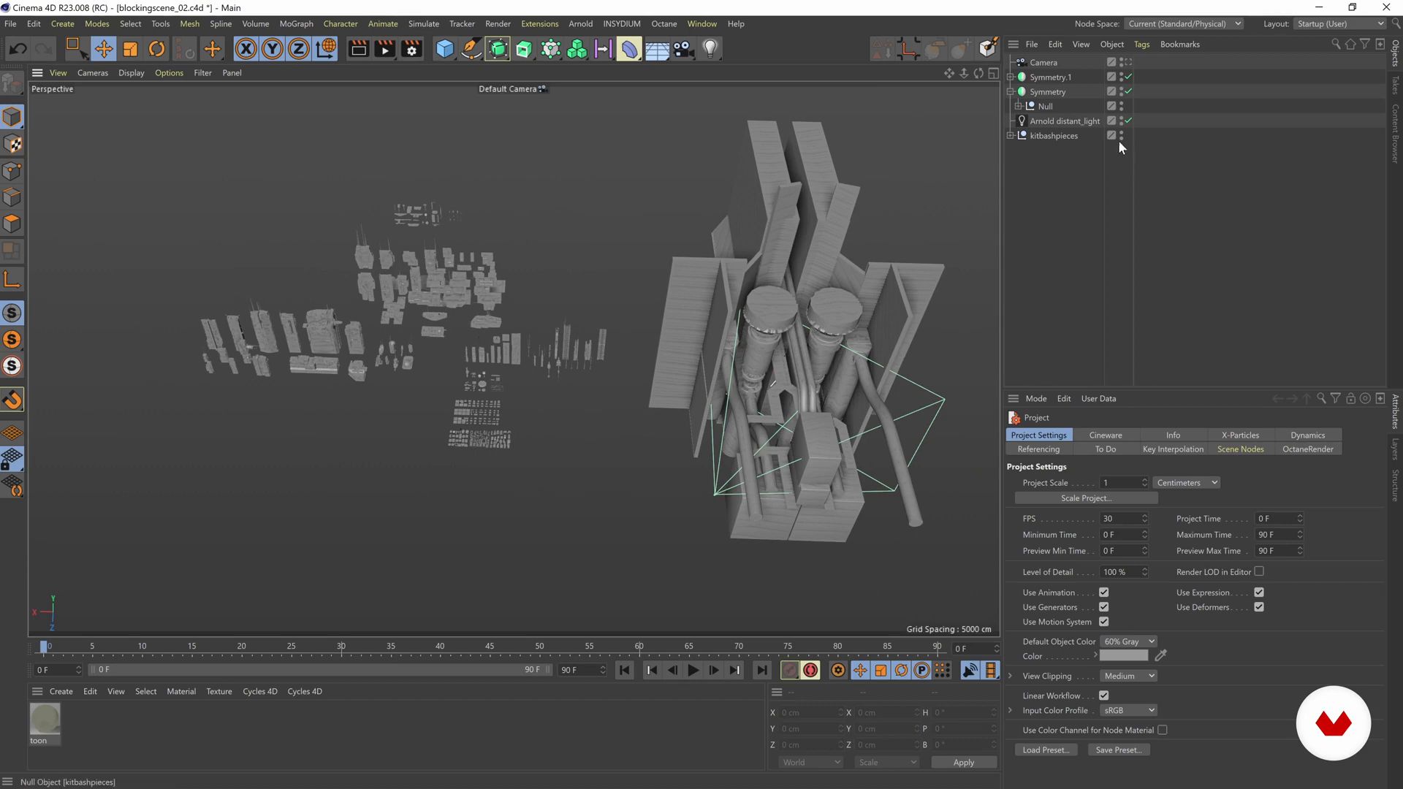
mouse_move(475, 291)
alt+middle_down()
mouse_move(467, 275)
mouse_move(477, 293)
alt+middle_up()
scroll(476, 291, up, 2)
alt+drag(475, 291, 515, 278)
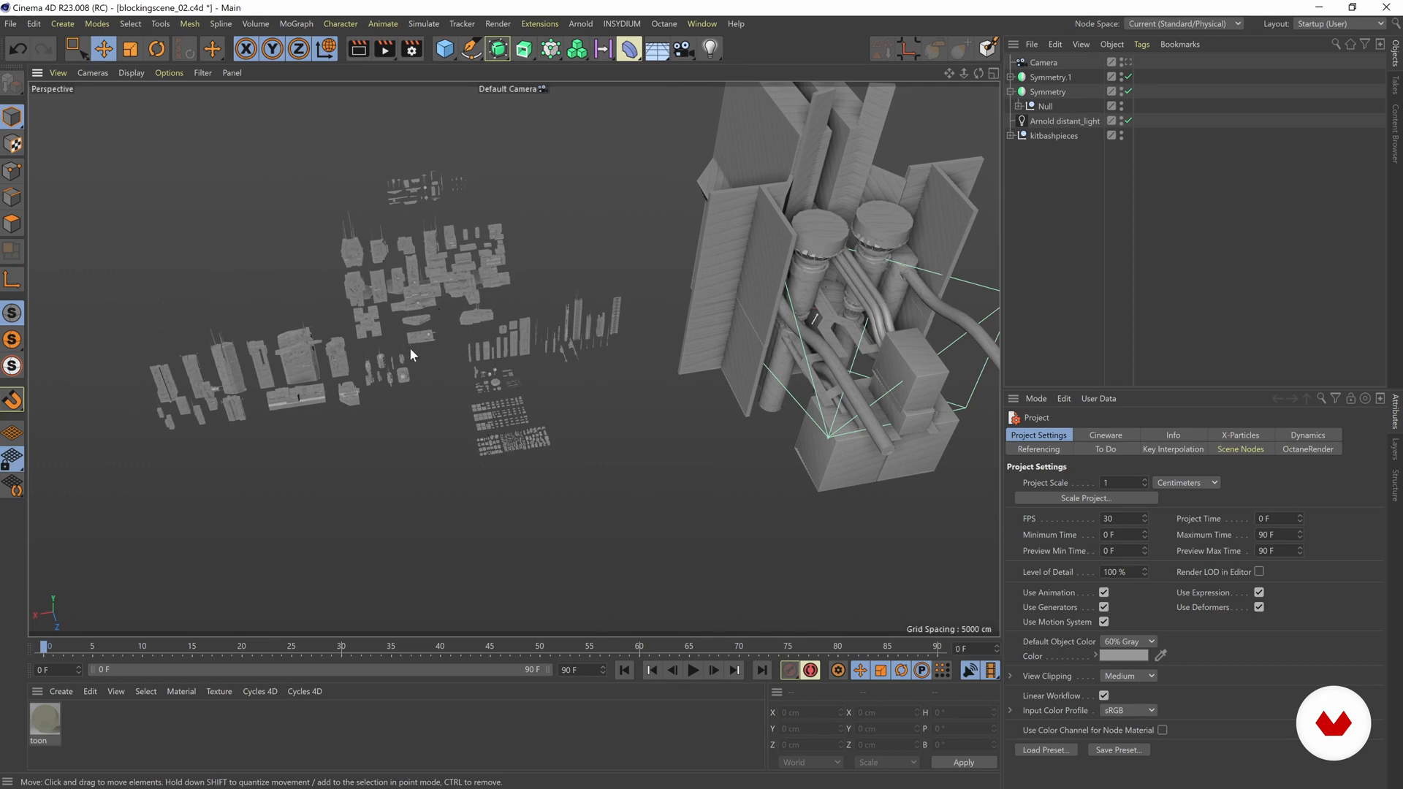
alt+drag(434, 344, 346, 213)
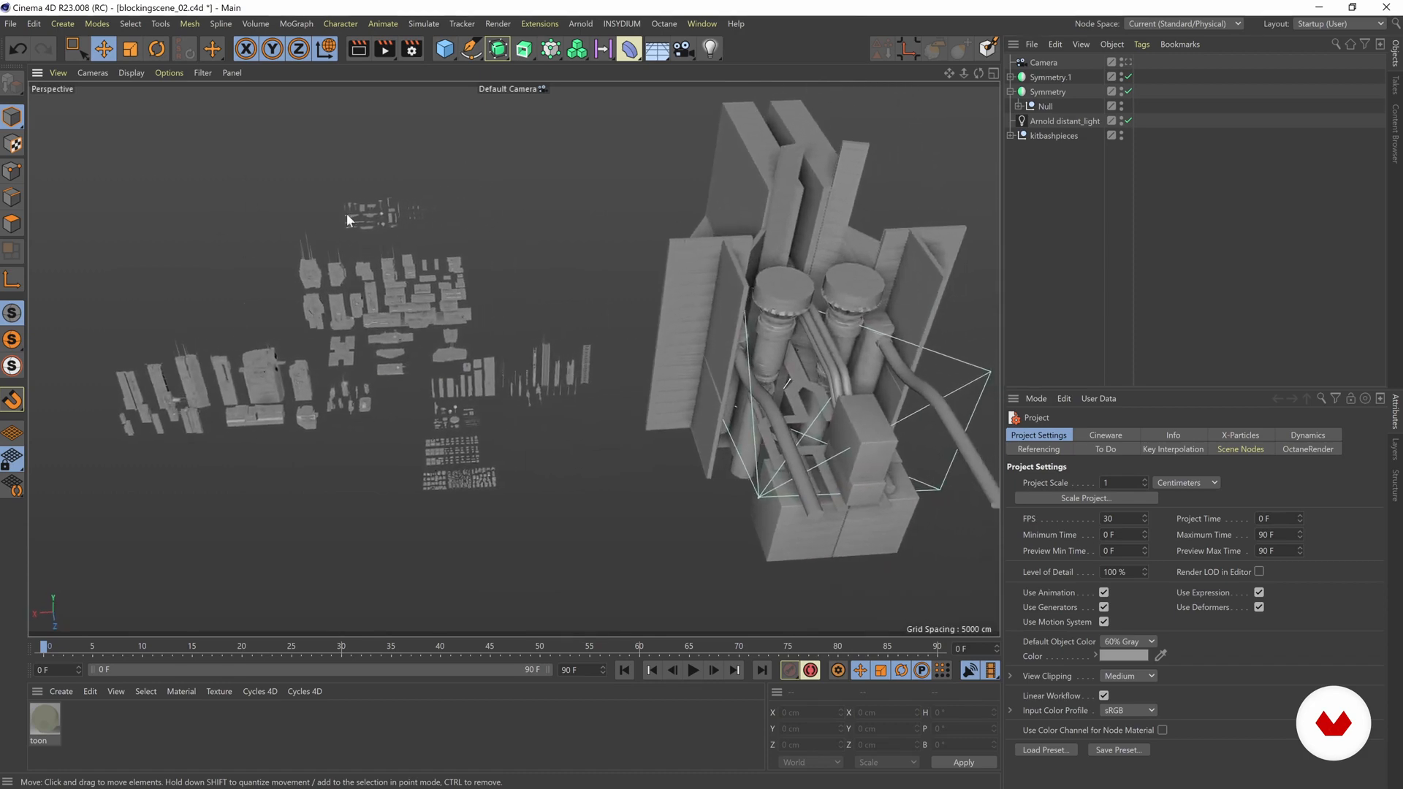
alt+drag(538, 319, 216, 230)
alt+drag(405, 369, 512, 234)
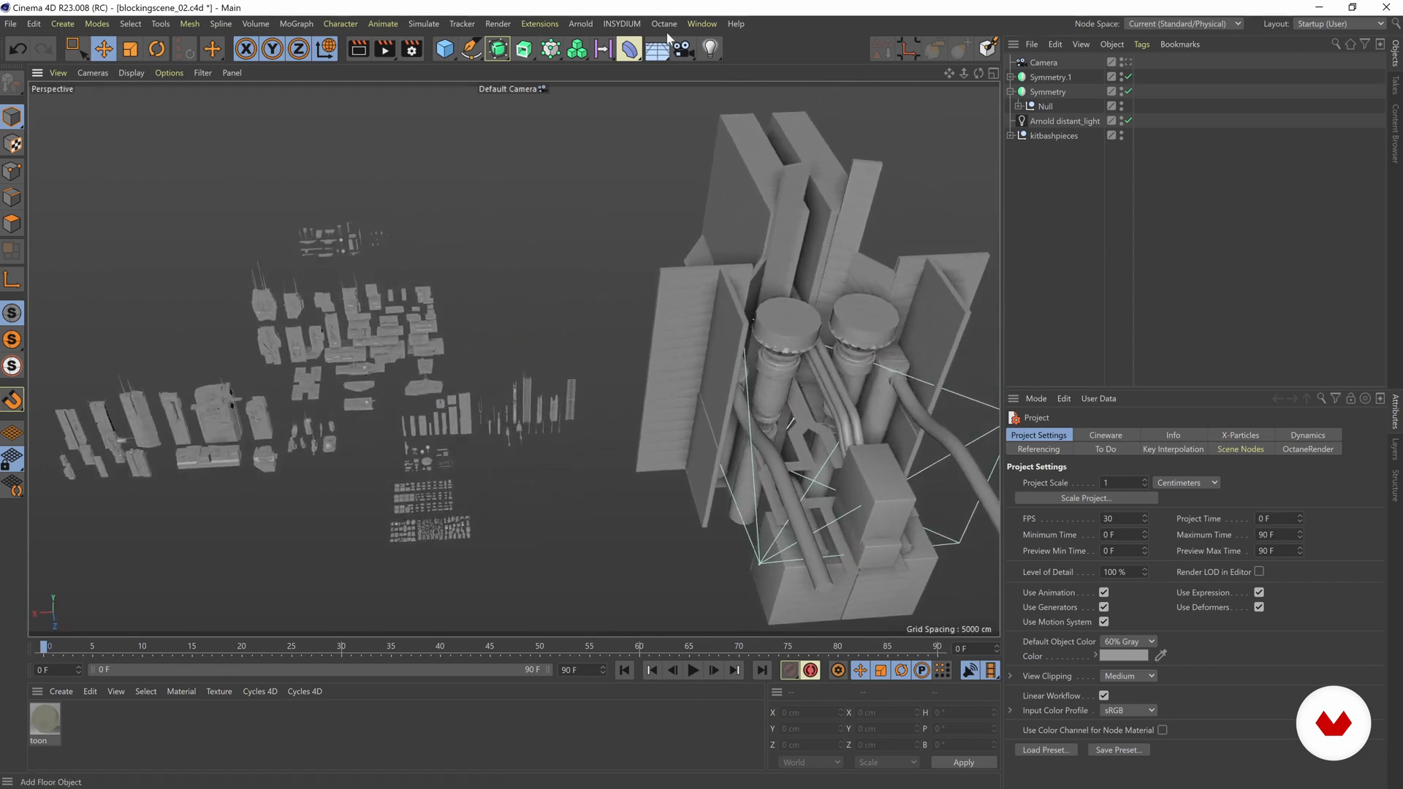
Step: Open the Universal Hitech Parts - bundle.FBX scene and select the cross-braced greeble_54 piece for copying
click(702, 23)
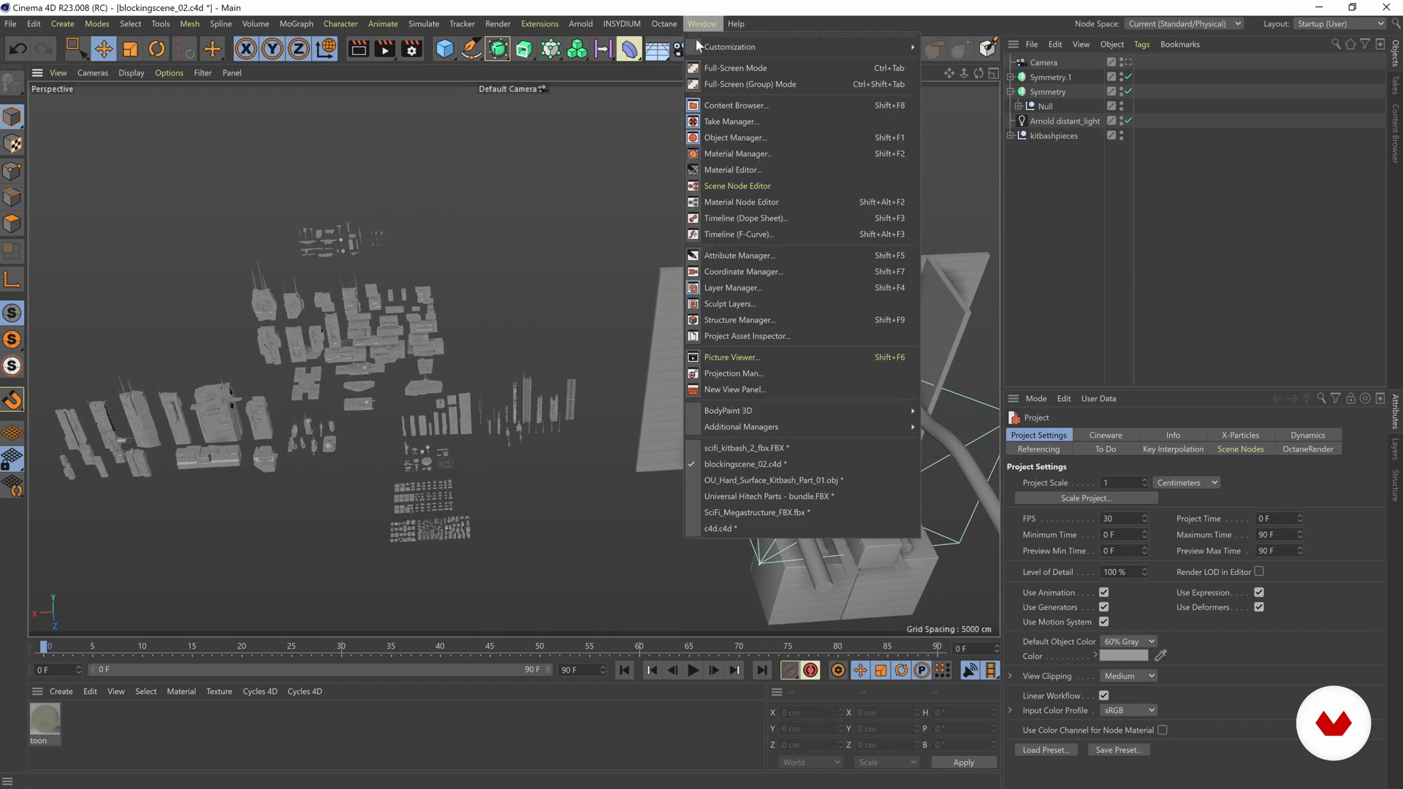
click(718, 497)
click(278, 459)
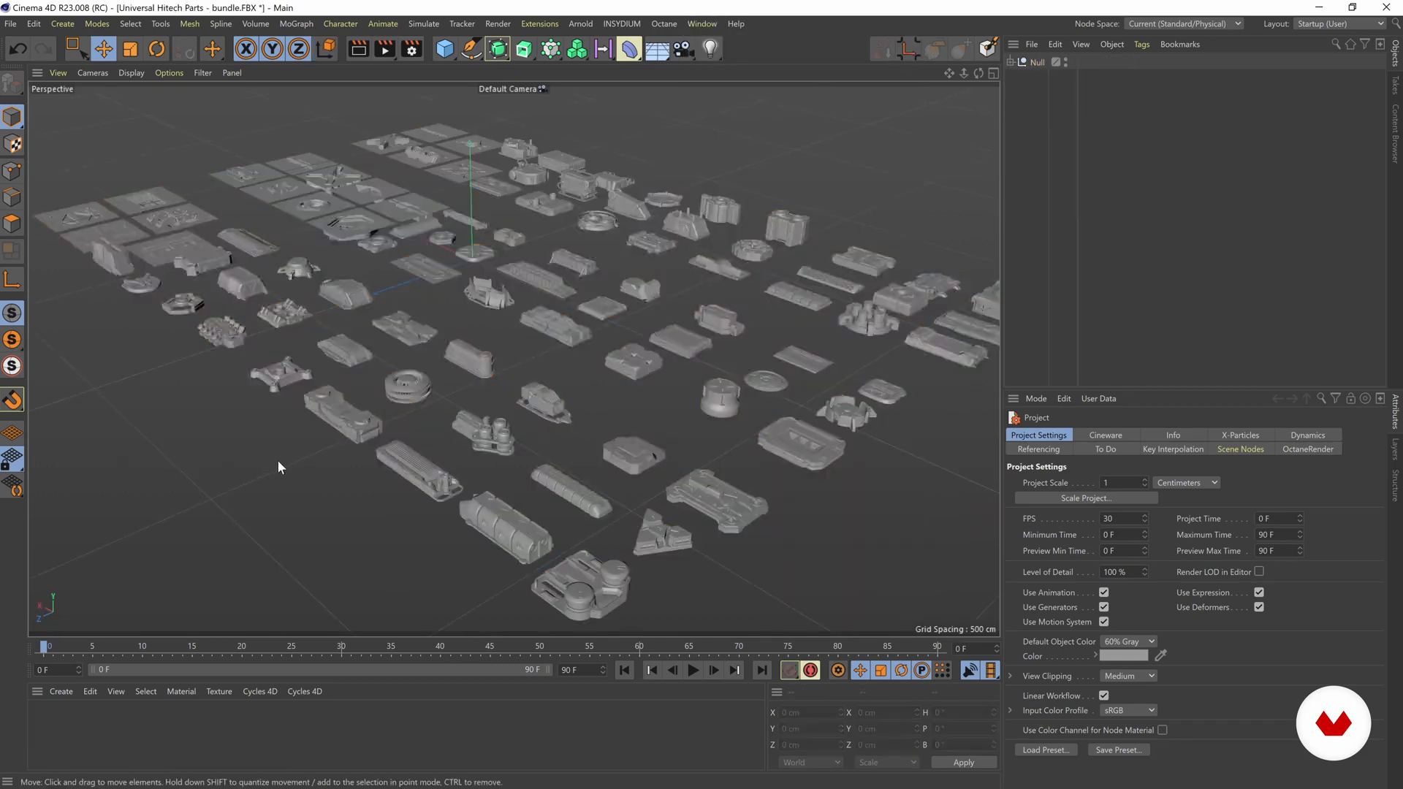
alt+drag(411, 392, 475, 409)
scroll(460, 391, up, 4)
scroll(461, 396, up, 3)
click(570, 332)
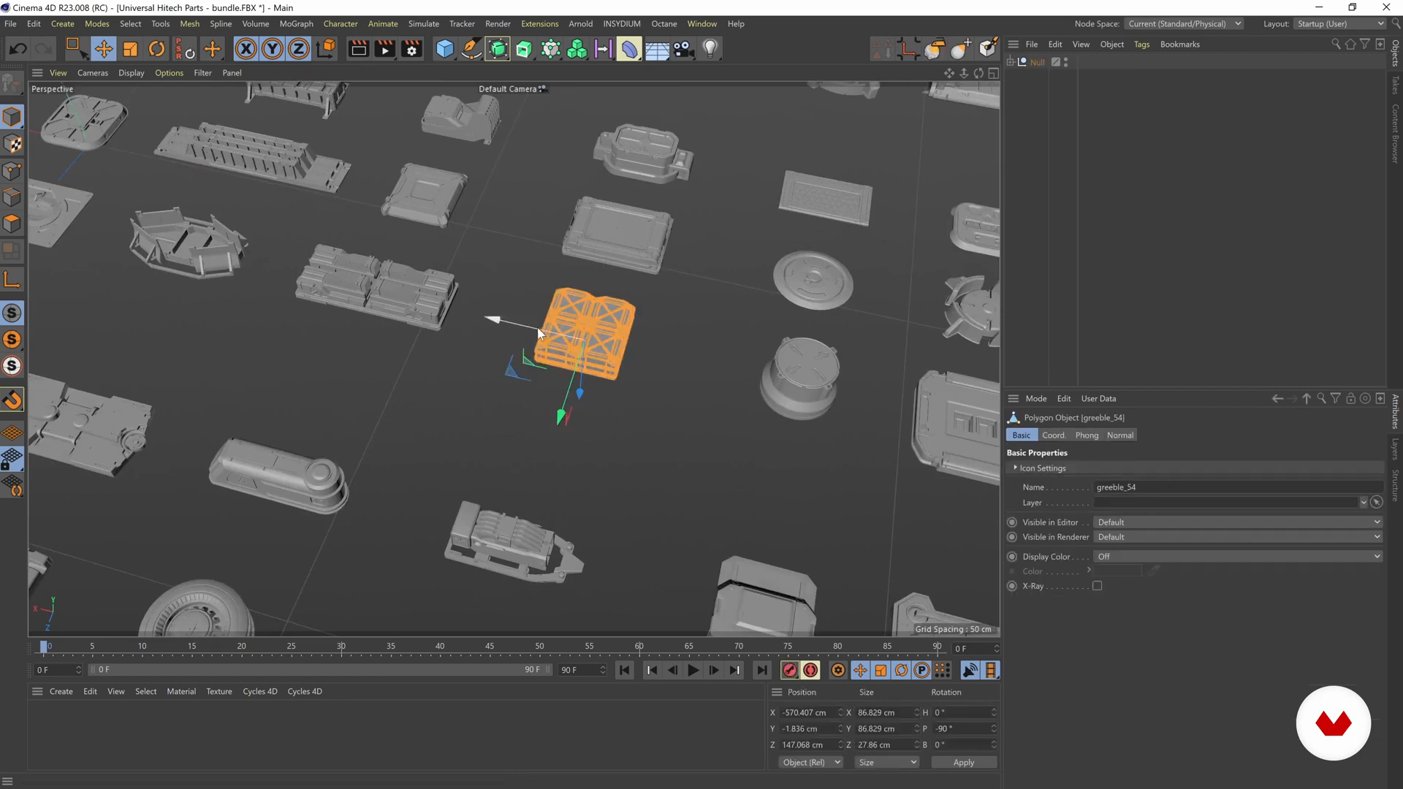
scroll(557, 356, up, 3)
Step: Return to blockingscene_02.c4d and paste the copied greeble_54 piece into it
click(701, 23)
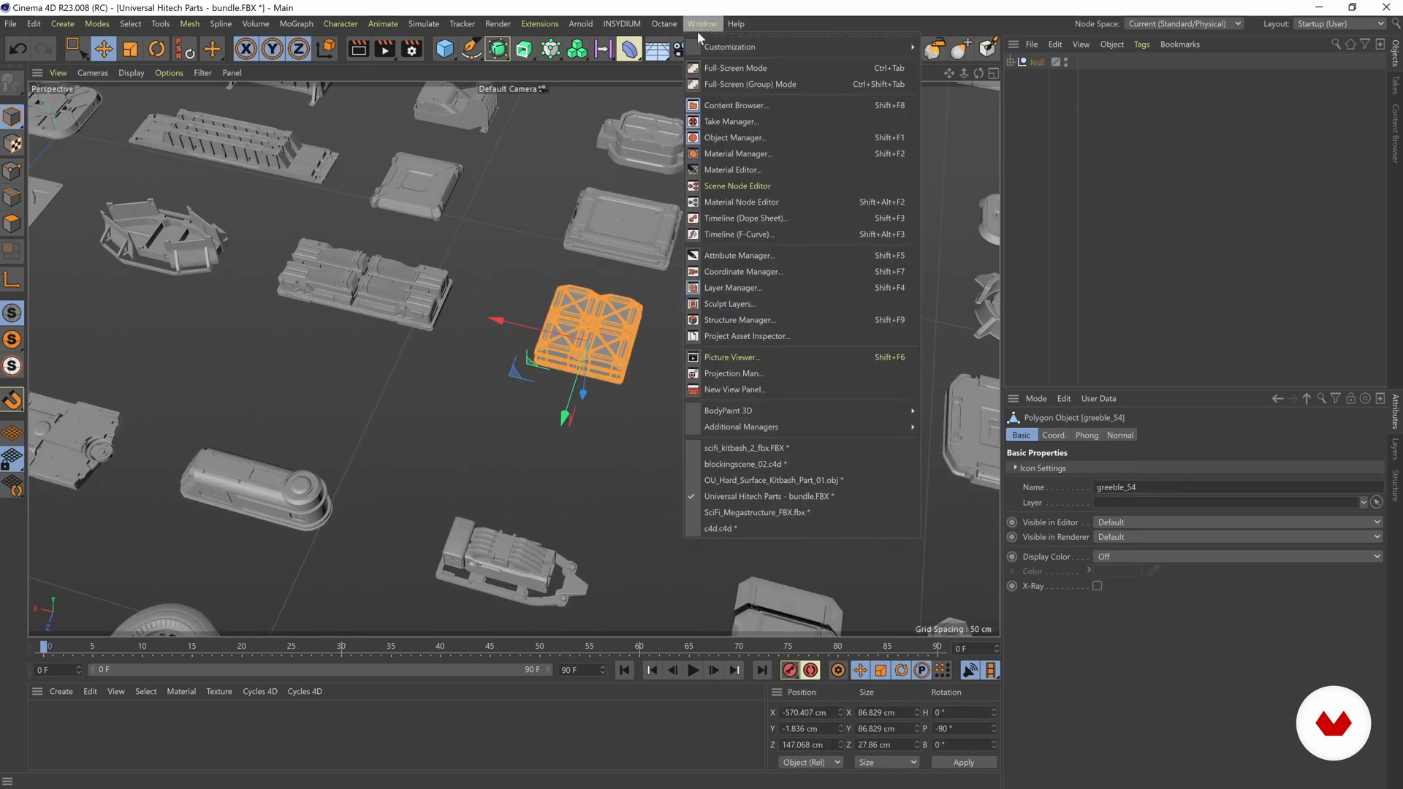
click(727, 465)
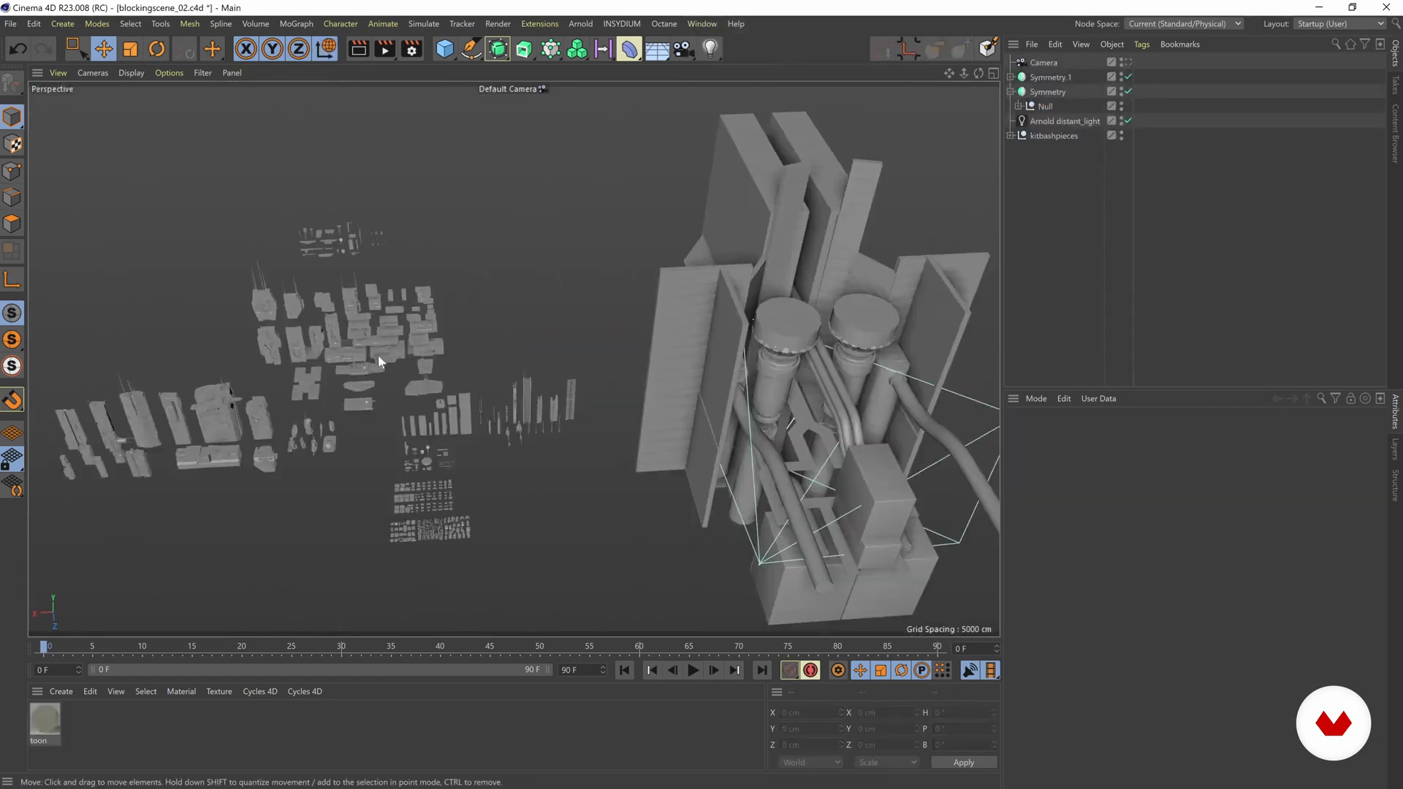
scroll(578, 387, up, 8)
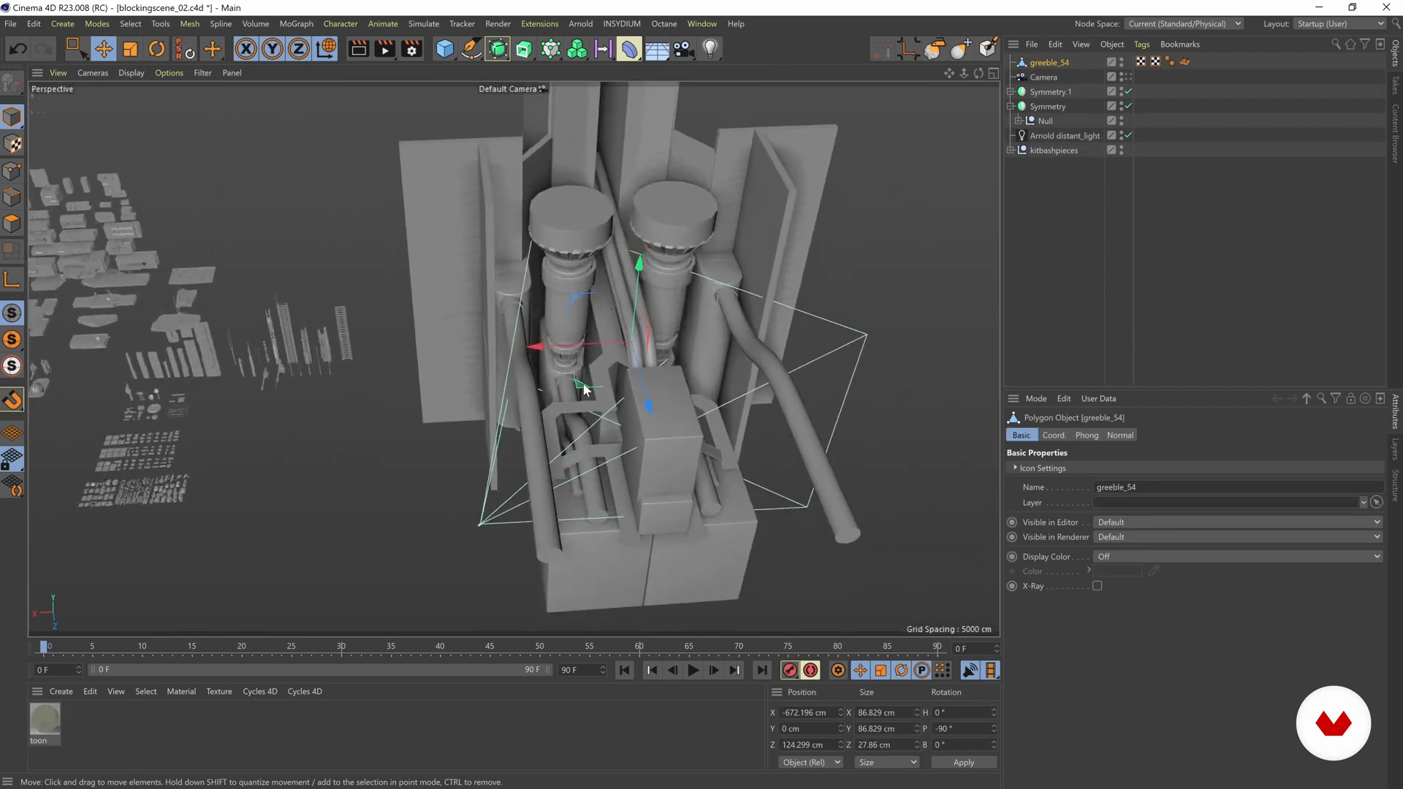
scroll(613, 377, up, 6)
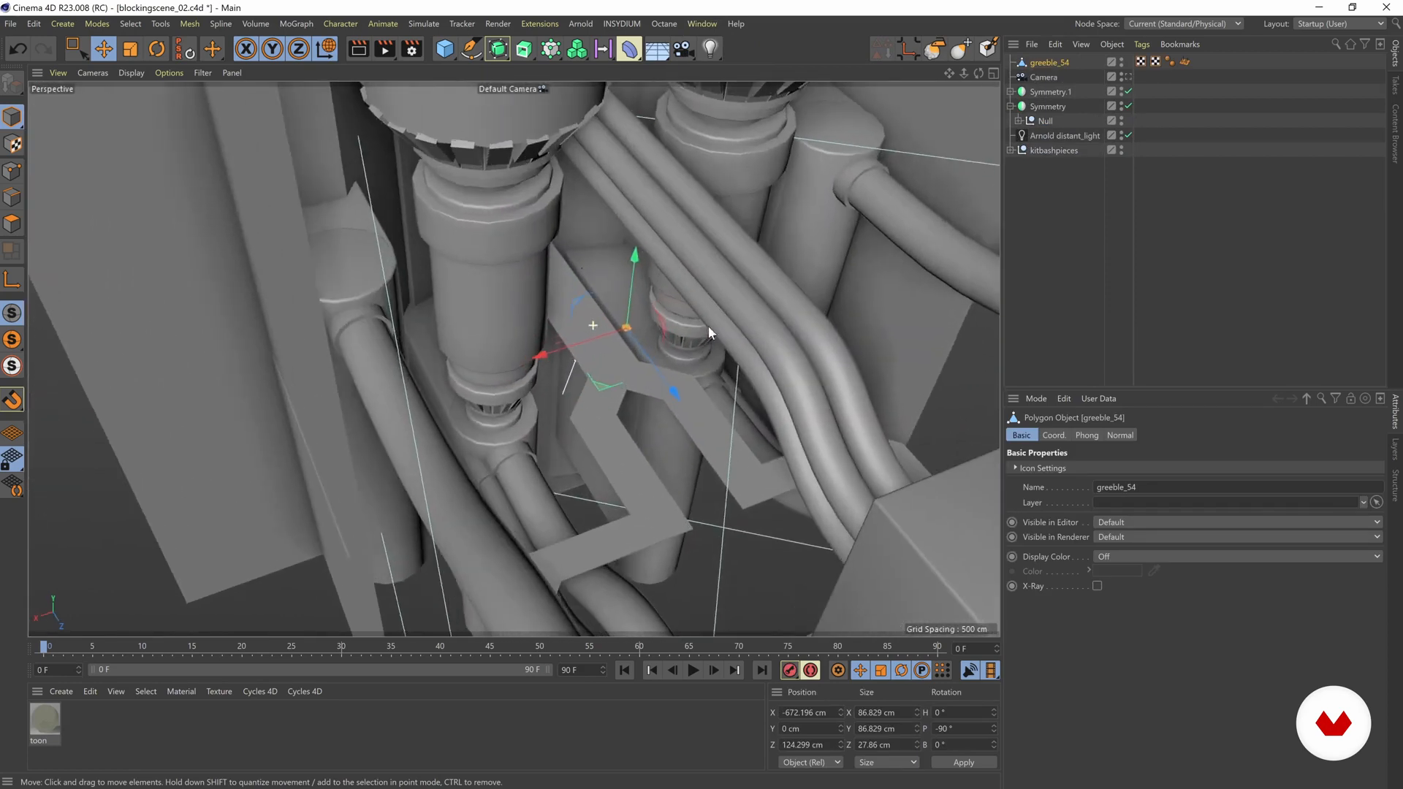
Step: Scale the pasted greeble_54 piece up uniformly to about 364 x 364 x 117 cm
key(t)
key(w)
drag(542, 438, 646, 416)
alt+drag(637, 417, 439, 336)
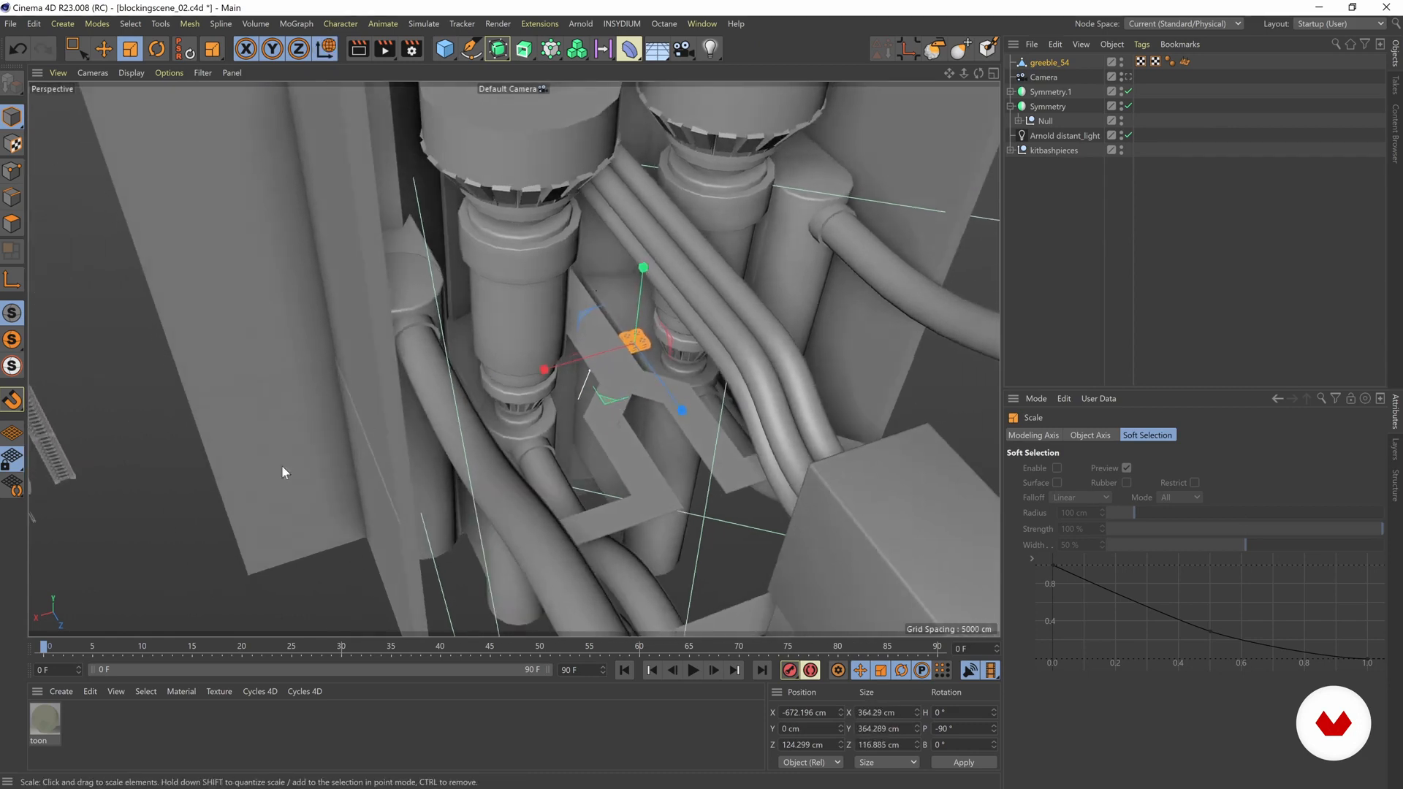
click(188, 571)
scroll(634, 332, up, 1)
click(634, 333)
alt+right_drag(744, 316, 523, 317)
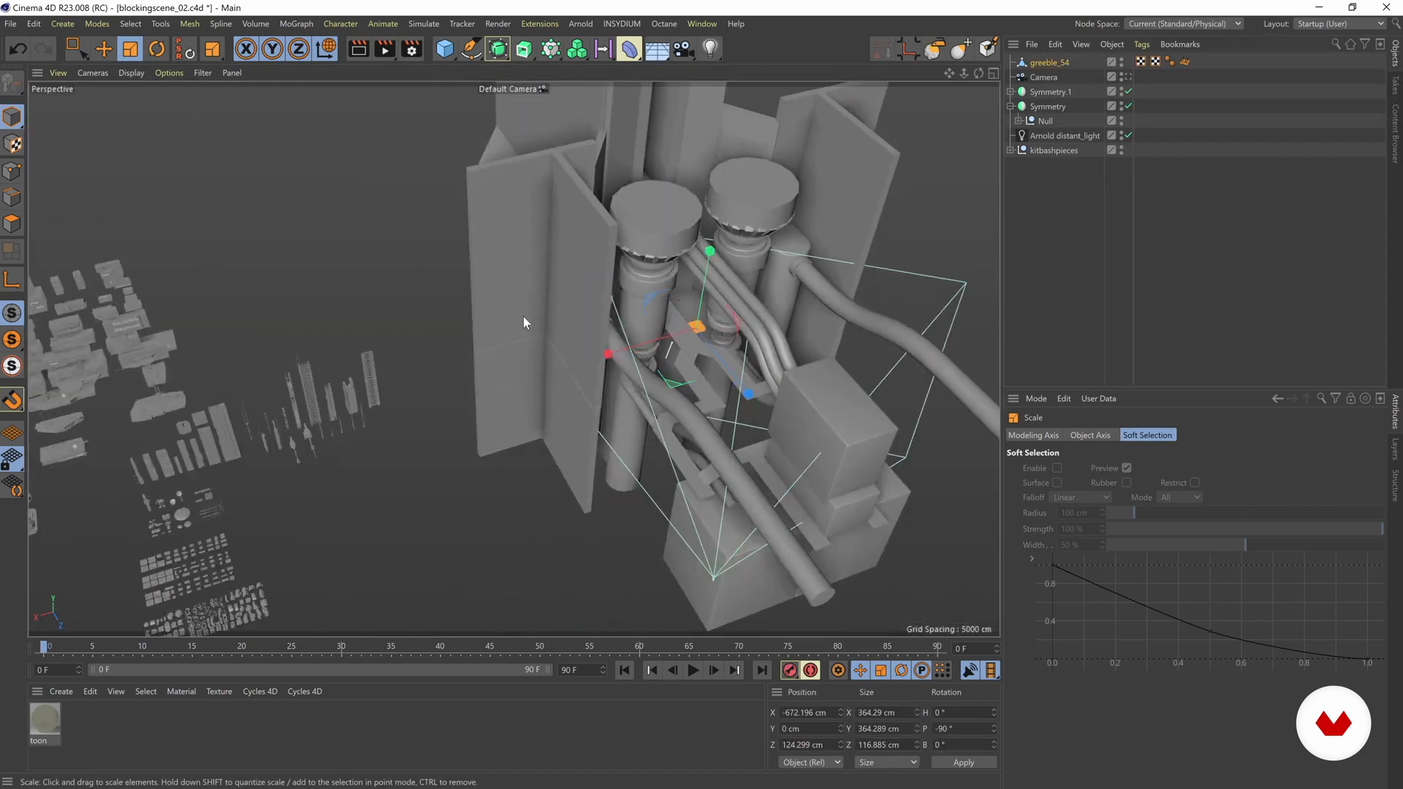
Step: Delete the pasted greeble_54 piece from the blocking scene
key(Delete)
alt+drag(304, 404, 397, 431)
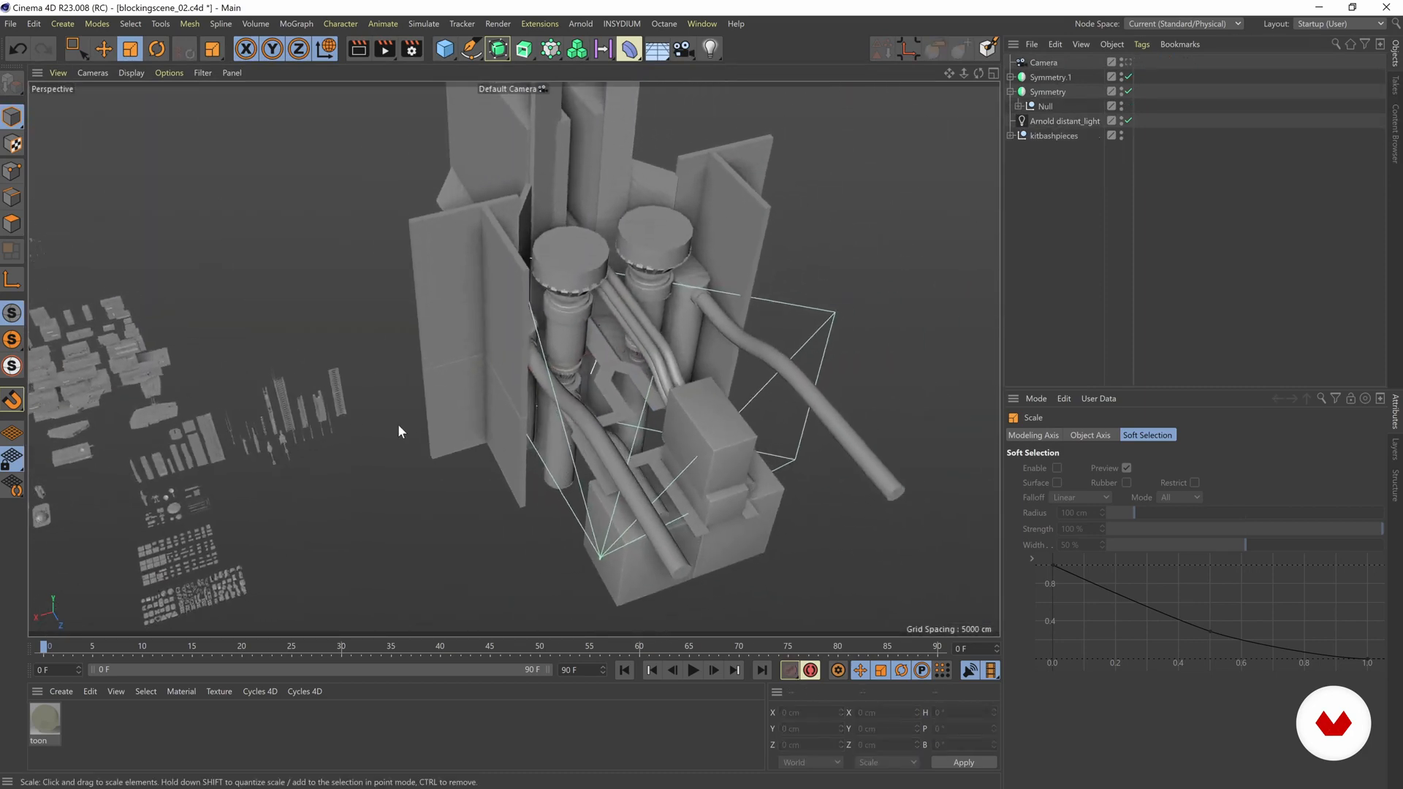
alt+right_drag(426, 371, 751, 373)
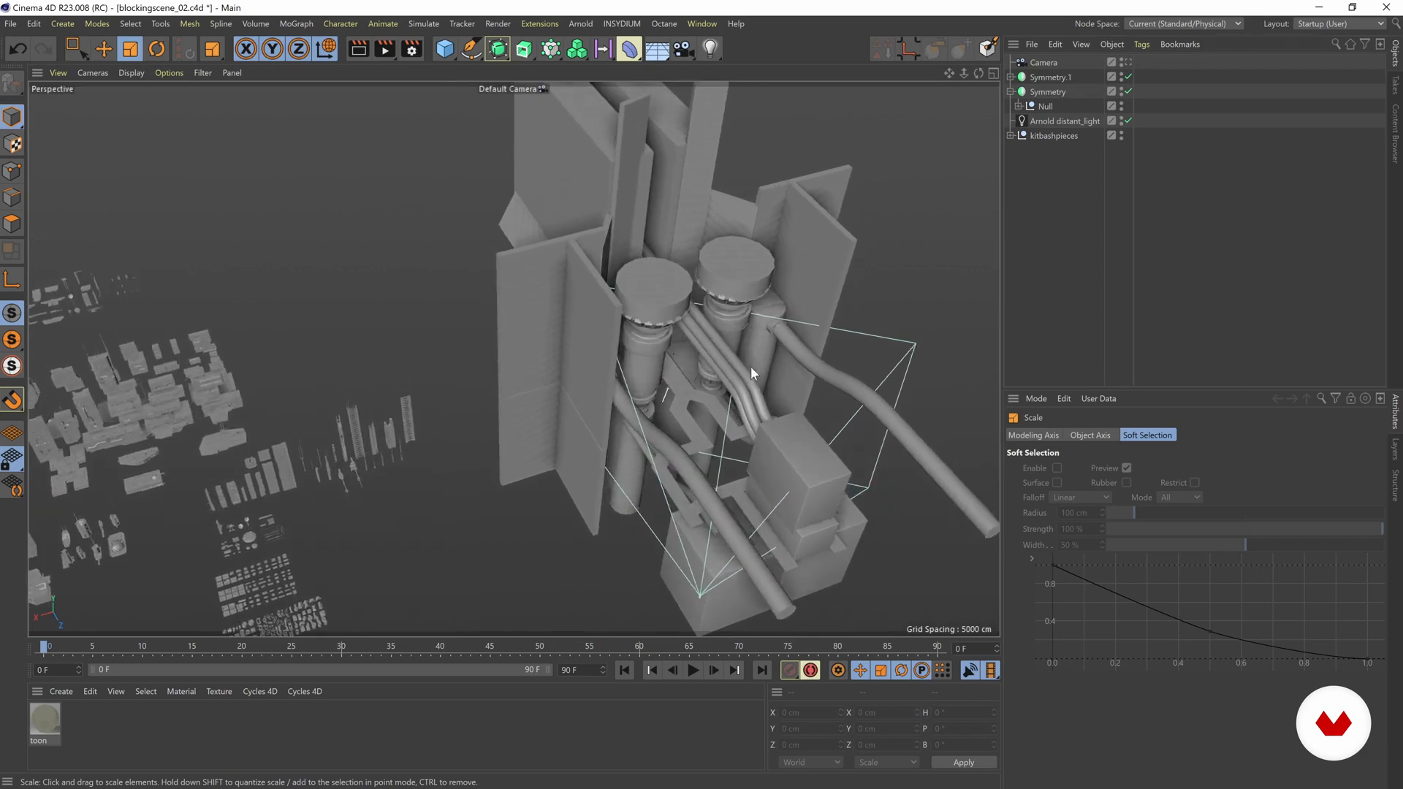
Step: Rename both Symmetry objects as BLOCKOUT and collapse the expanded one
click(1043, 78)
ctrl+click(1040, 90)
click(1011, 92)
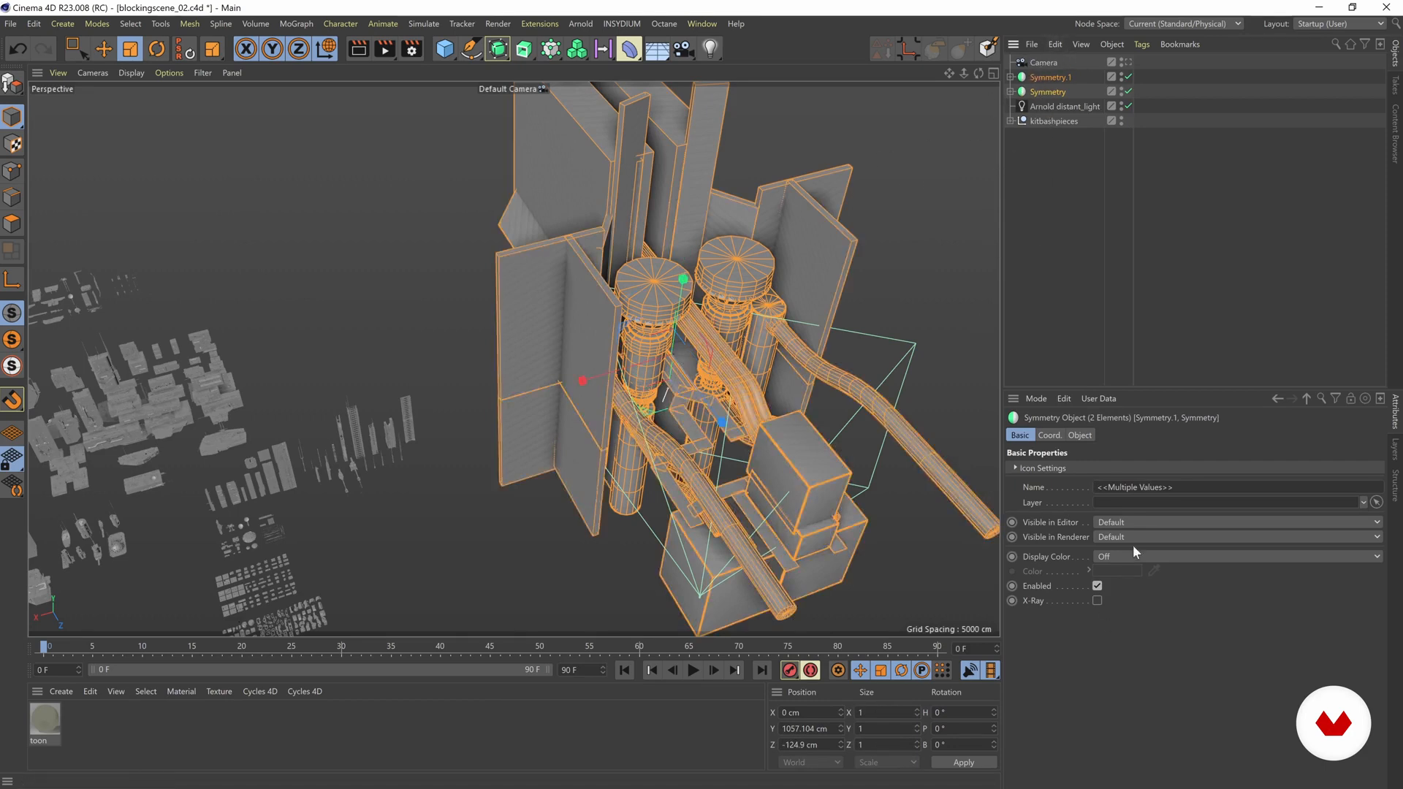
click(1140, 487)
text(BLOCKOUT)
key(Return)
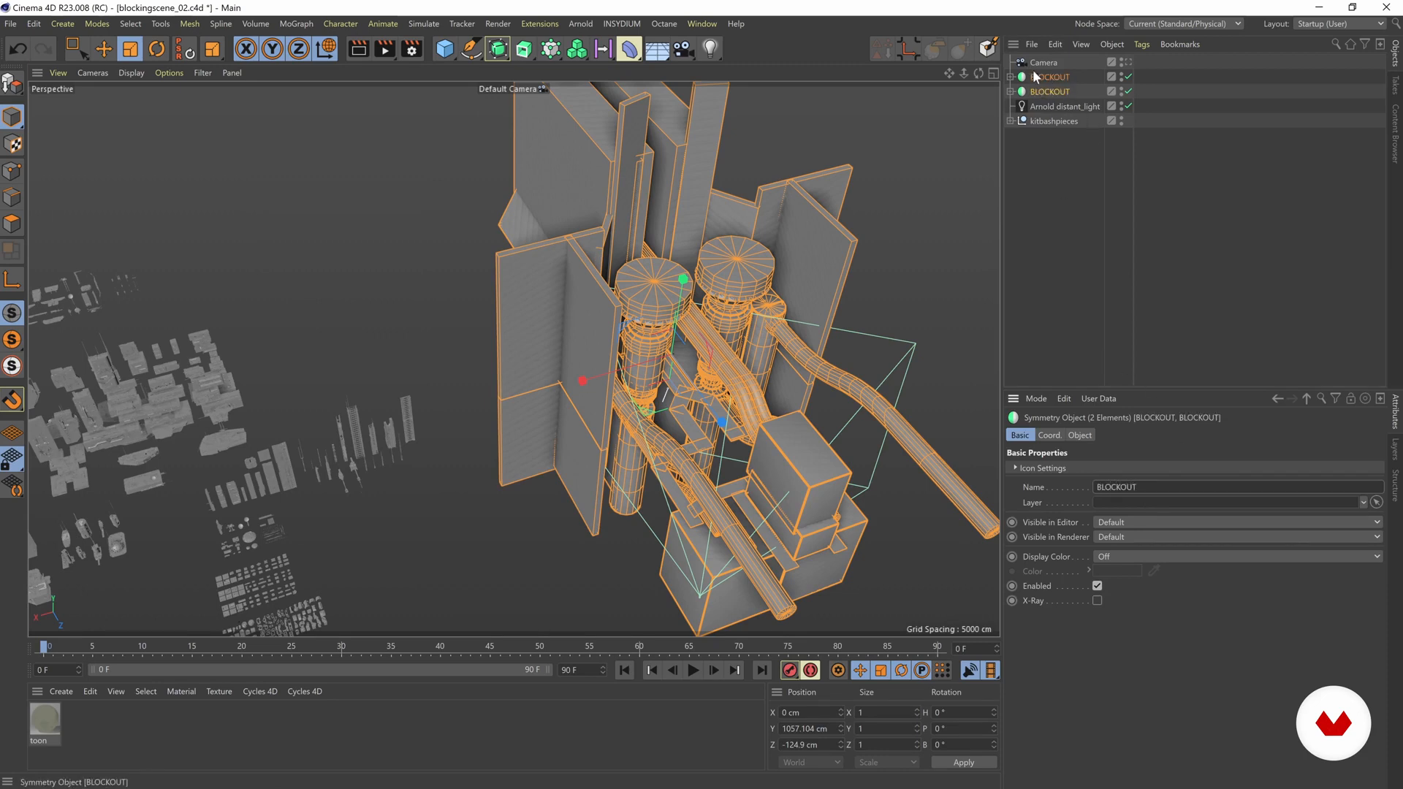
Step: Expand the kitbashpieces null and its first child group to inspect the pieces nested inside
alt+drag(561, 343, 594, 330)
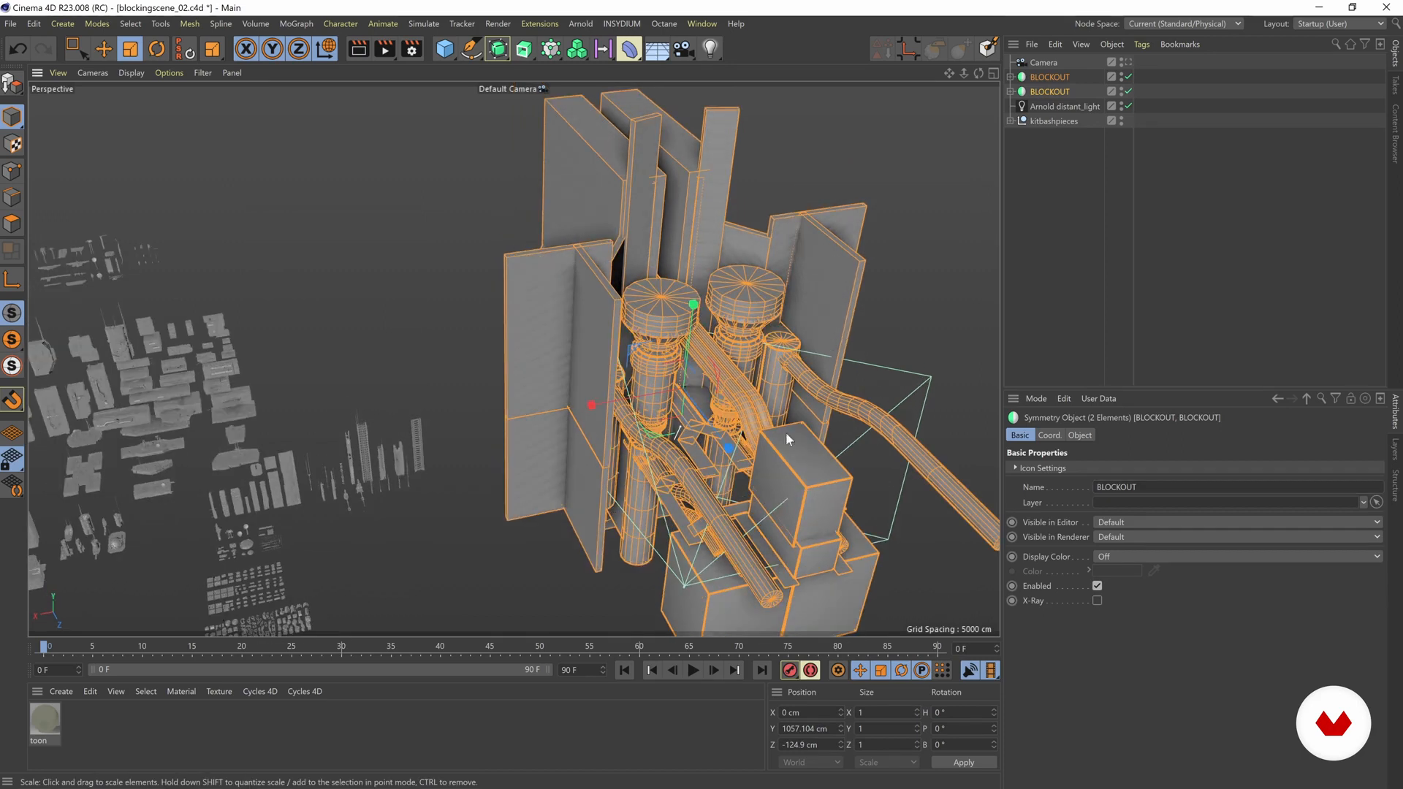
click(414, 259)
alt+drag(413, 259, 486, 307)
alt+drag(712, 262, 625, 338)
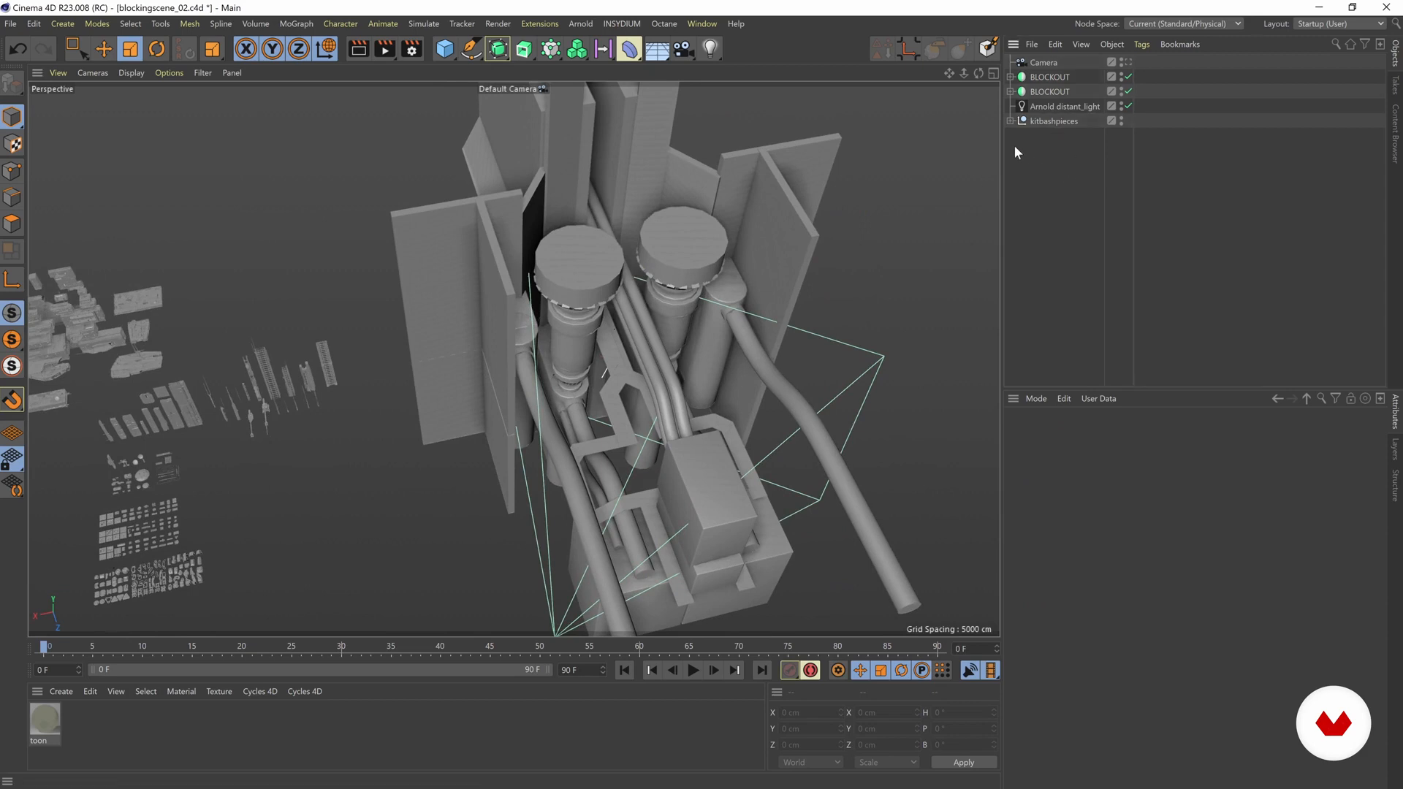
click(1066, 124)
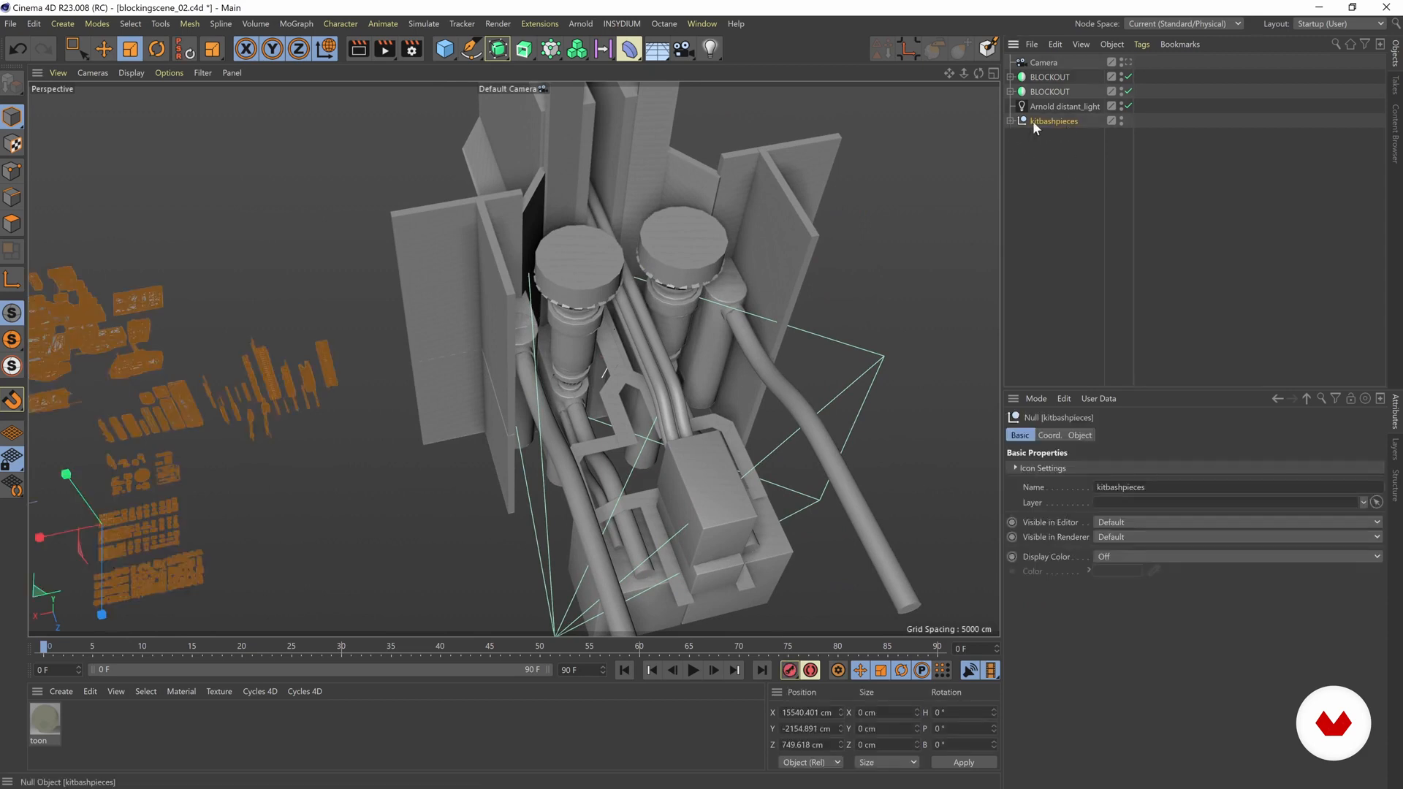
click(1010, 120)
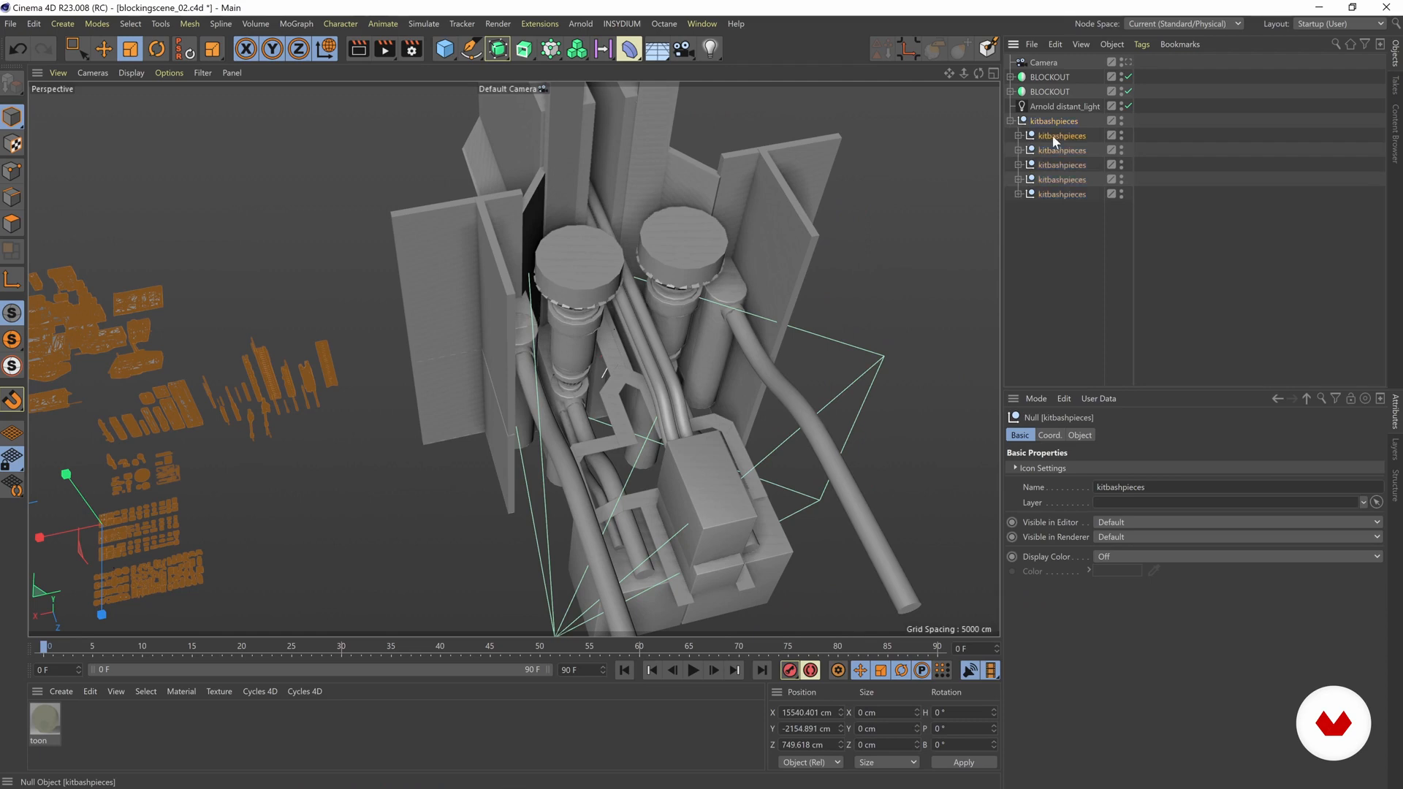
click(1052, 136)
click(1018, 135)
click(1054, 195)
click(1059, 239)
click(1061, 282)
Step: Collapse the kitbashpieces hierarchy back to a single entry and clear the selection
click(1041, 136)
click(1014, 136)
click(701, 24)
click(1014, 137)
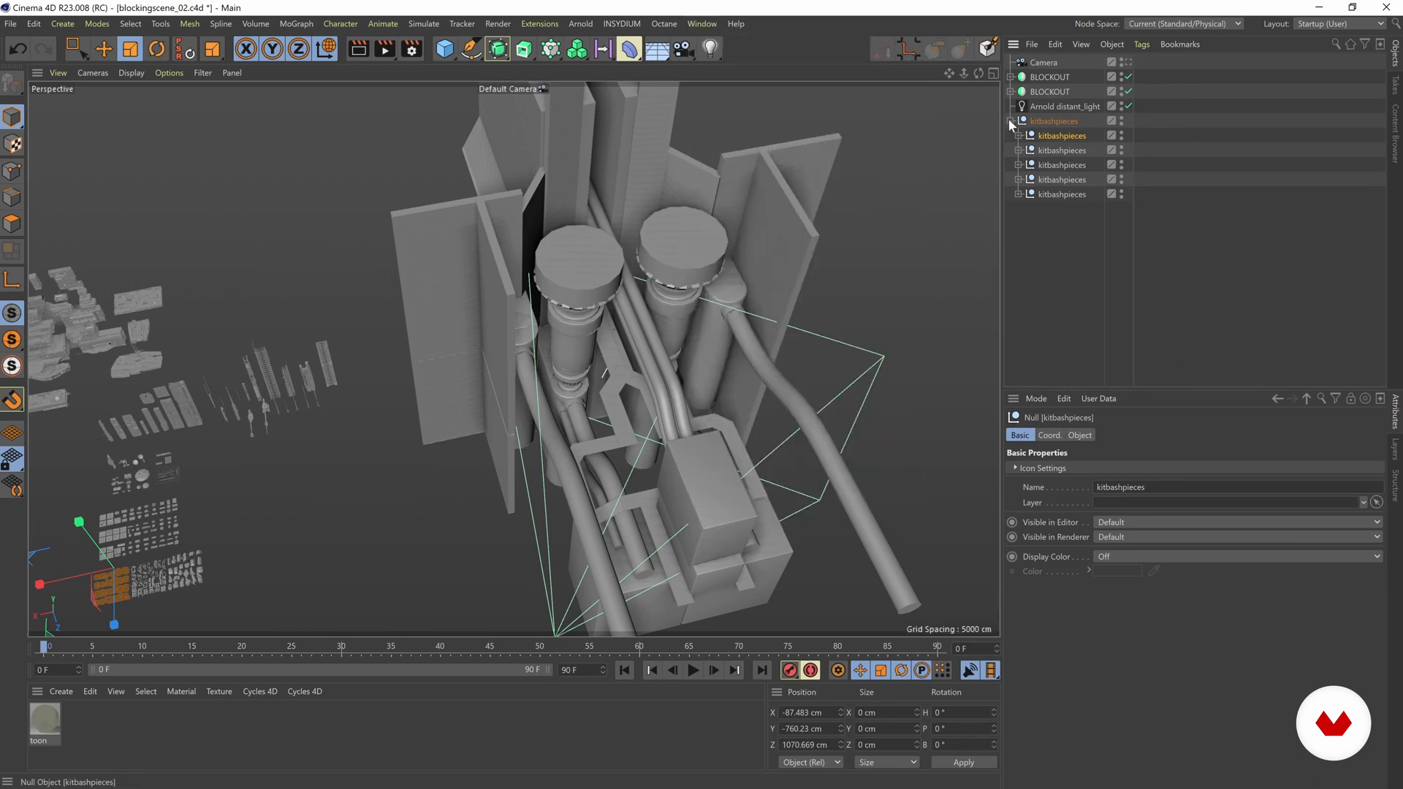
click(1010, 121)
click(1050, 133)
click(1049, 125)
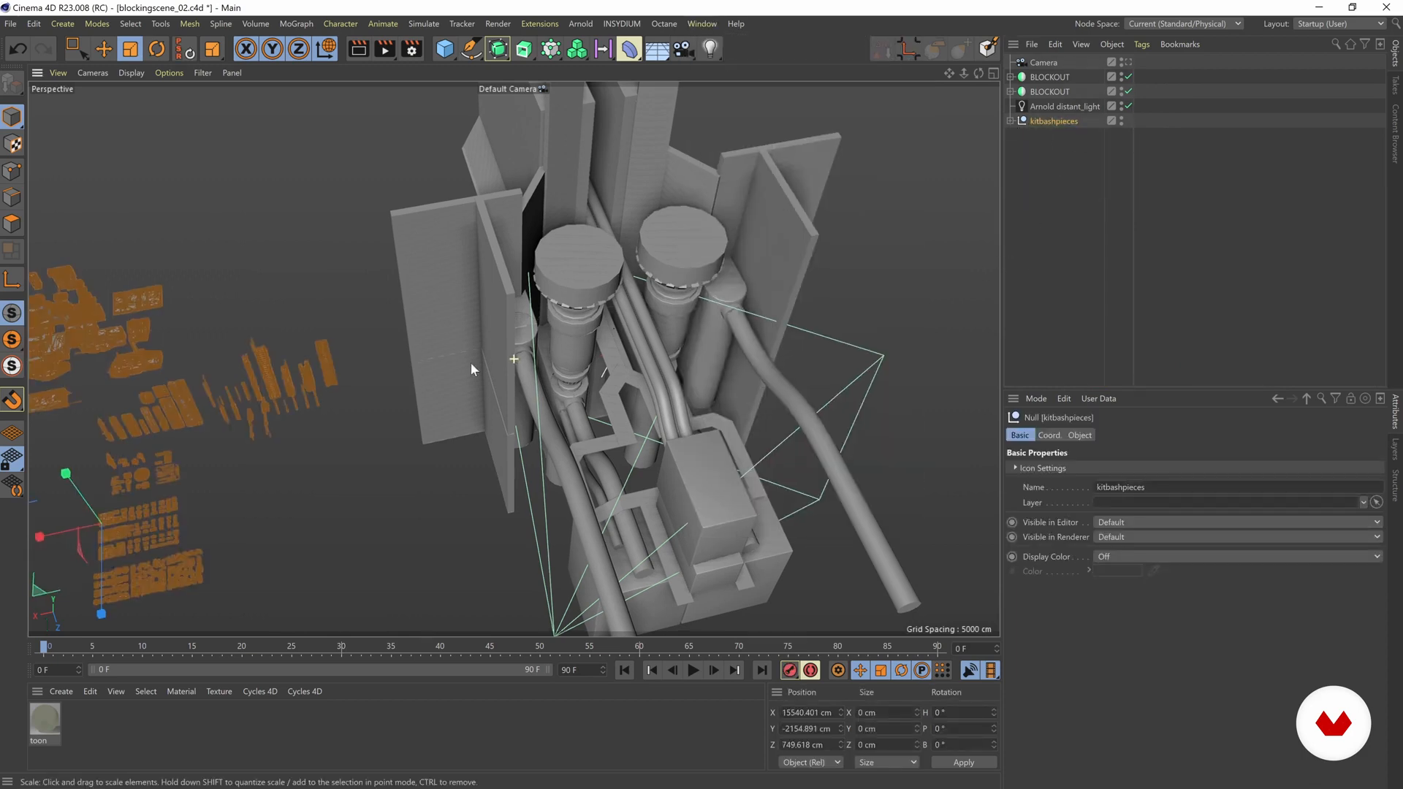
alt+middle_drag(443, 367, 589, 335)
click(1102, 271)
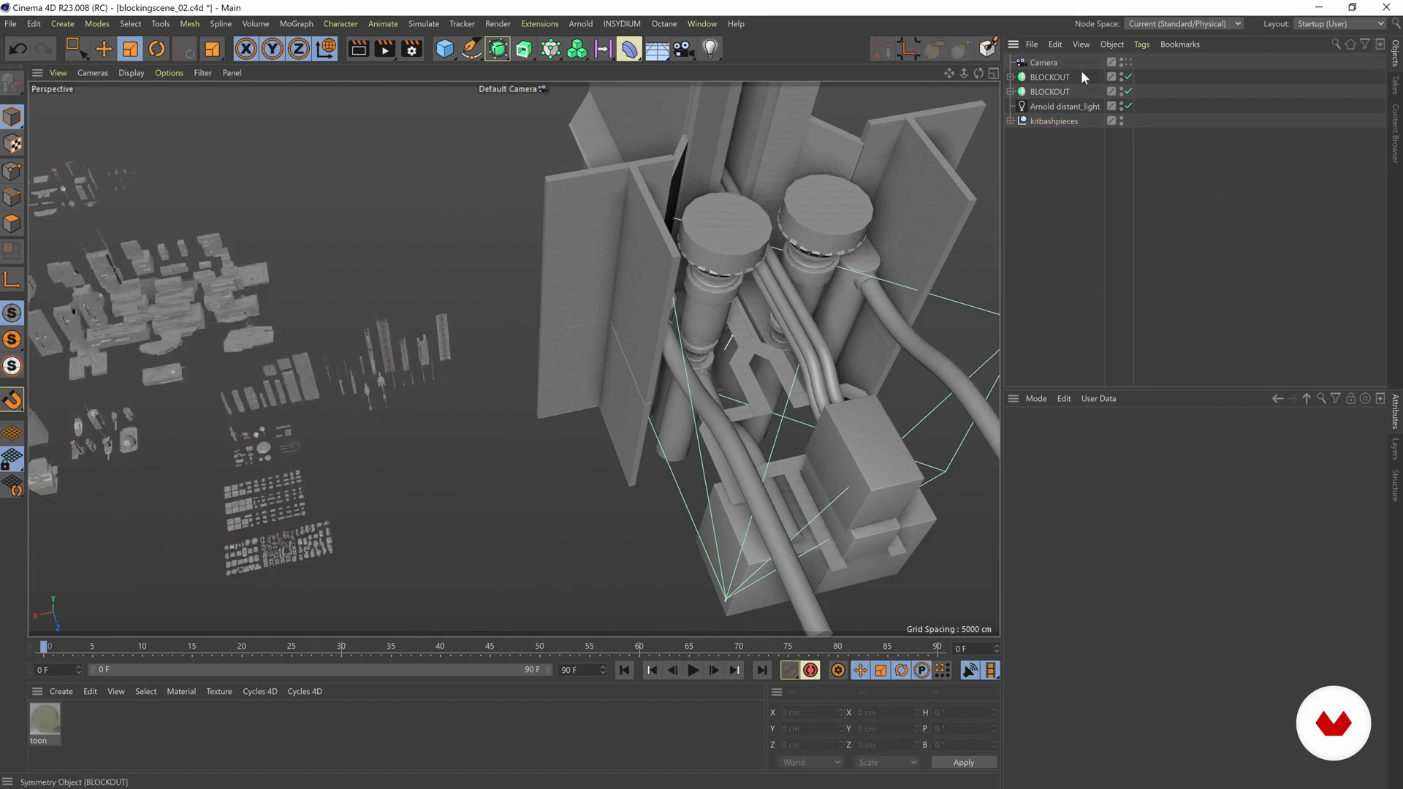
Step: Open a second Objects manager, dock it between the existing Objects and Attributes managers, and enlarge the original one
click(1379, 45)
drag(1182, 40, 929, 179)
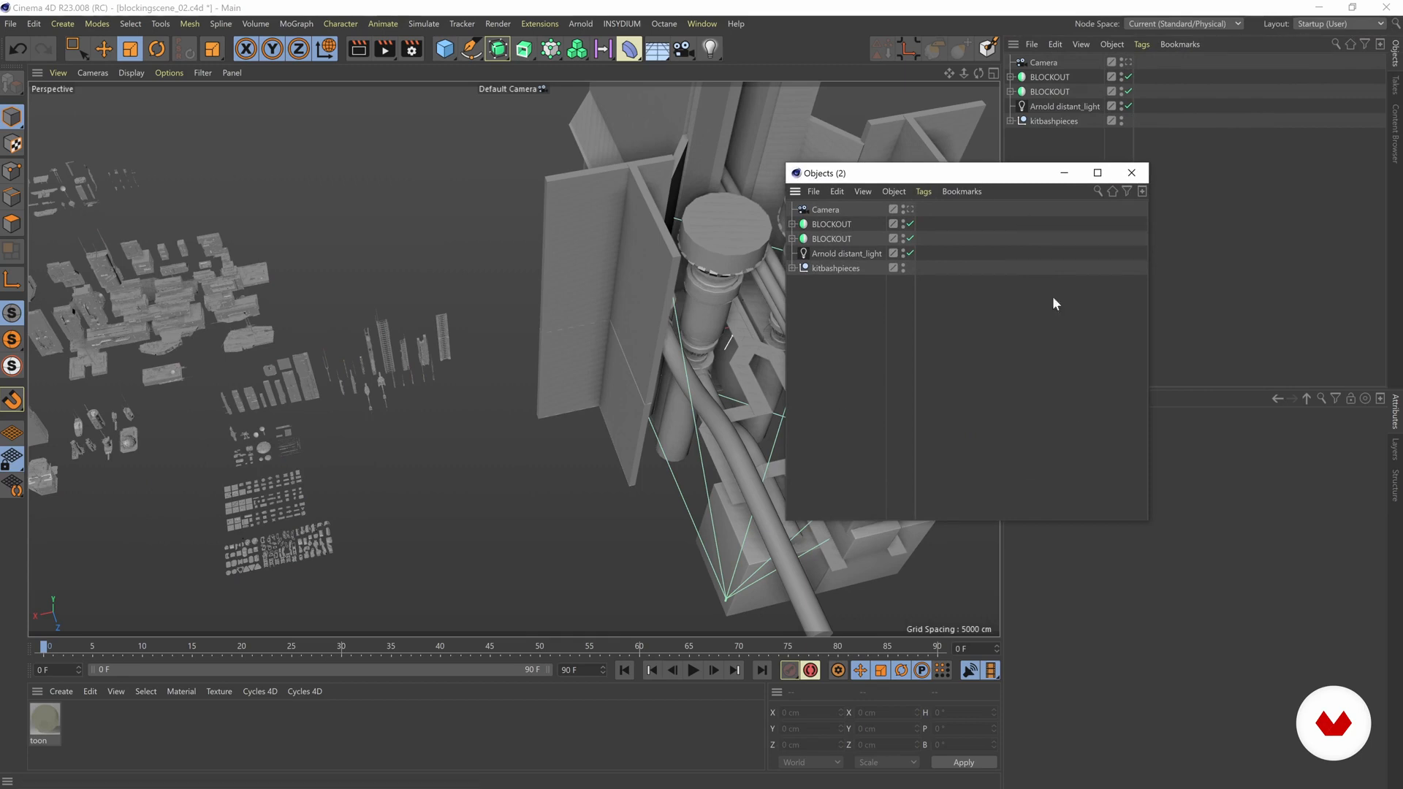
drag(841, 179, 1060, 388)
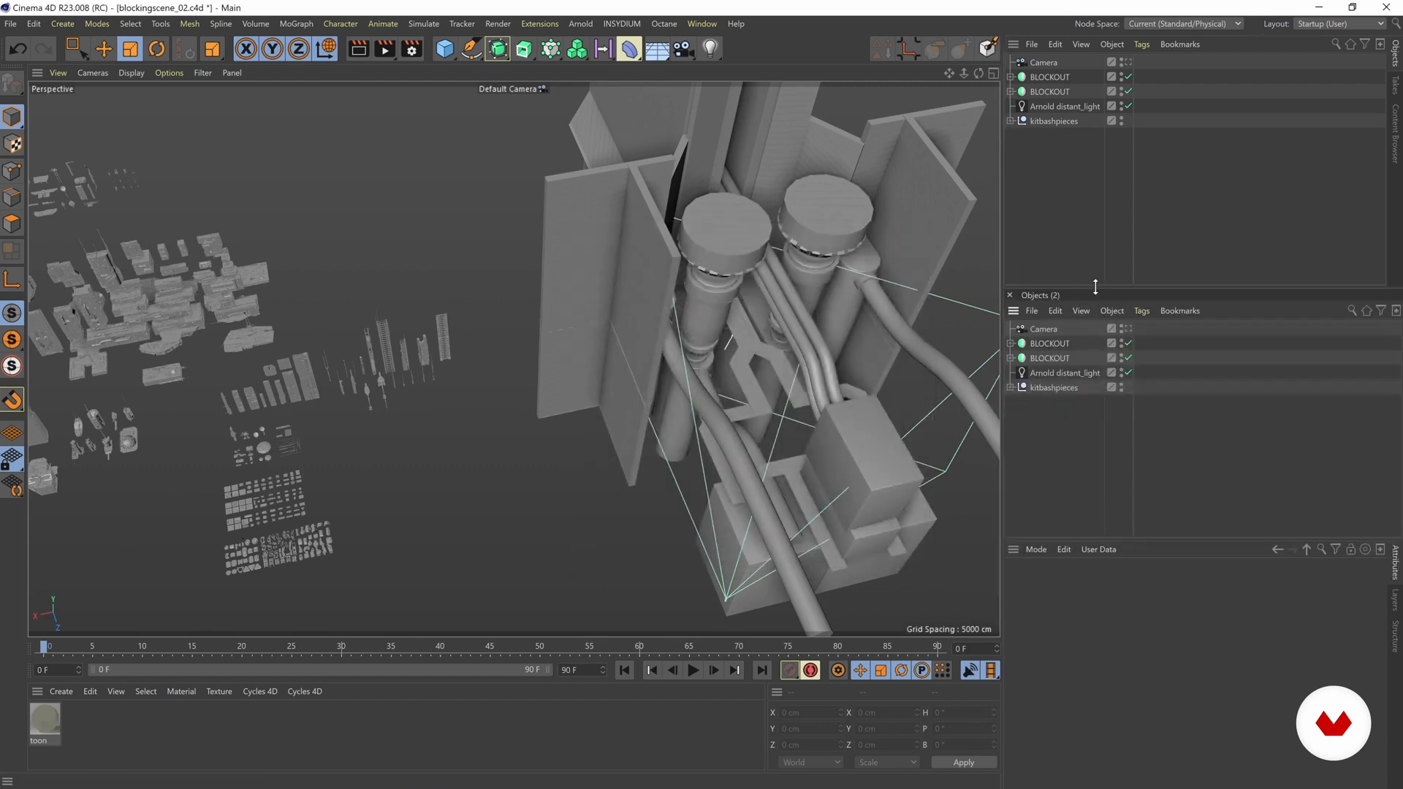
drag(1095, 286, 1094, 317)
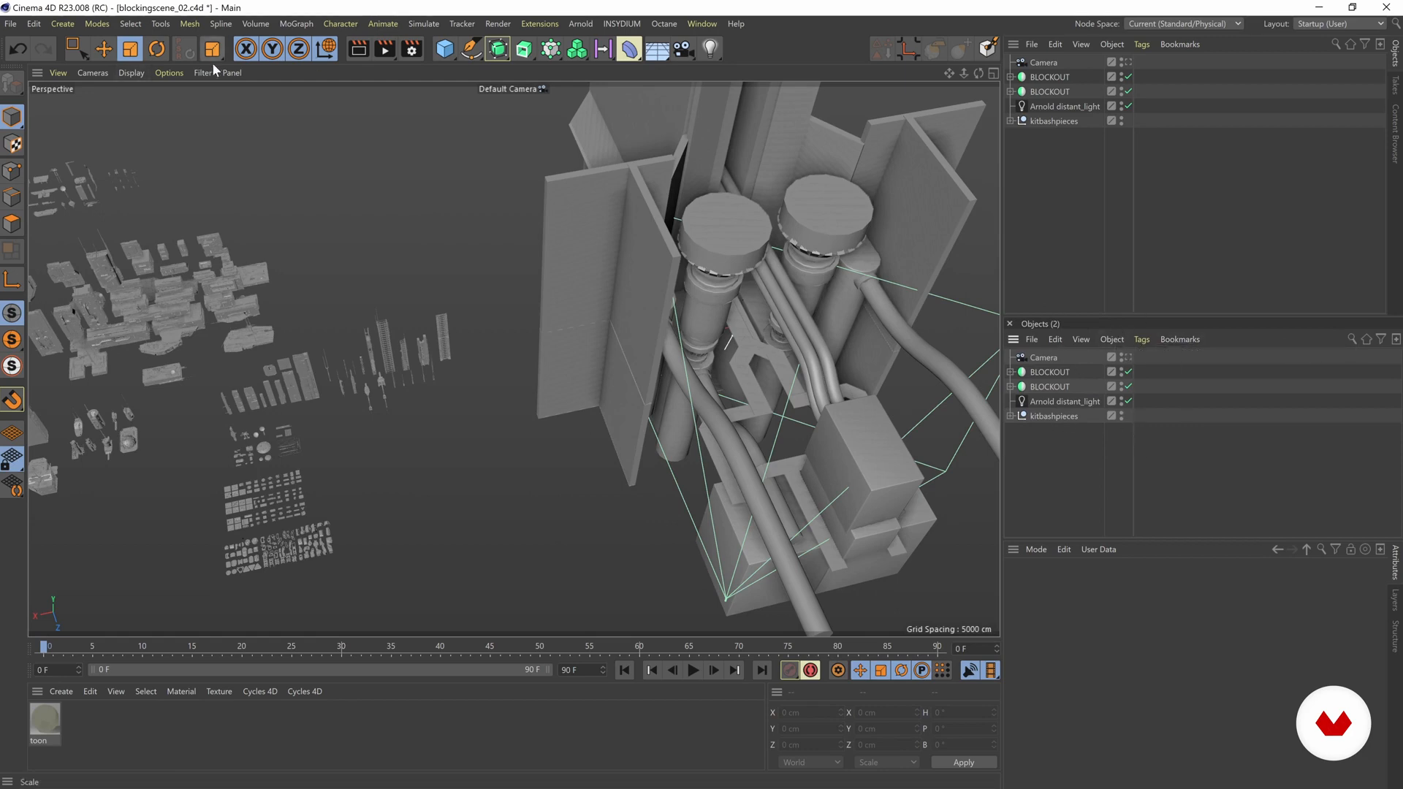
click(232, 72)
click(287, 112)
drag(1110, 316, 1093, 367)
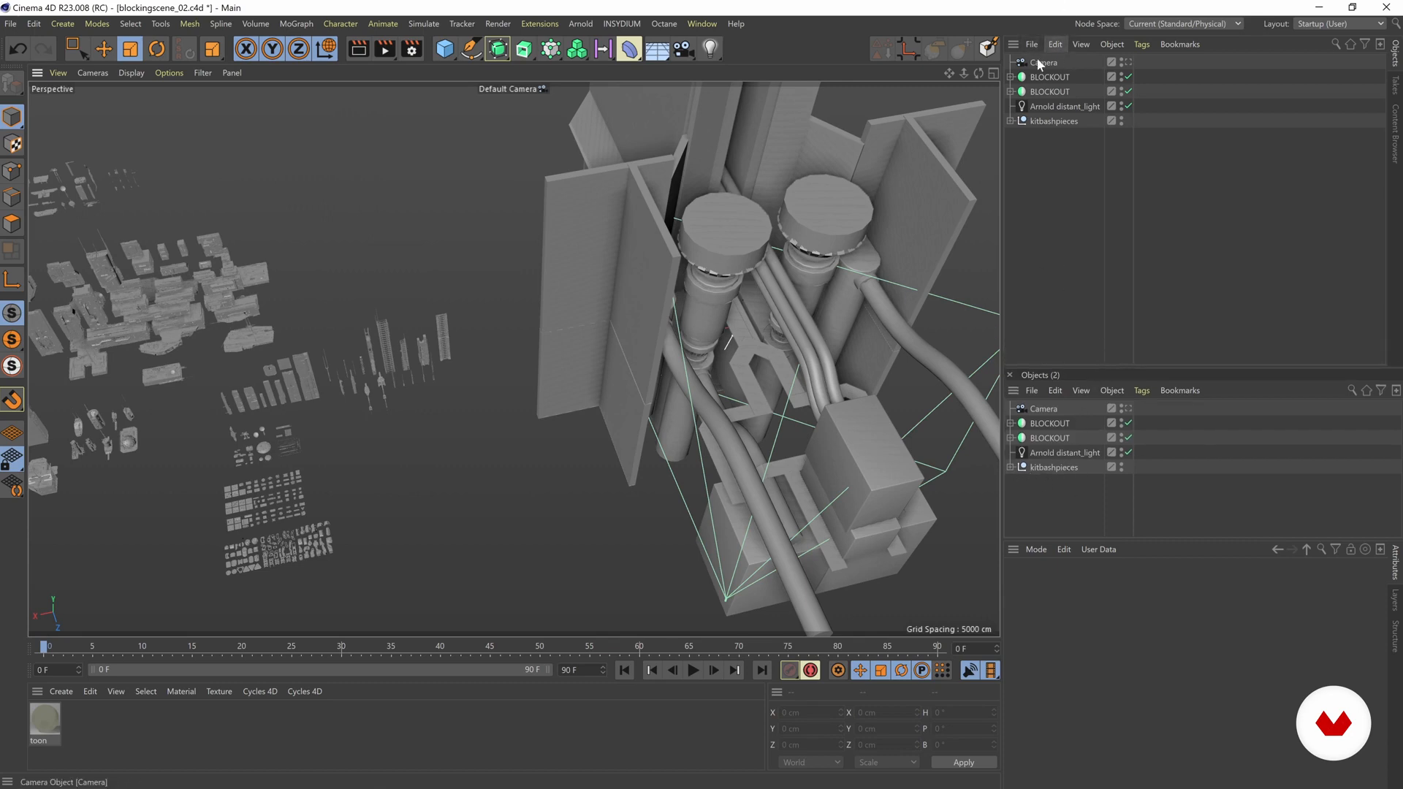
Step: Expand kitbashpieces and its first subgroup in the original Objects manager and browse to the OU_Hard_Surface pieces, leaving the second manager collapsed
alt+drag(734, 287, 867, 313)
click(1011, 120)
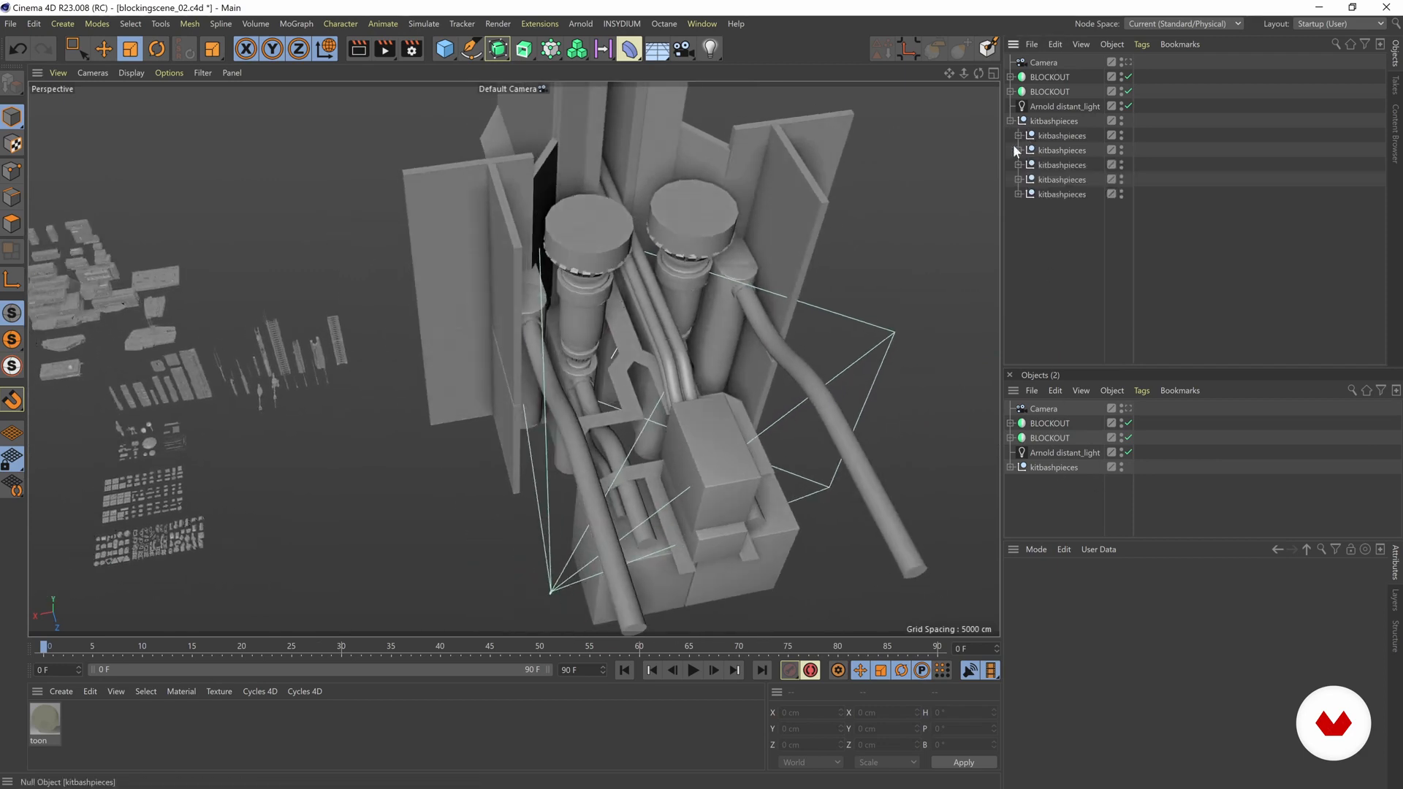
click(1018, 150)
click(1017, 135)
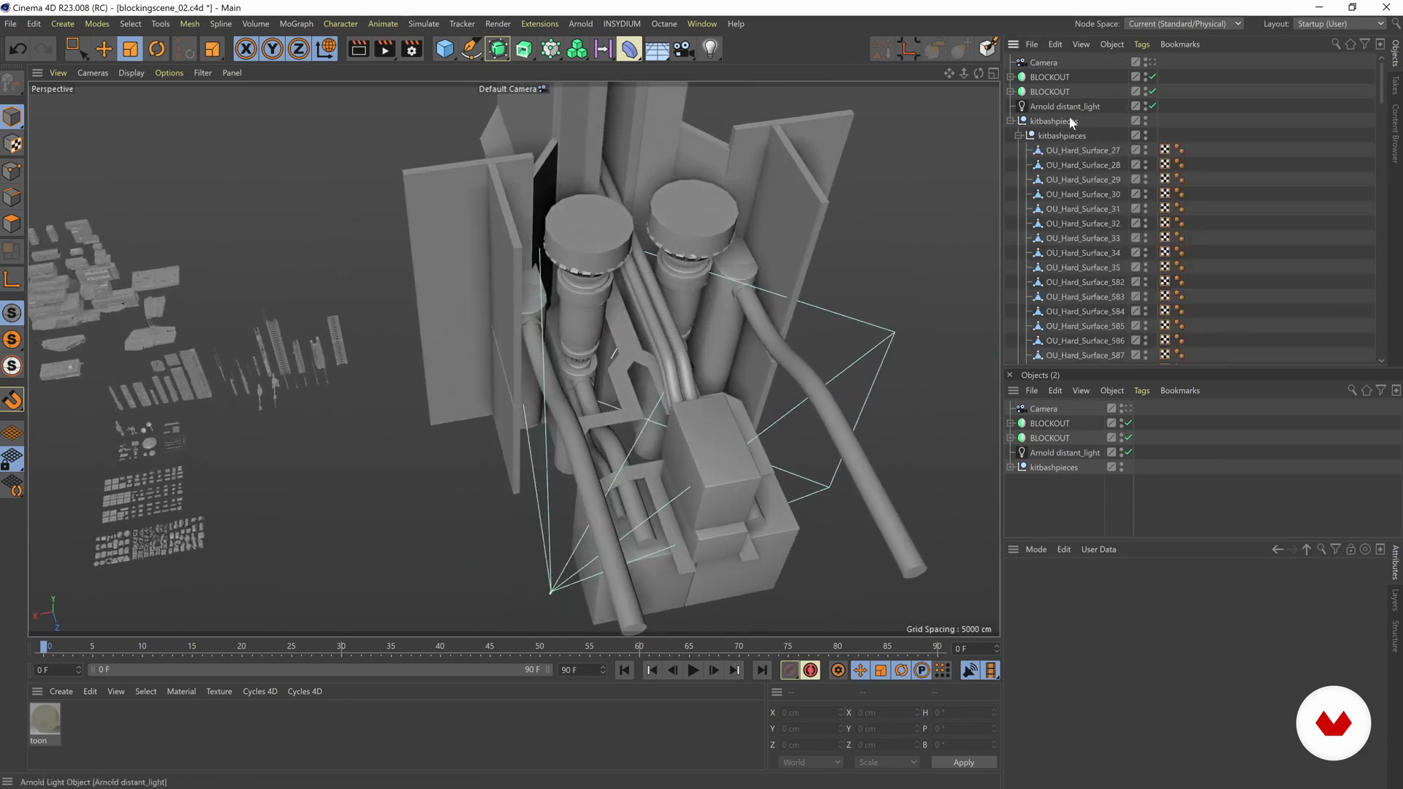
scroll(1073, 153, down, 15)
drag(1063, 265, 1067, 211)
scroll(1206, 186, up, 8)
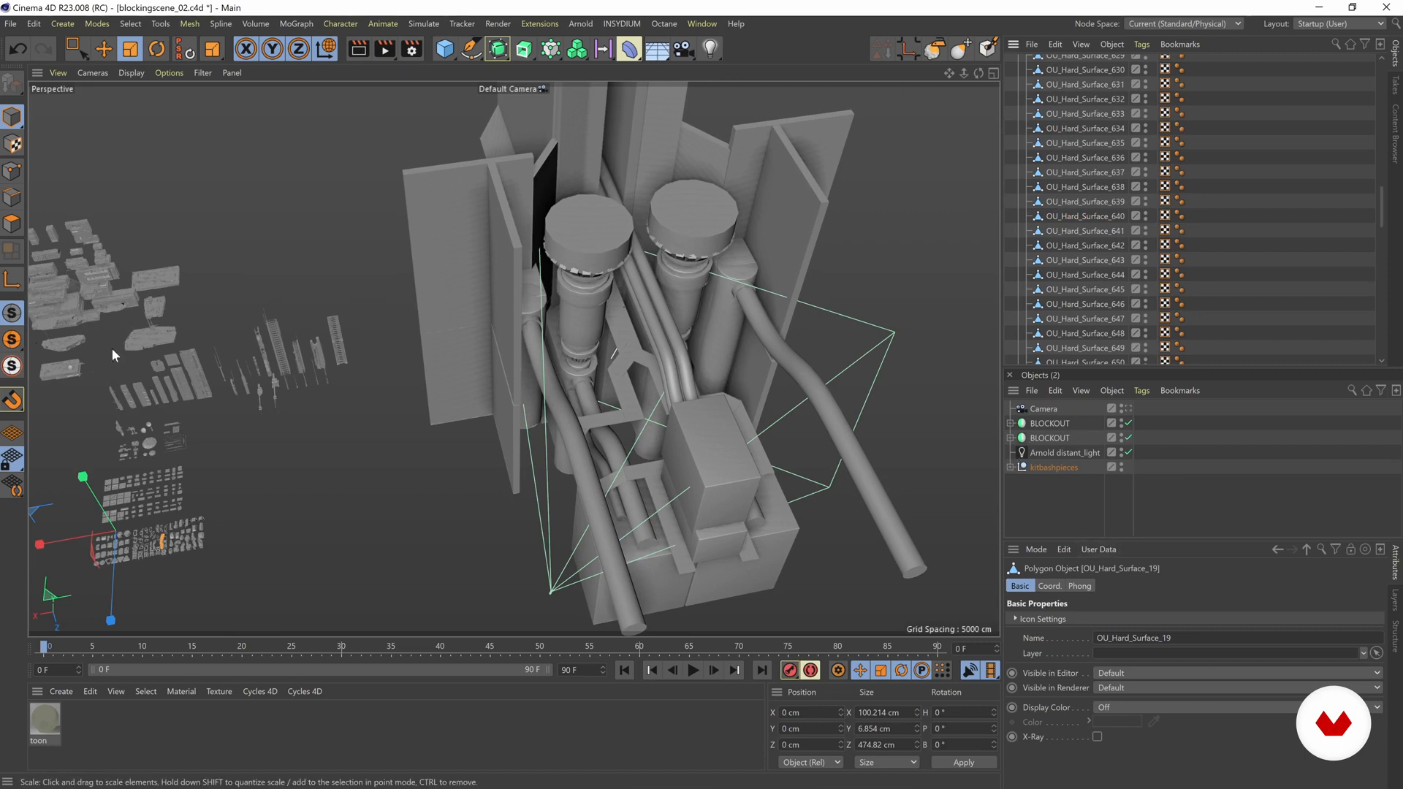
Step: Select the tall MEGASTRUCTURE_482 piece among the large kitbash parts in the viewport
alt+middle_drag(304, 402, 613, 348)
alt+right_drag(291, 332, 536, 319)
alt+middle_drag(285, 453, 513, 358)
alt+drag(513, 358, 498, 274)
alt+middle_drag(500, 276, 405, 208)
alt+middle_drag(398, 264, 813, 399)
click(592, 270)
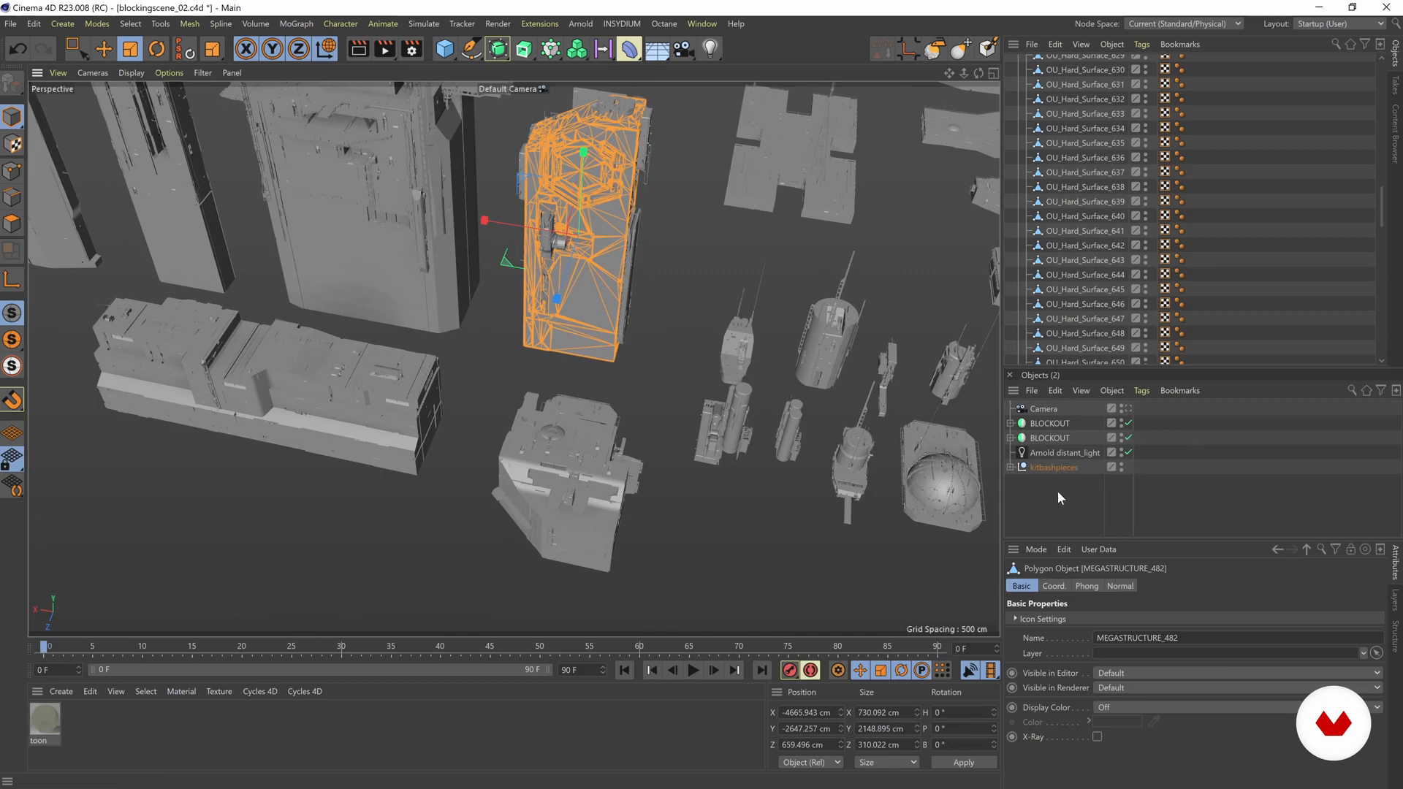
Step: Reveal the selected MEGASTRUCTURE_482 in the second Objects manager and collapse kitbashpieces in the original one
key(s)
scroll(1108, 198, up, 15)
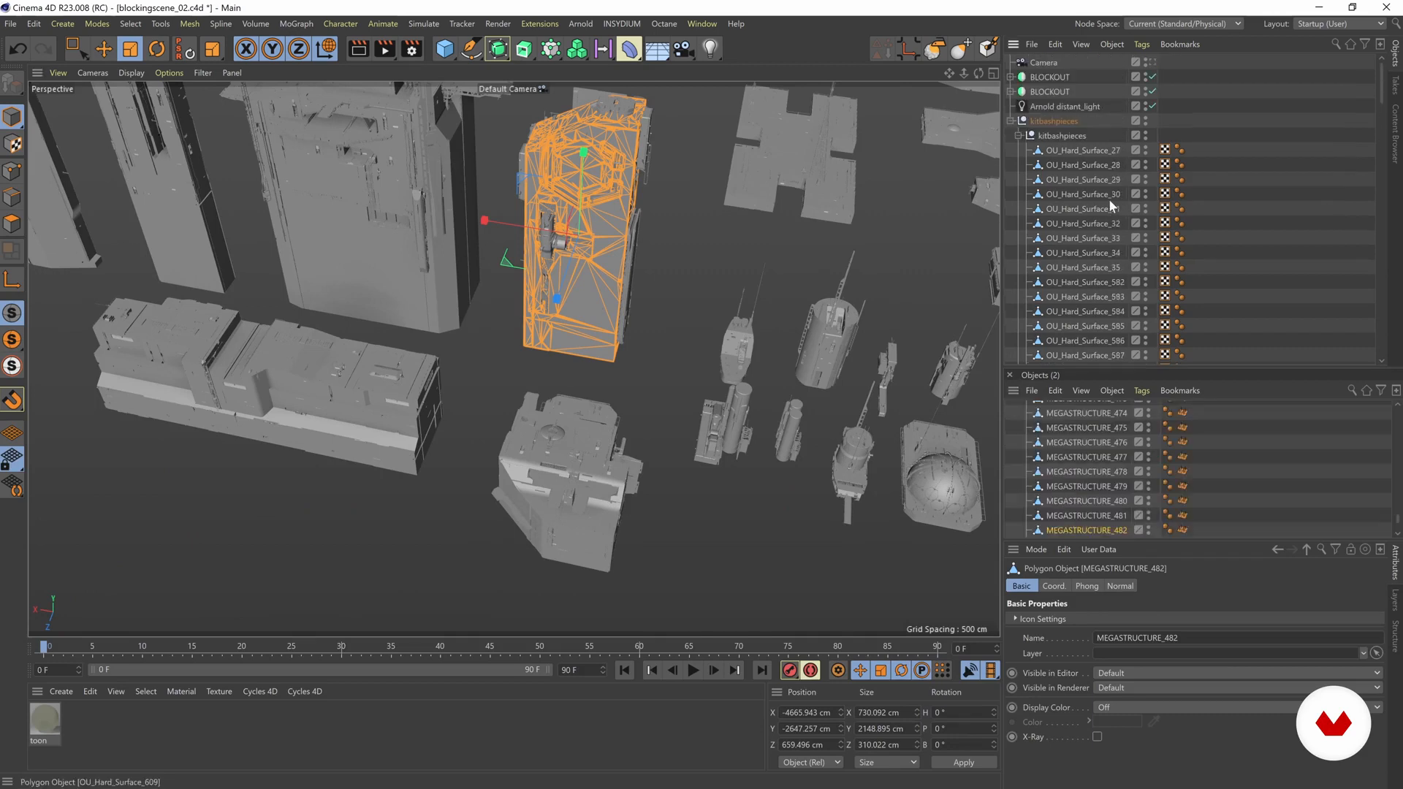
click(1012, 121)
Step: Try copying MEGASTRUCTURE_482 from the second Objects manager to the root of the original one, shift the copy along X, and delete it
drag(1063, 529, 1040, 63)
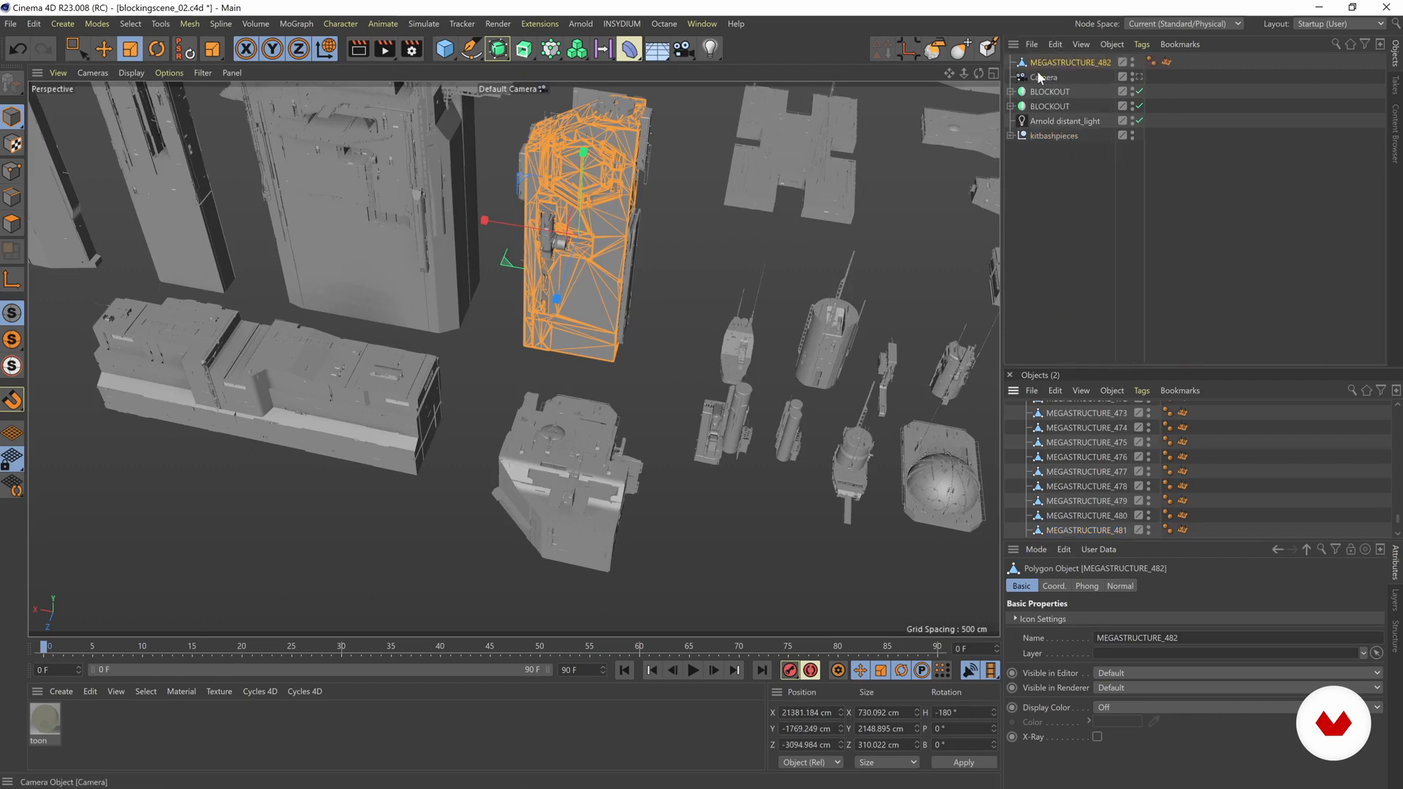
key(ctrl+z)
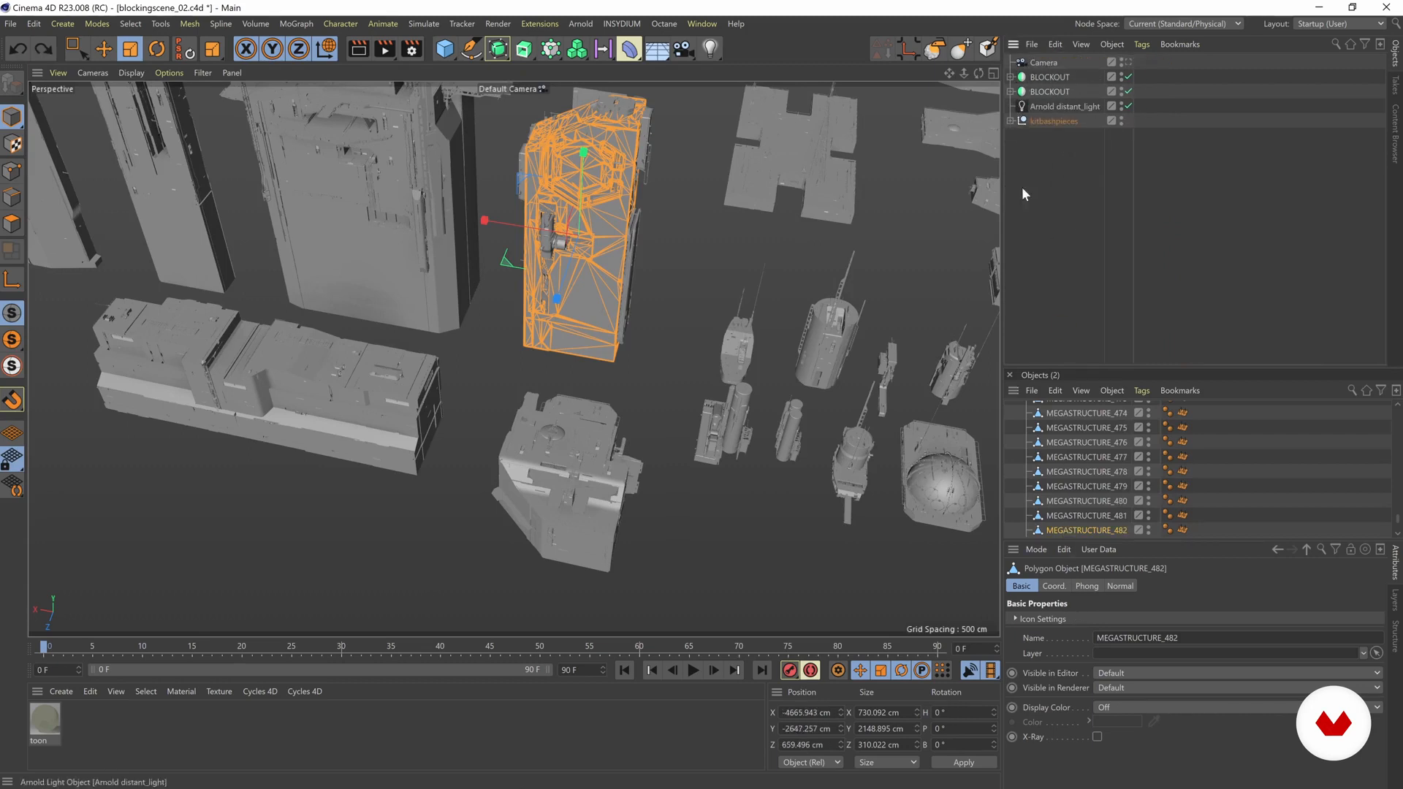
drag(1074, 531, 1045, 55)
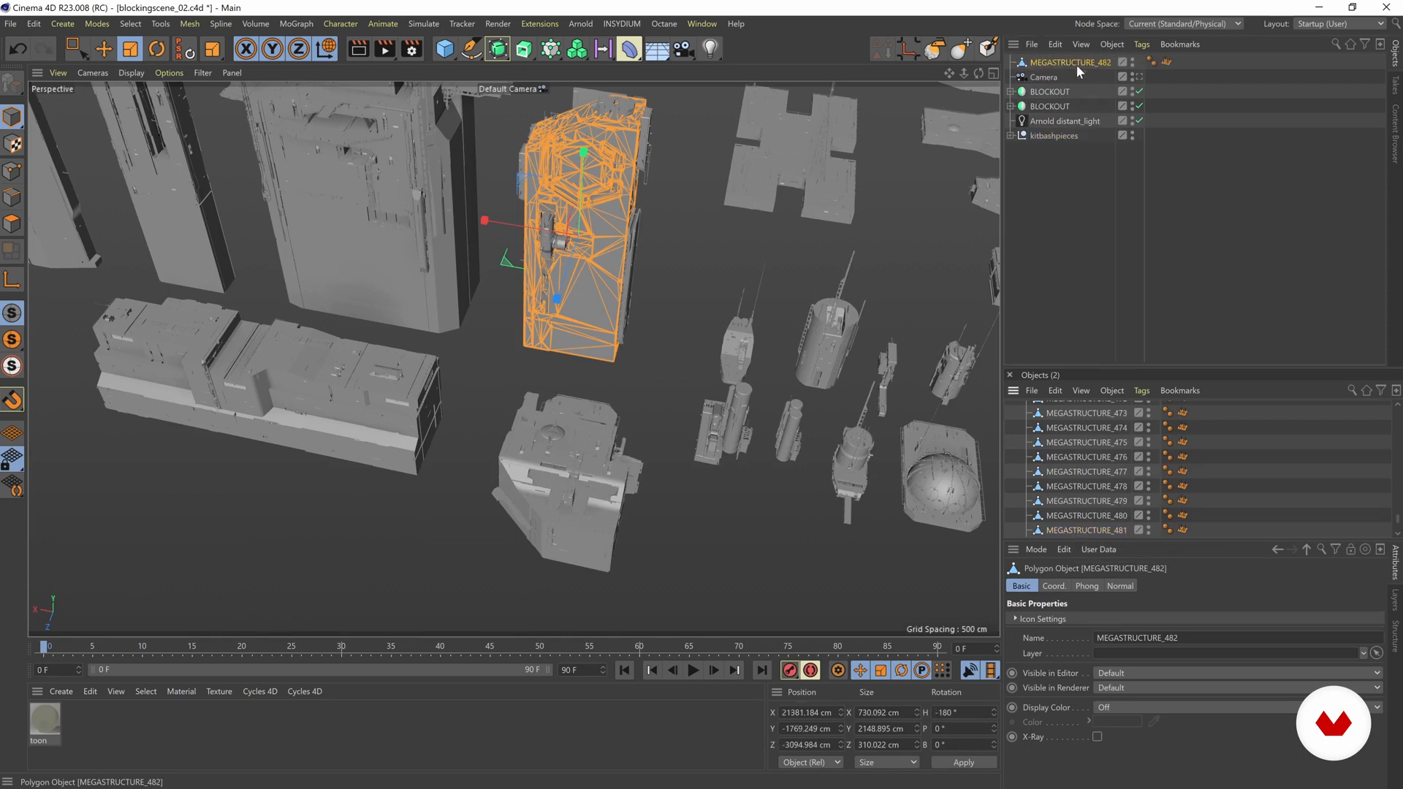
key(e)
drag(485, 223, 614, 241)
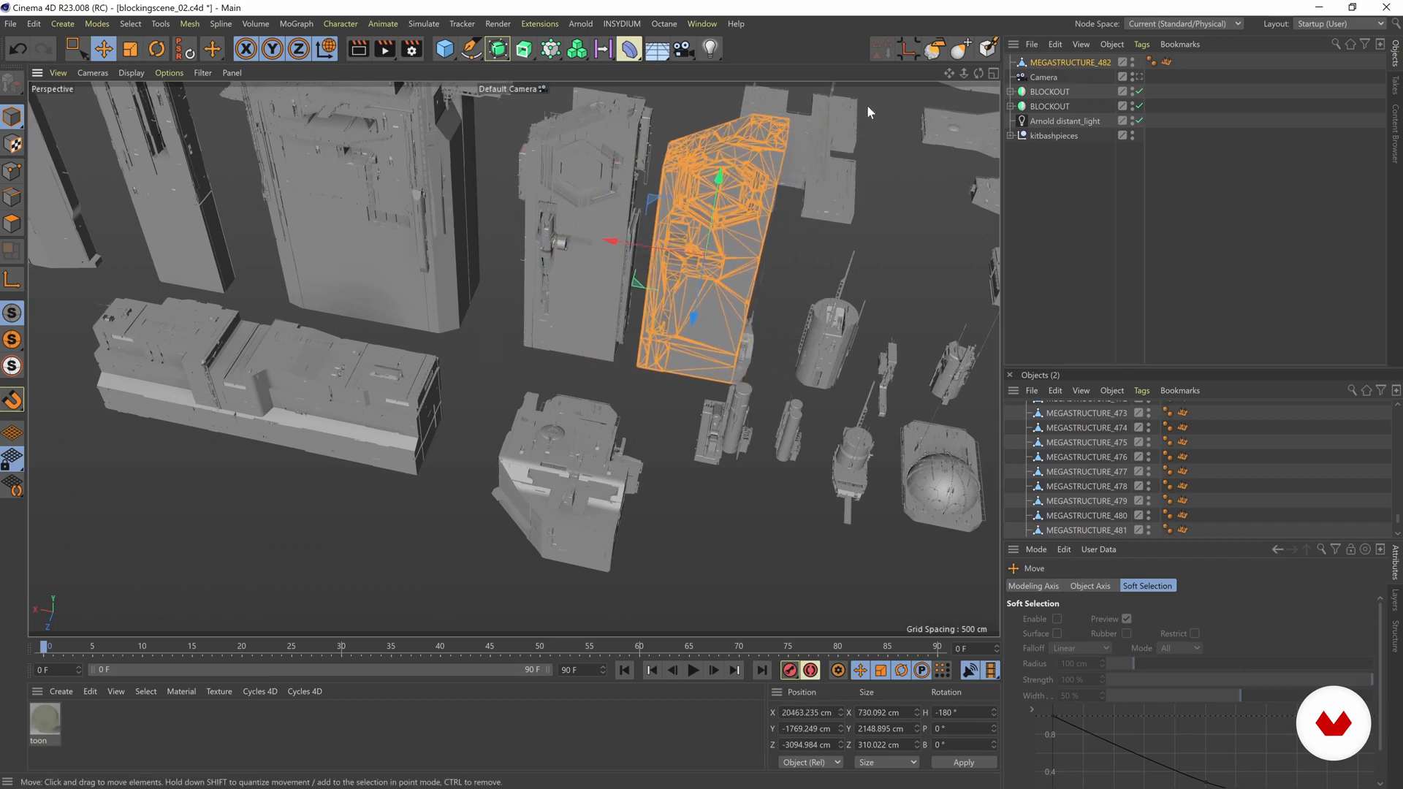
key(Delete)
Step: Enlarge the original Objects manager by shrinking the second one
alt+middle_drag(741, 312, 511, 315)
drag(1056, 373, 1090, 434)
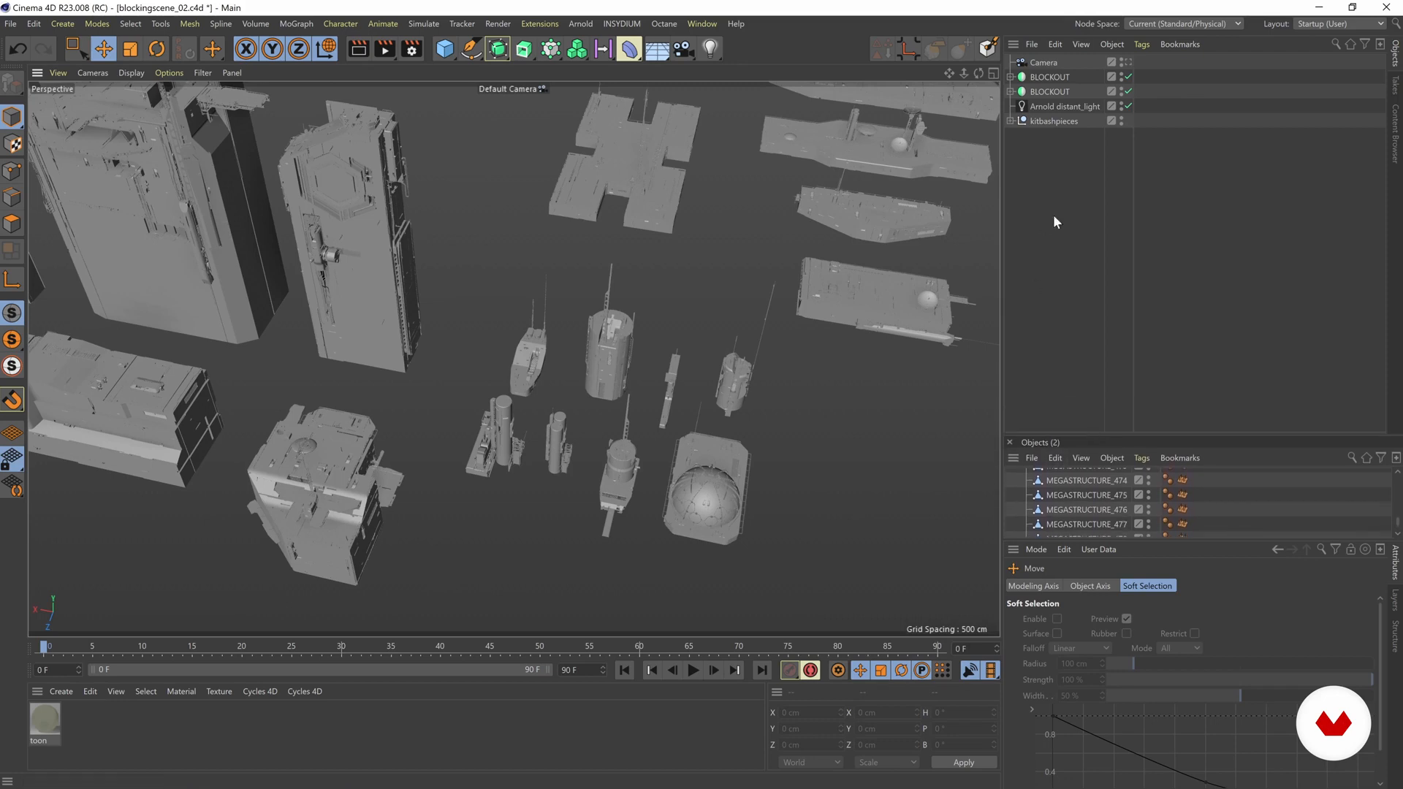
Step: Add a Symmetry object and rename it wallsymetry
scroll(809, 290, down, 2)
alt+middle_drag(809, 290, 657, 337)
alt+right_drag(773, 288, 538, 288)
alt+drag(538, 288, 754, 294)
alt+right_drag(738, 309, 634, 204)
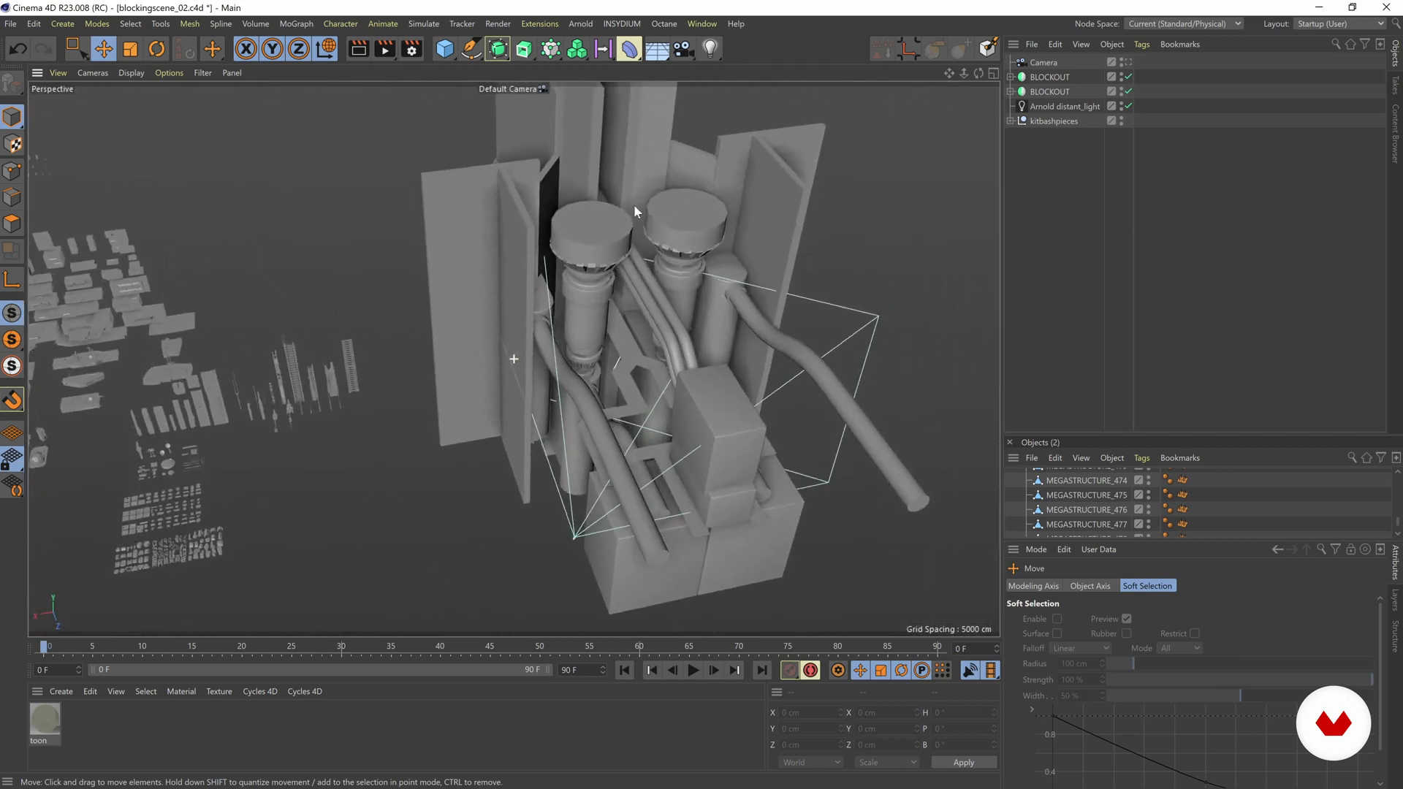
click(502, 58)
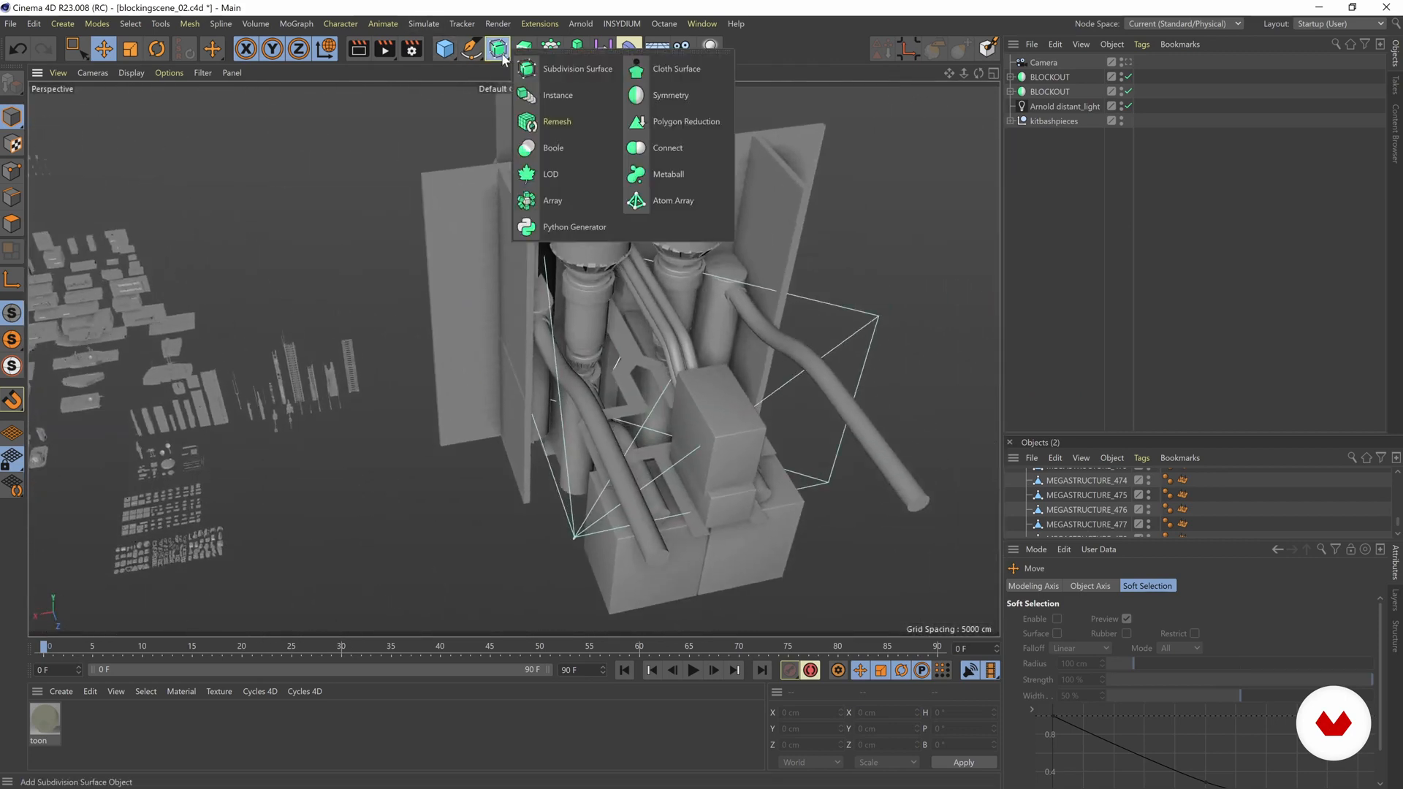
click(652, 97)
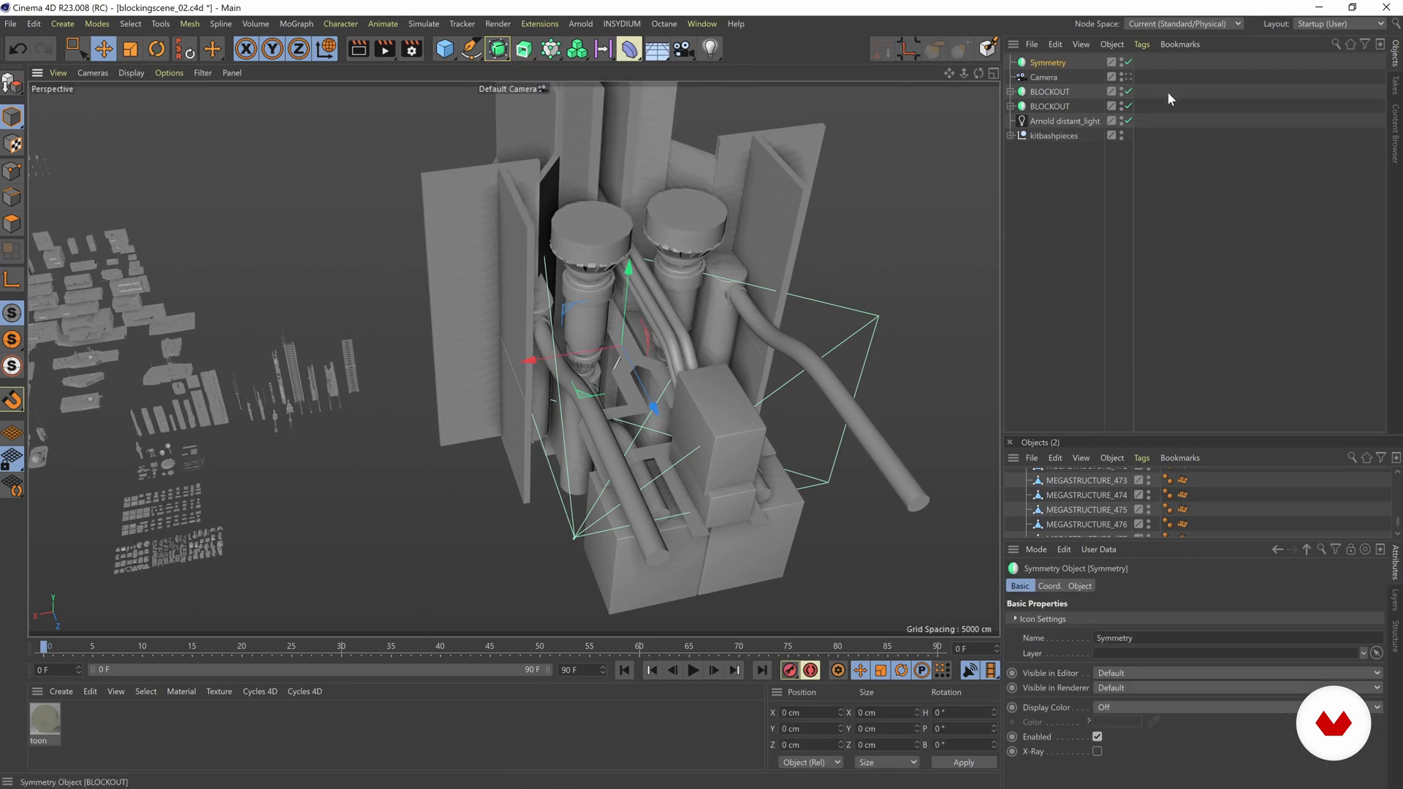
double_click(1046, 62)
text(wall)
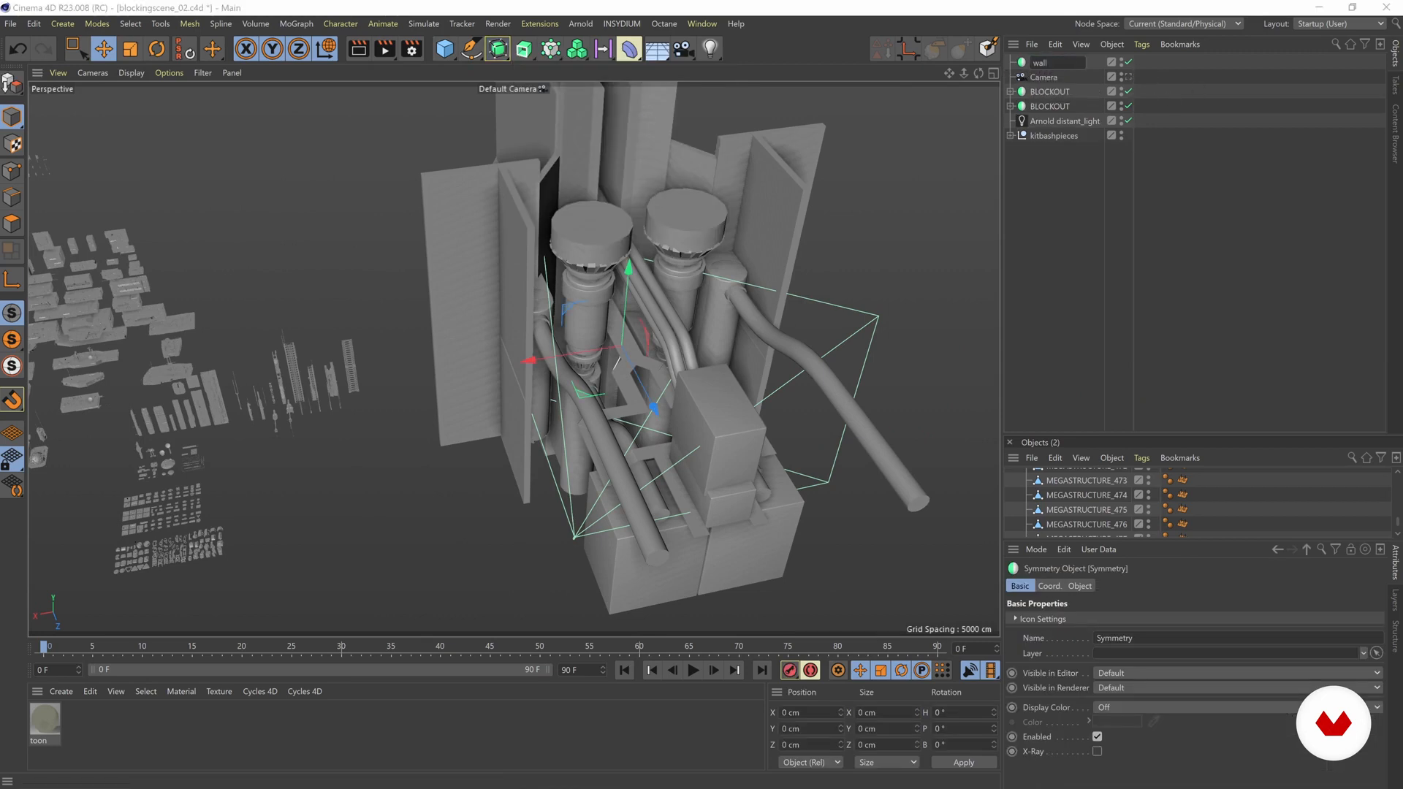
text(symetry)
key(Return)
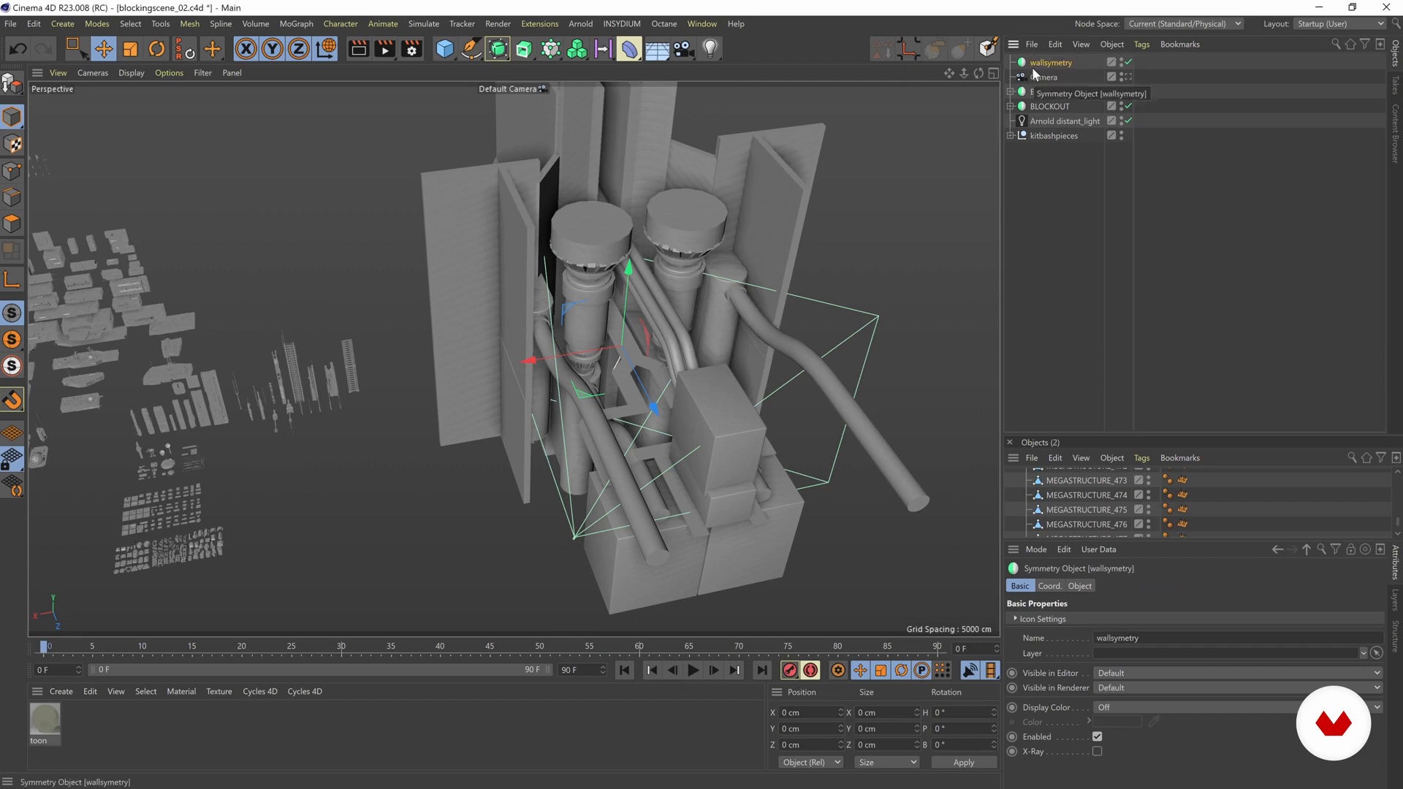
Step: Examine the blocked-out walls, columns and pipes from several angles and through the scene camera
click(1046, 197)
alt+middle_drag(716, 251, 774, 260)
alt+drag(773, 254, 849, 257)
alt+middle_drag(849, 256, 713, 277)
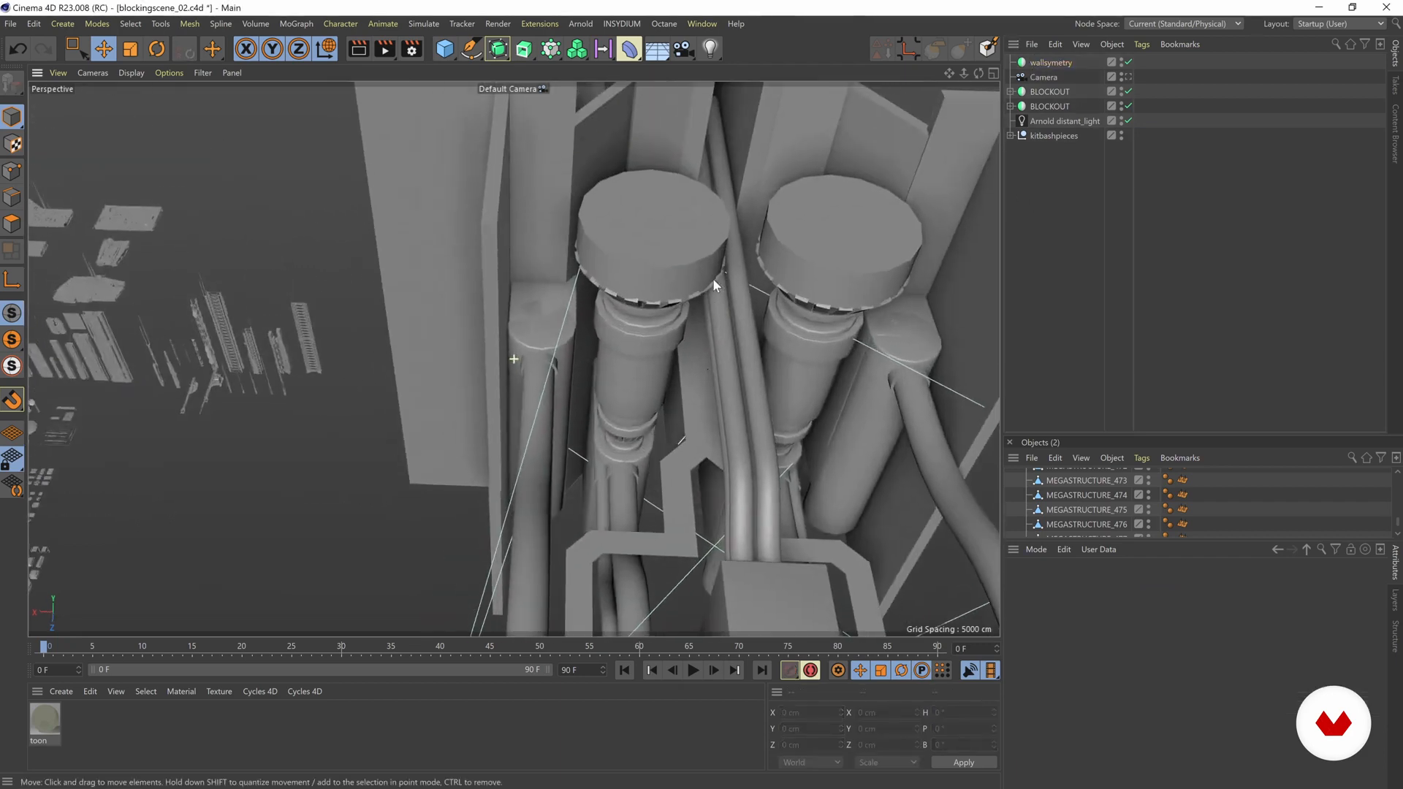
alt+drag(712, 278, 603, 242)
alt+middle_drag(603, 242, 647, 243)
alt+middle_drag(250, 294, 229, 243)
alt+middle_drag(819, 262, 463, 266)
alt+drag(463, 266, 819, 342)
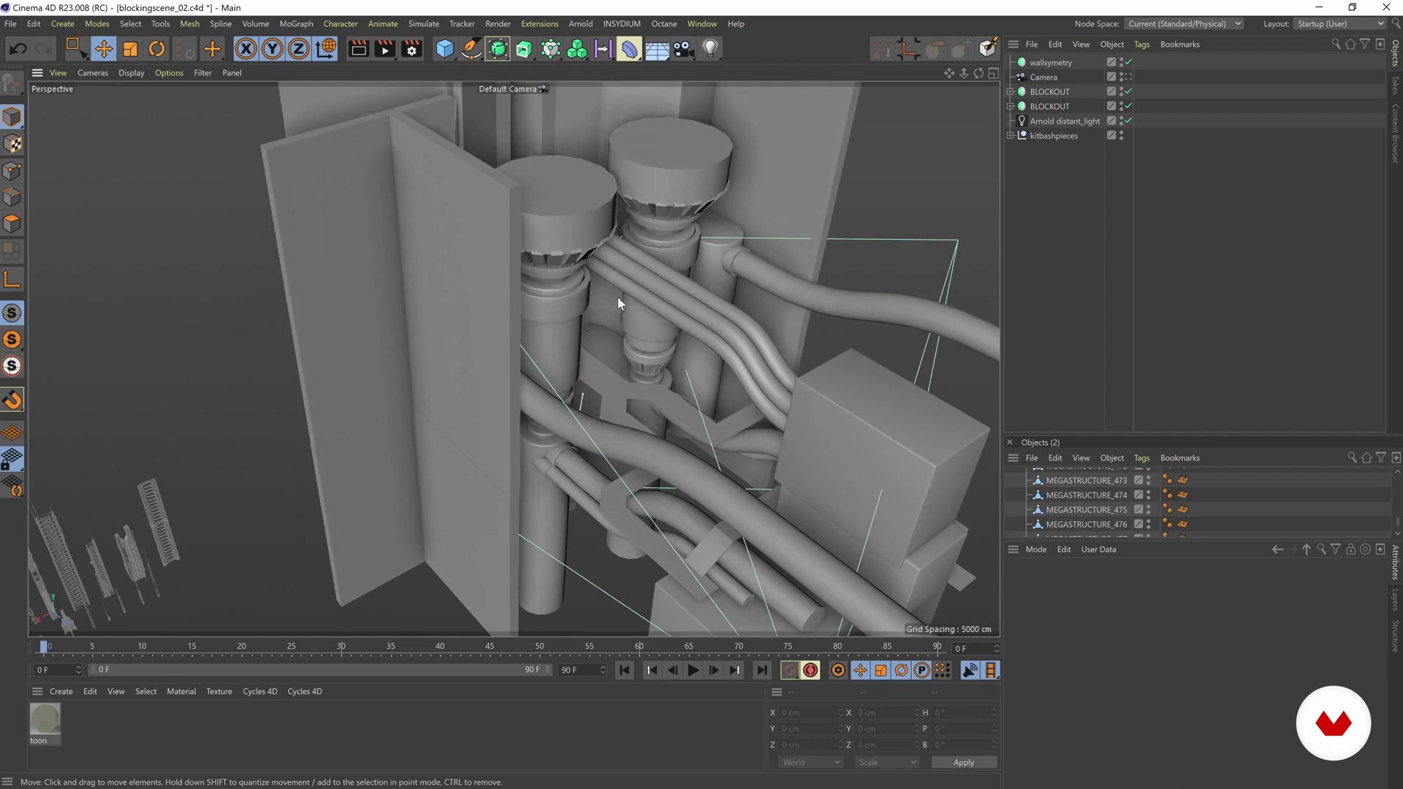
alt+drag(594, 315, 649, 285)
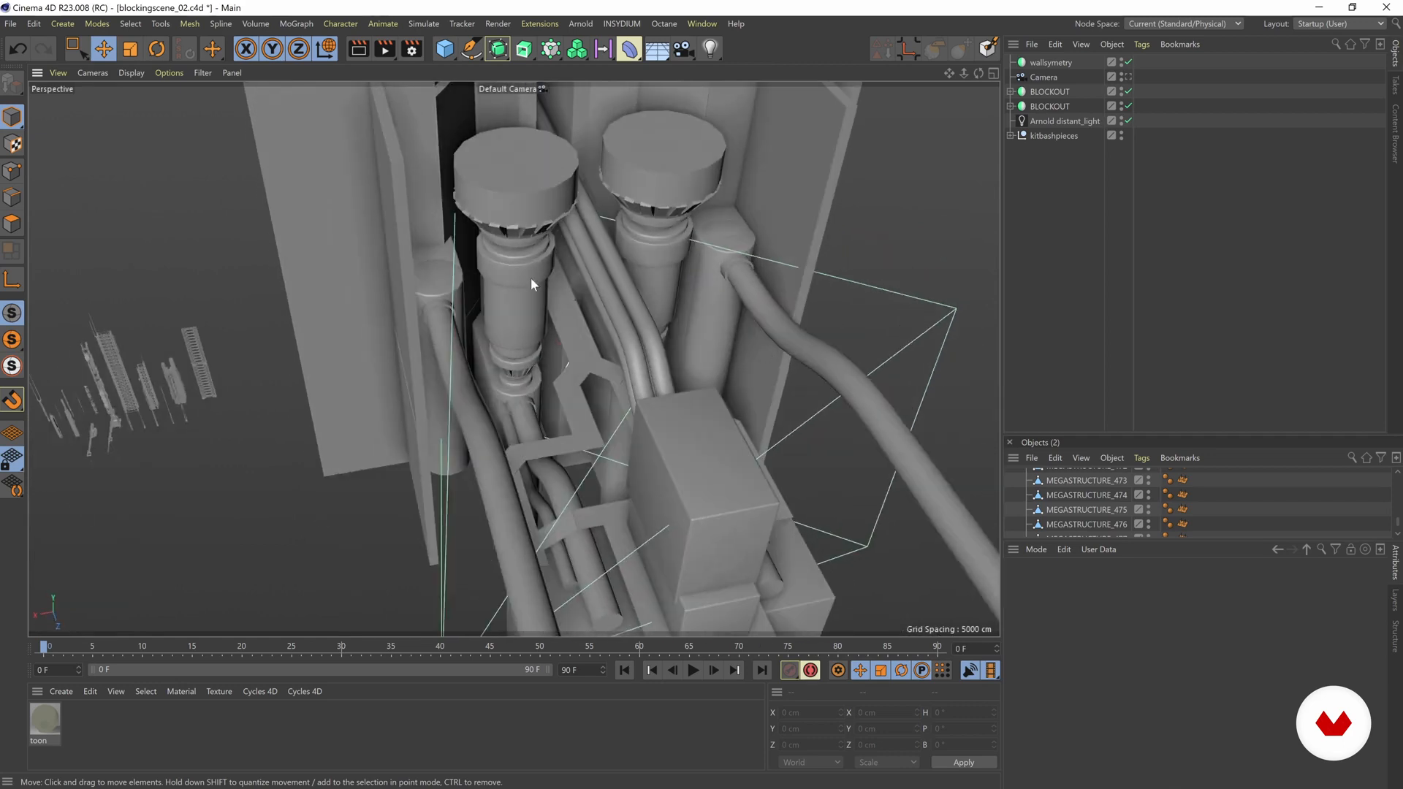
alt+drag(549, 319, 637, 260)
alt+right_drag(580, 295, 680, 305)
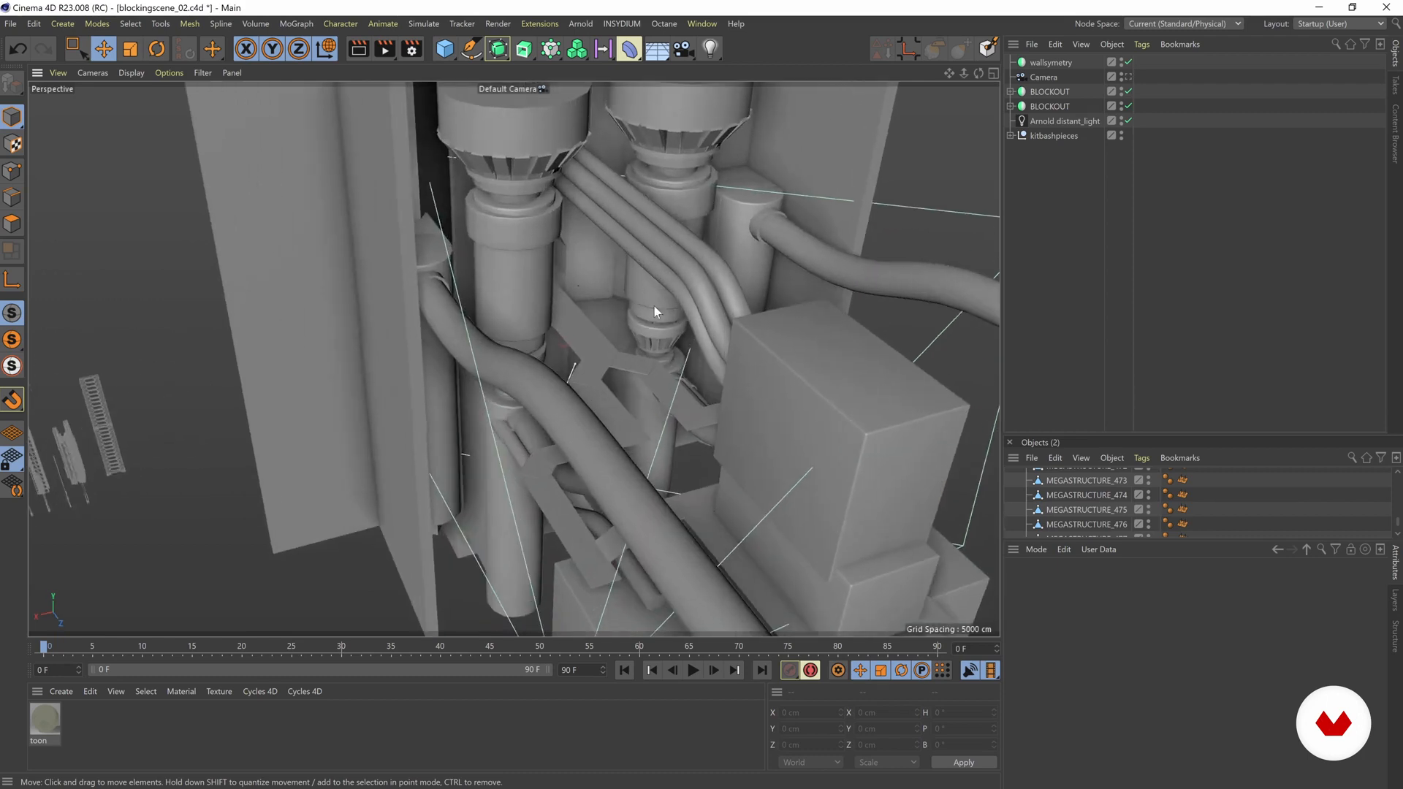
click(1128, 77)
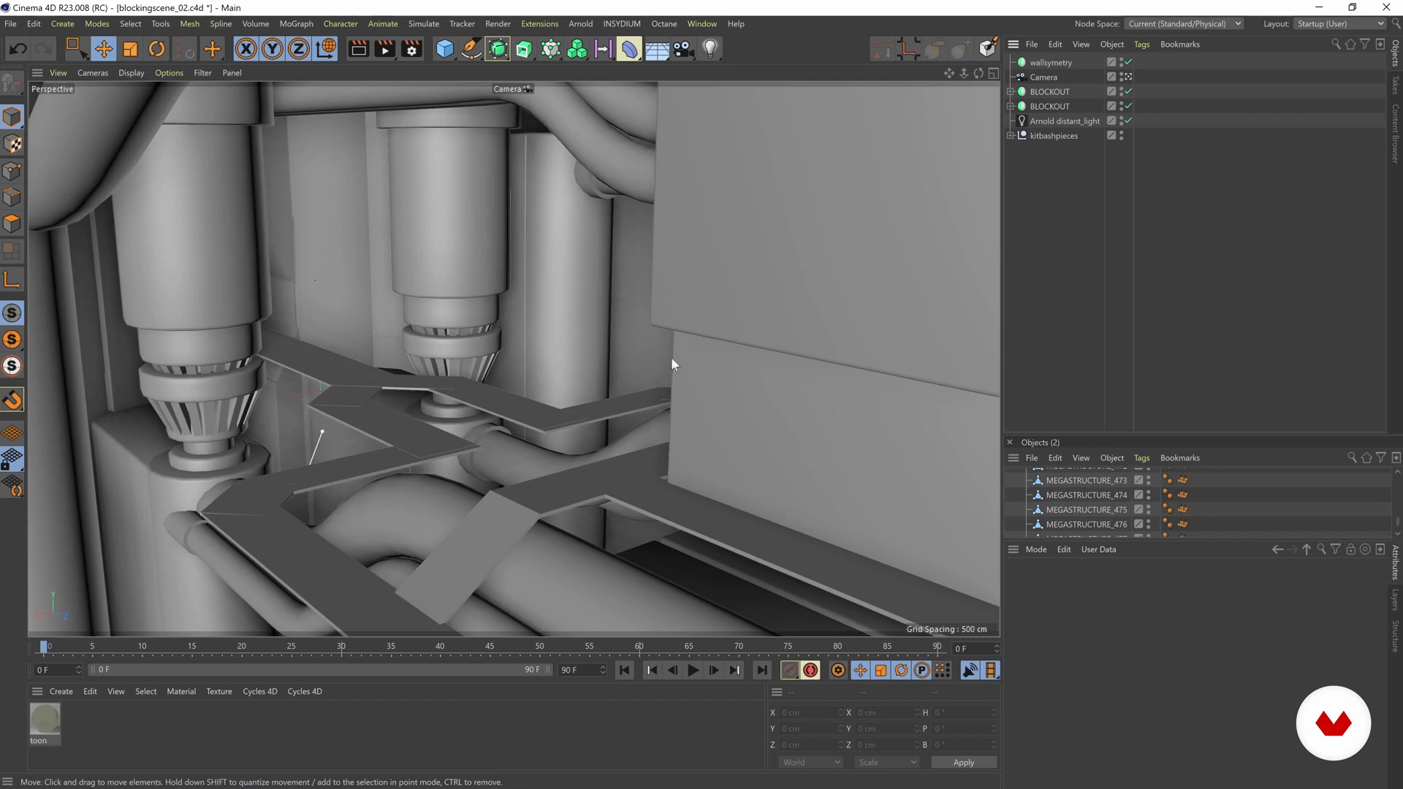
click(1128, 77)
Step: Look through the large kitbash pieces for parts suited to detailing the wall
alt+right_drag(659, 190, 351, 304)
alt+drag(350, 304, 428, 351)
alt+right_drag(429, 350, 637, 244)
alt+drag(637, 243, 366, 365)
alt+right_drag(365, 365, 380, 335)
alt+middle_drag(381, 335, 510, 358)
alt+drag(511, 357, 558, 263)
alt+middle_drag(329, 268, 429, 240)
alt+right_drag(431, 245, 528, 371)
alt+drag(528, 371, 500, 376)
alt+middle_drag(296, 209, 549, 345)
alt+drag(392, 262, 482, 295)
alt+middle_drag(537, 219, 519, 300)
alt+drag(520, 301, 581, 353)
alt+middle_drag(672, 340, 585, 313)
alt+right_drag(585, 312, 768, 300)
Step: Select MEGASTRUCTURE_460 together with the MEGASTRUCTURE_461 part set into it, keeping both at their original positions
click(542, 307)
alt+drag(599, 266, 979, 338)
click(735, 289)
click(567, 351)
alt+drag(475, 249, 515, 287)
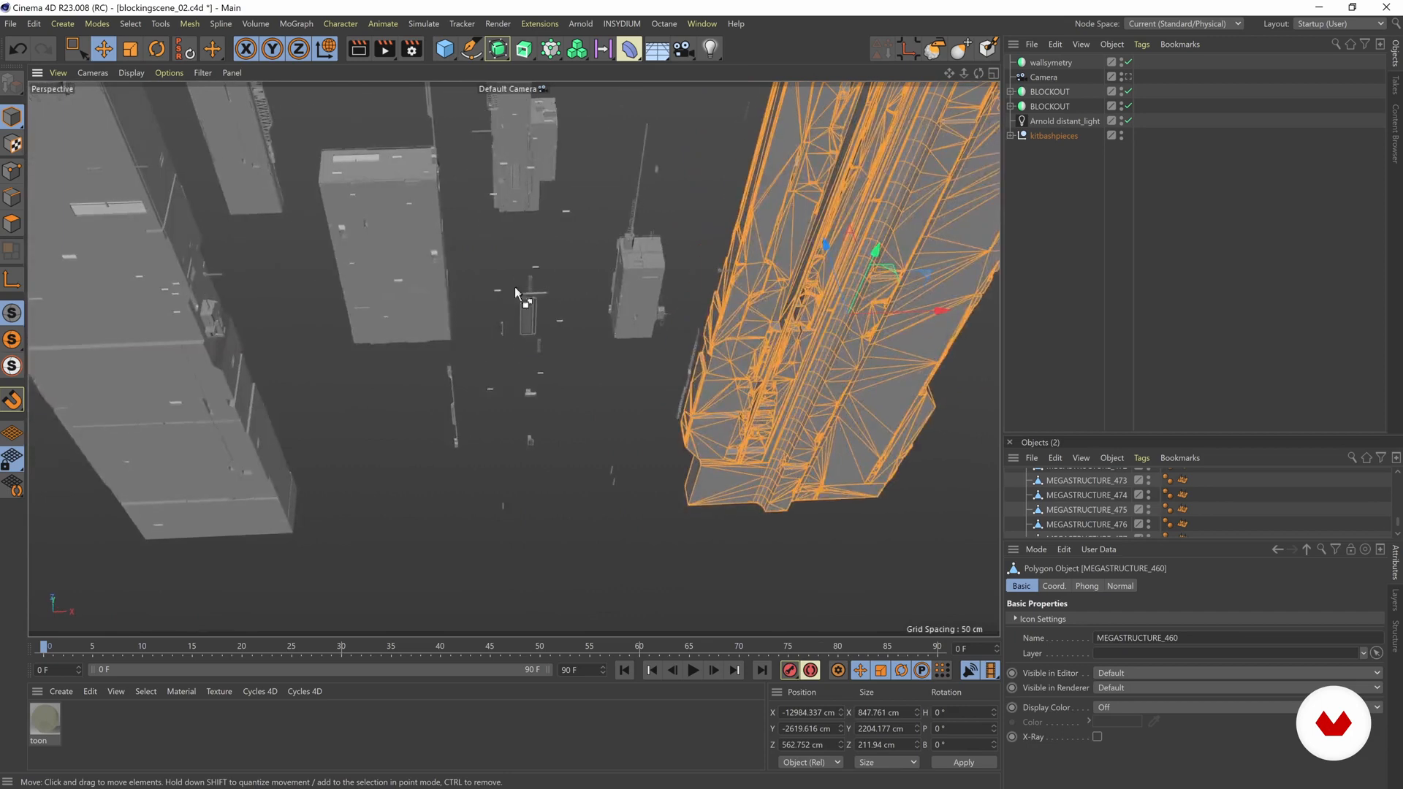
key(ctrl+z)
scroll(530, 332, up, 5)
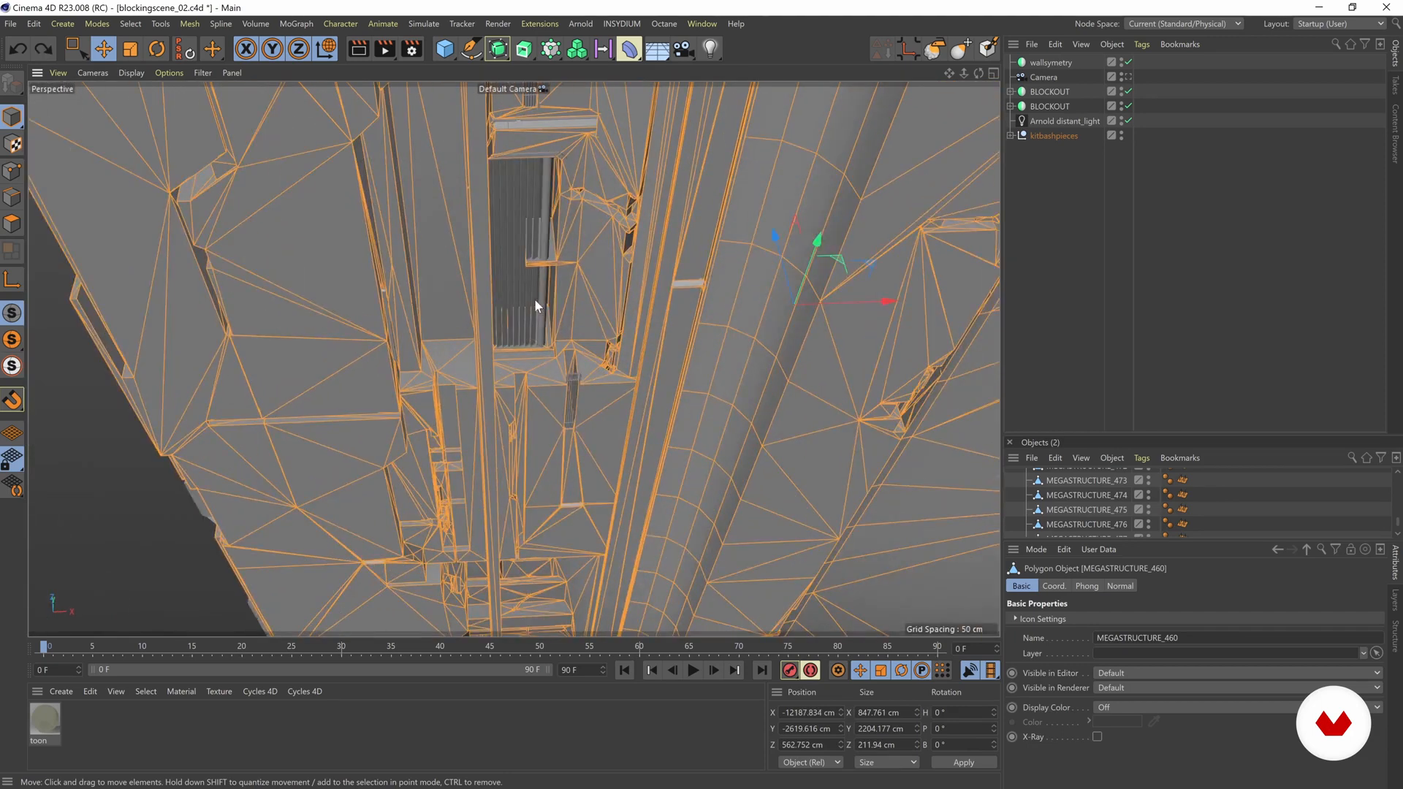
shift+click(536, 302)
scroll(539, 310, down, 6)
alt+middle_drag(665, 275, 637, 257)
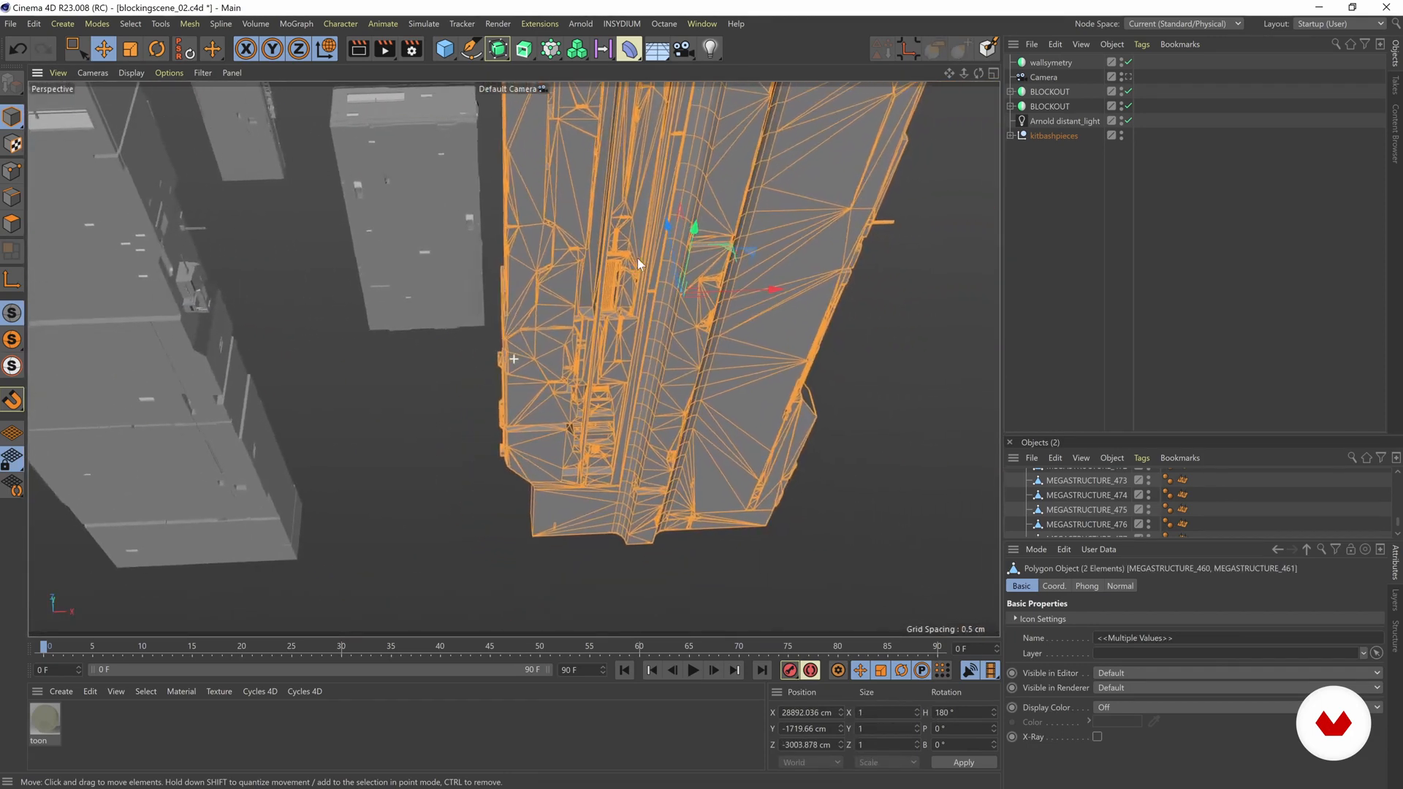
Step: Copy MEGASTRUCTURE_460 and MEGASTRUCTURE_461 from the second Objects manager into the wallsymetry object
scroll(713, 320, down, 5)
alt+drag(713, 320, 537, 297)
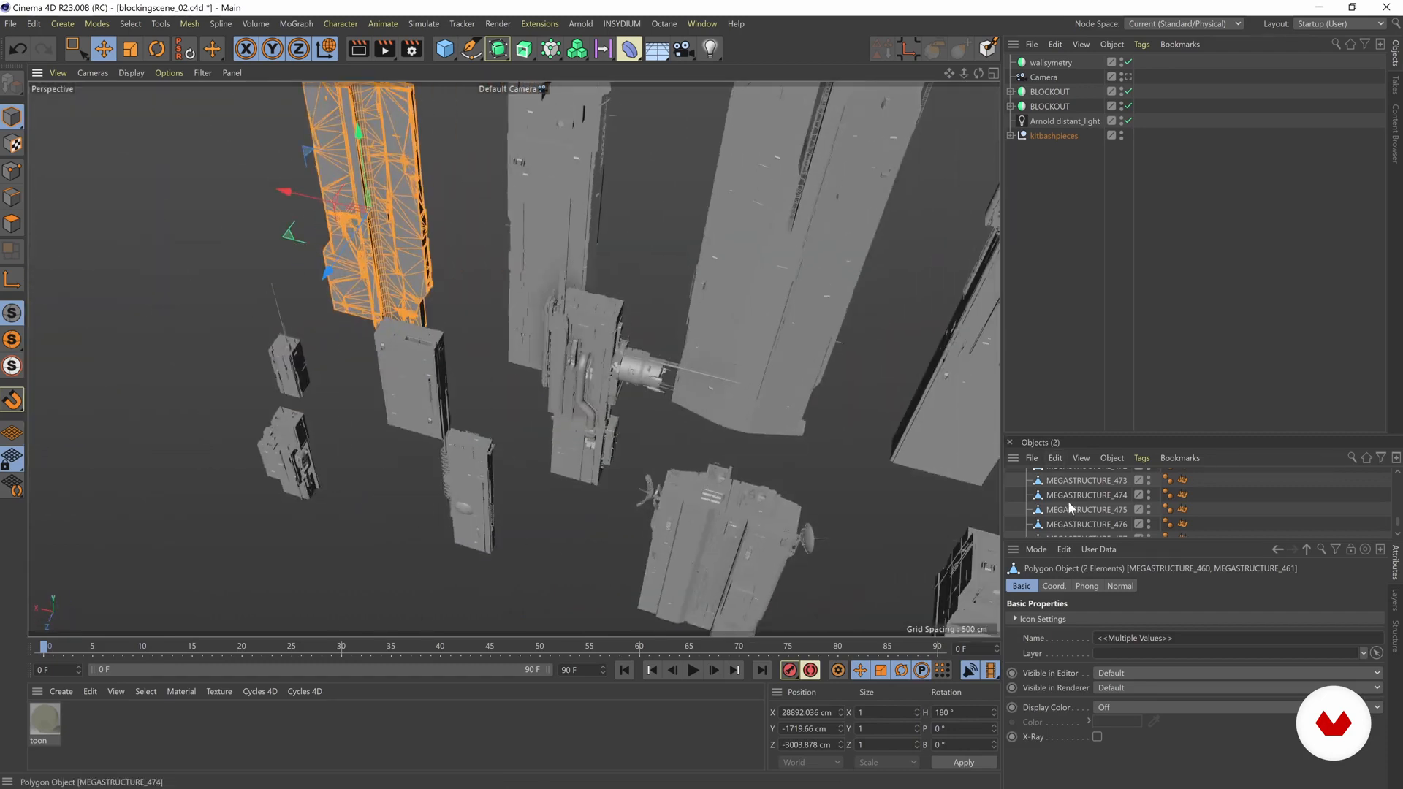
scroll(1070, 503, up, 4)
alt+drag(731, 453, 656, 336)
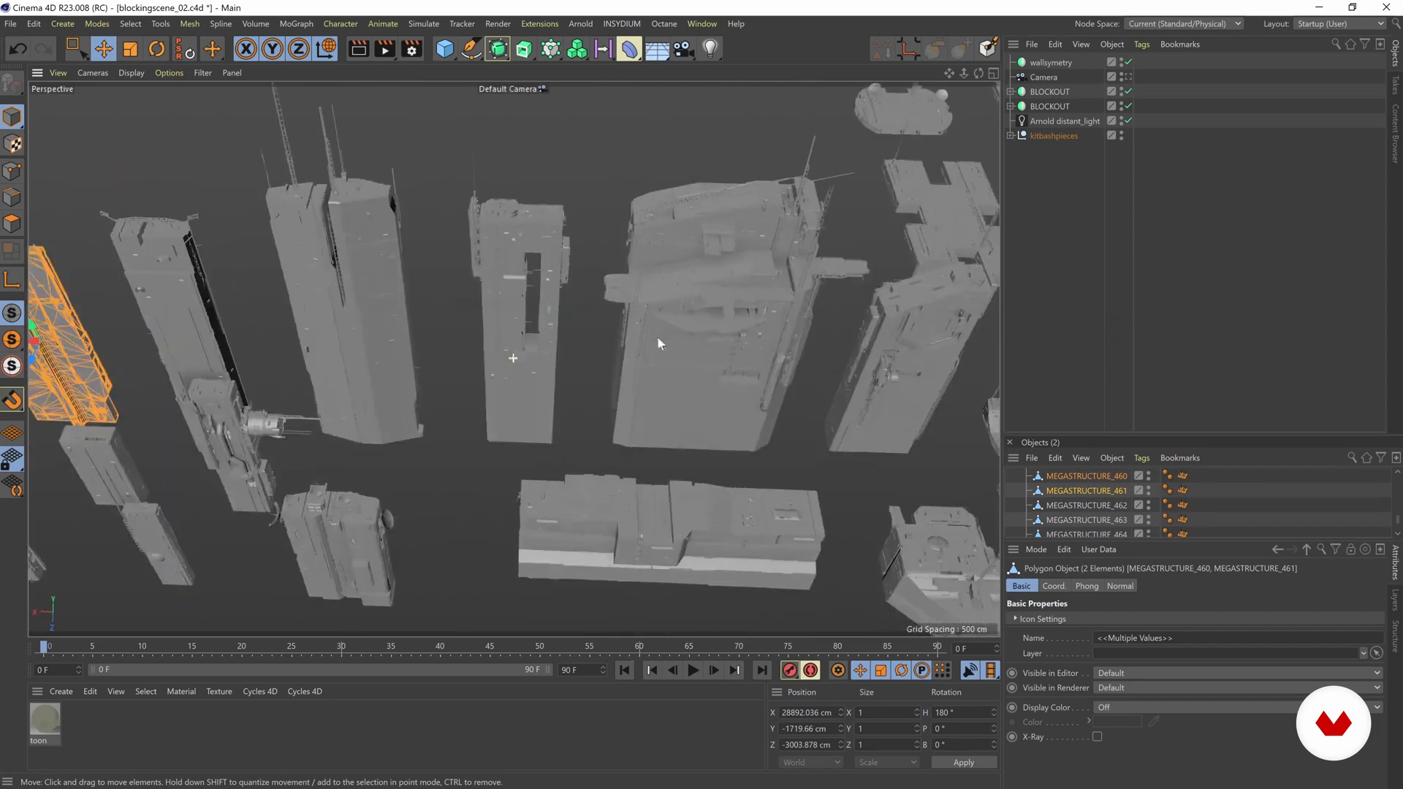
drag(1053, 70, 1023, 64)
mouse_move(612, 247)
alt+mouse_down()
mouse_move(825, 255)
mouse_move(621, 236)
alt+mouse_up()
Step: Group the two copied pieces under a Null inside wallsymetry
click(1052, 78)
shift+click(1063, 94)
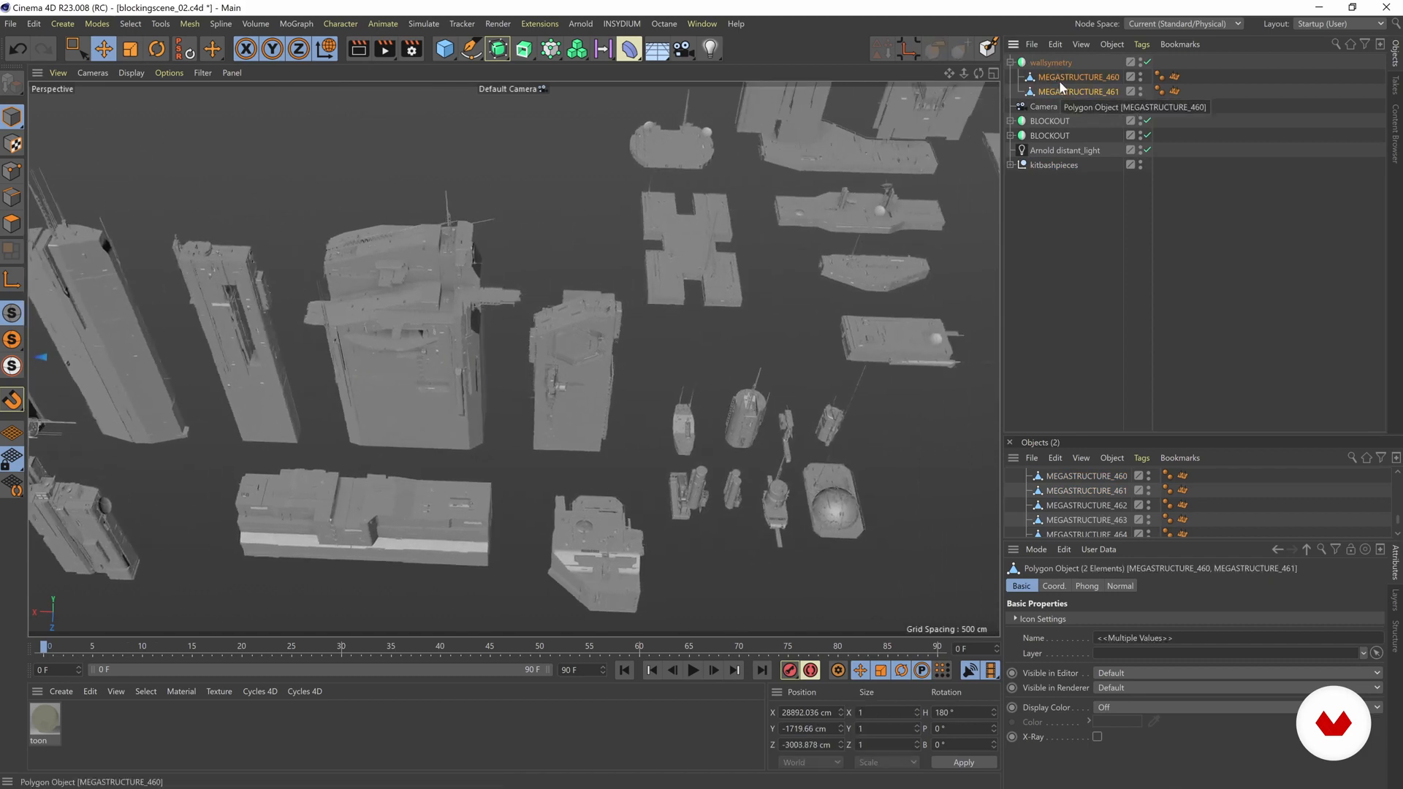
key(alt+g)
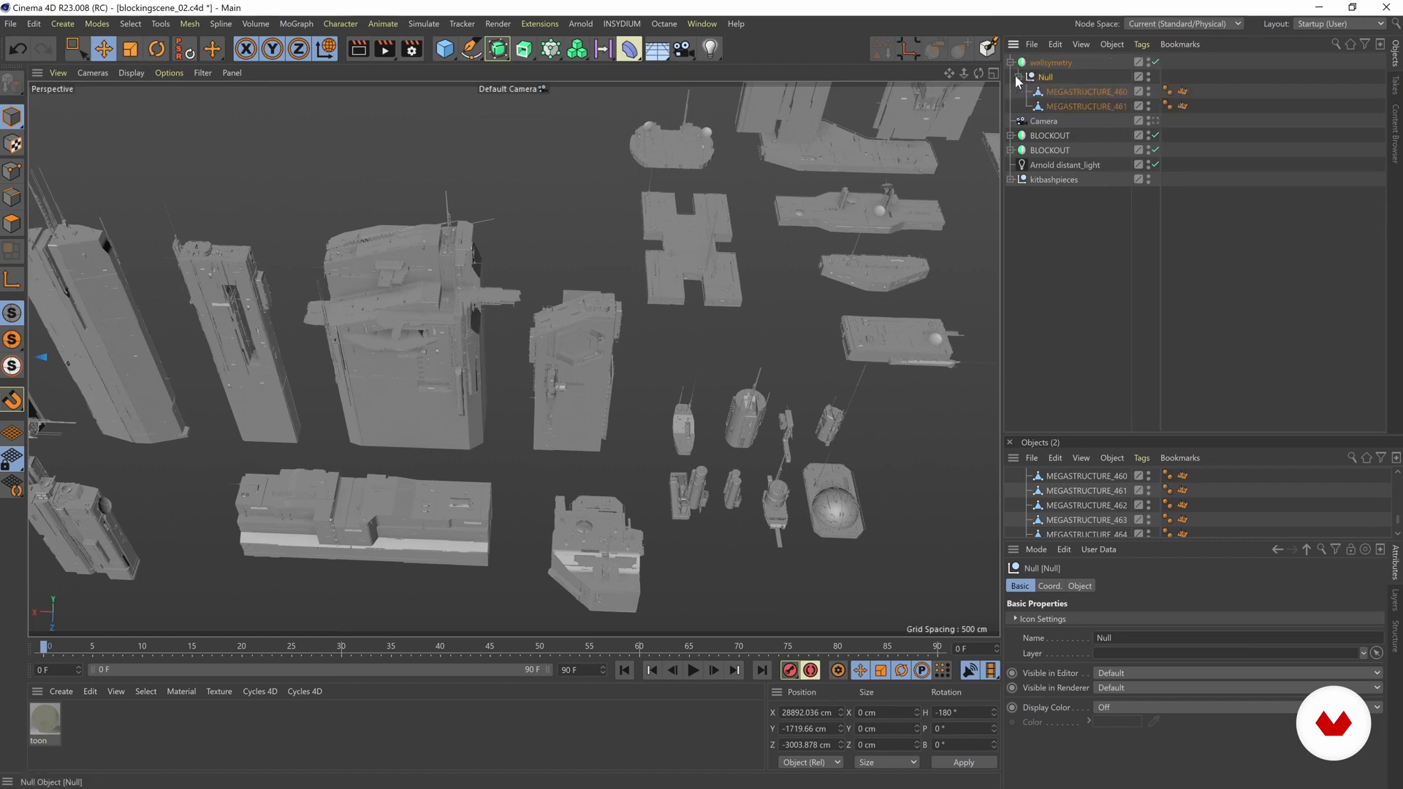
Step: Move the grouped Null from the kitbash area to the blocked-out side wall beside the columns, at a height of about 2056 cm
scroll(392, 347, down, 10)
alt+drag(393, 314, 685, 324)
drag(523, 316, 479, 344)
scroll(830, 311, up, 8)
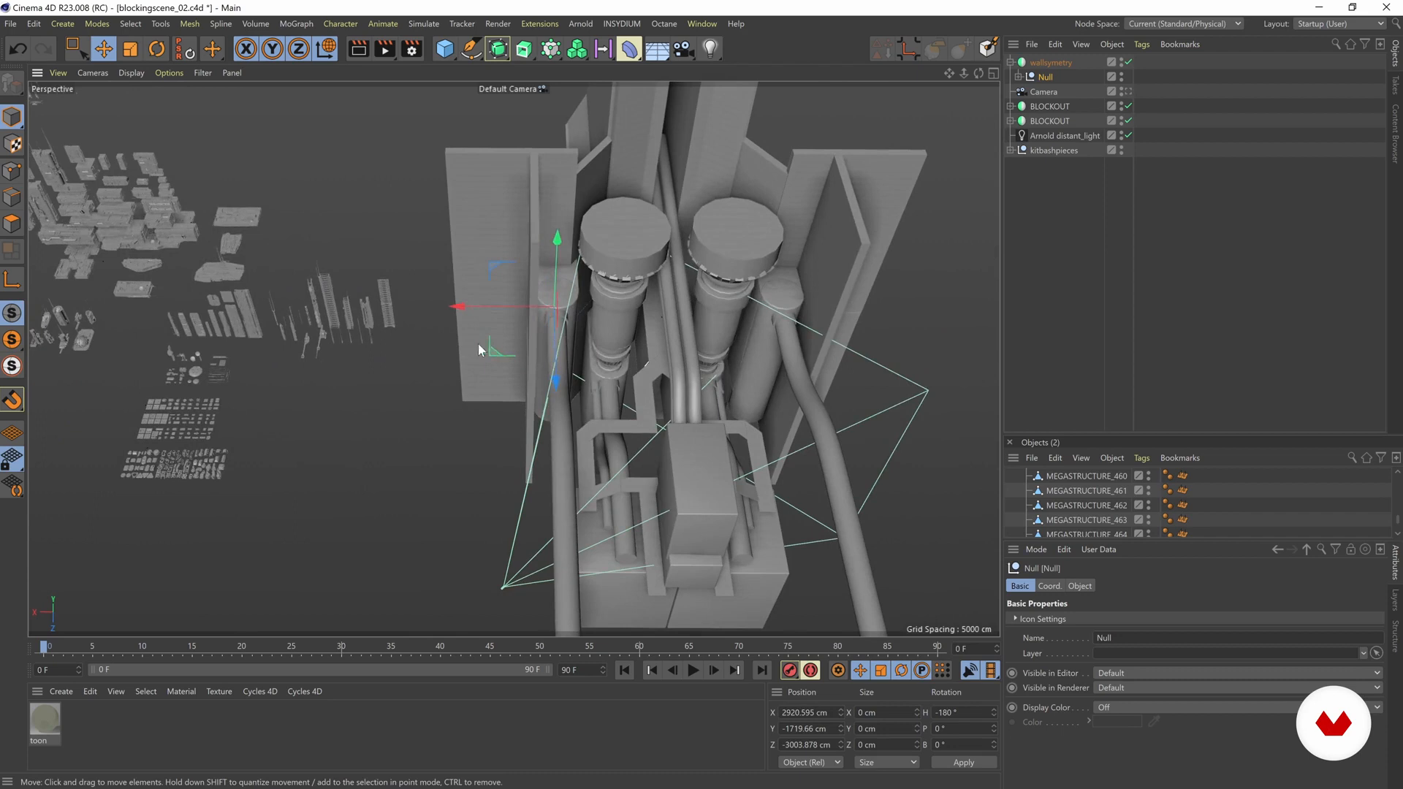
drag(468, 441, 466, 450)
alt+drag(537, 417, 661, 397)
drag(490, 263, 424, 335)
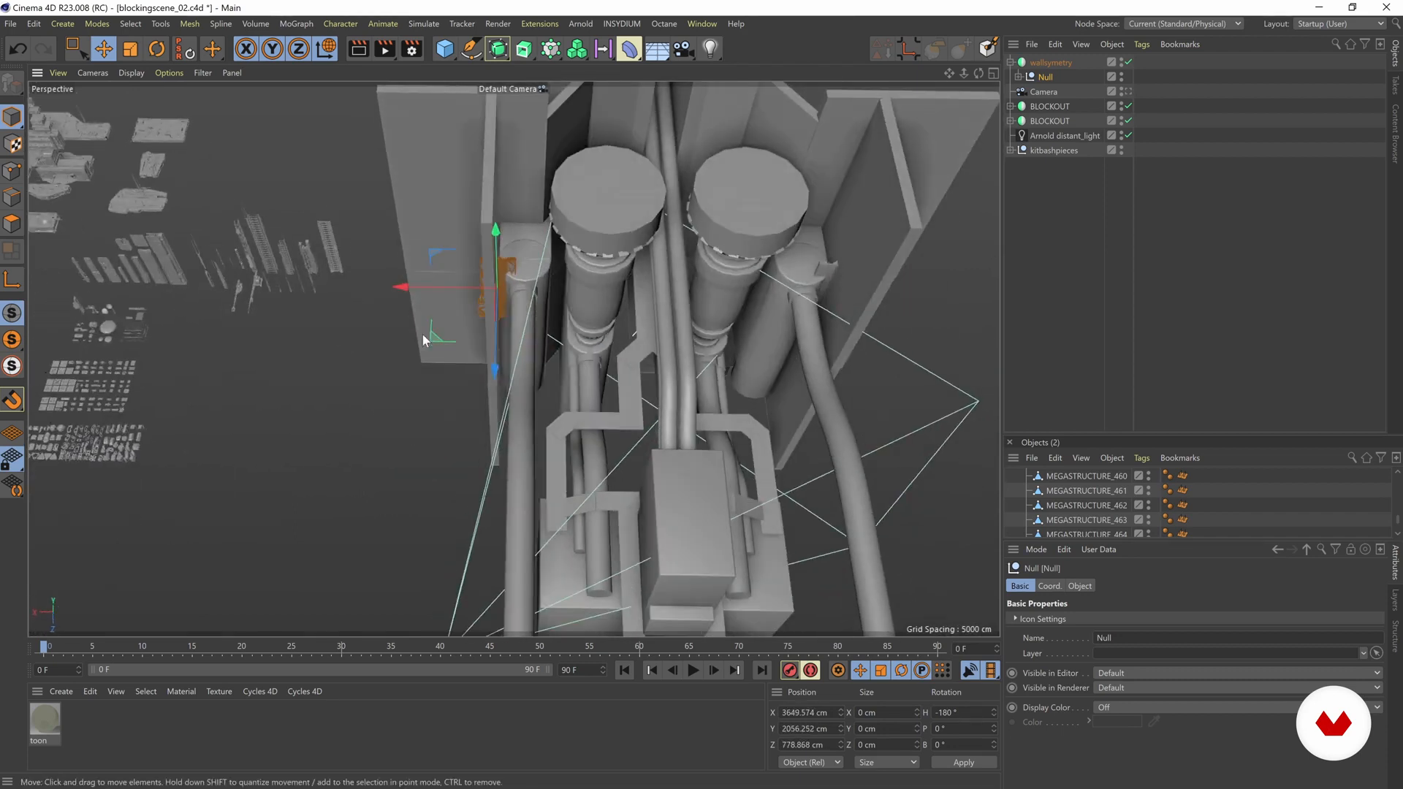
drag(419, 285, 423, 291)
alt+right_drag(514, 303, 601, 298)
alt+drag(601, 298, 465, 300)
Step: Rotate the Null to -90° heading and 90° bank, scale it up, and place it against the wall at X about 3559 cm
key(r)
key(t)
drag(605, 377, 1027, 342)
drag(536, 393, 527, 258)
key(e)
drag(153, 314, 173, 306)
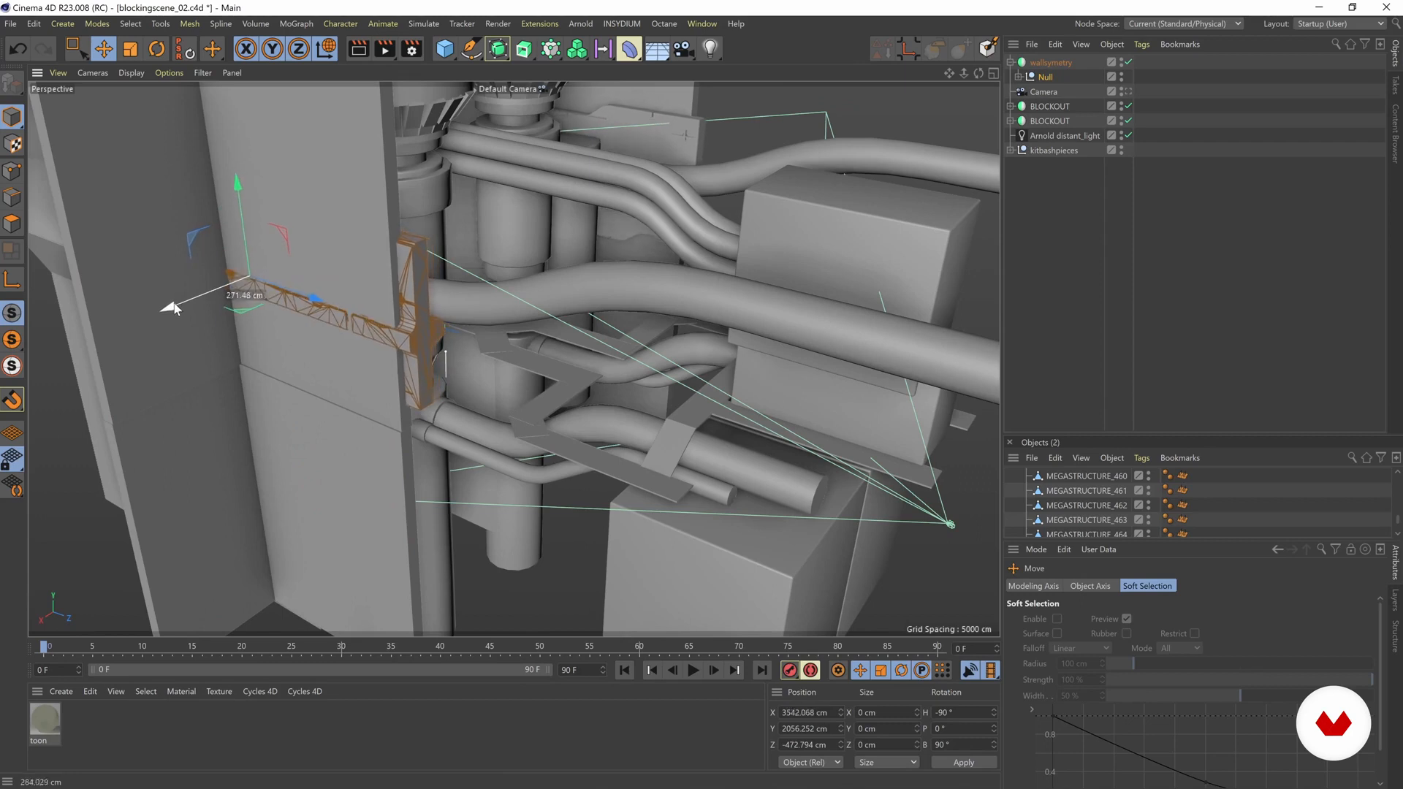
Step: Check the placement through the scene camera, and open an enlarged separate View panel showing the Camera view
click(1127, 92)
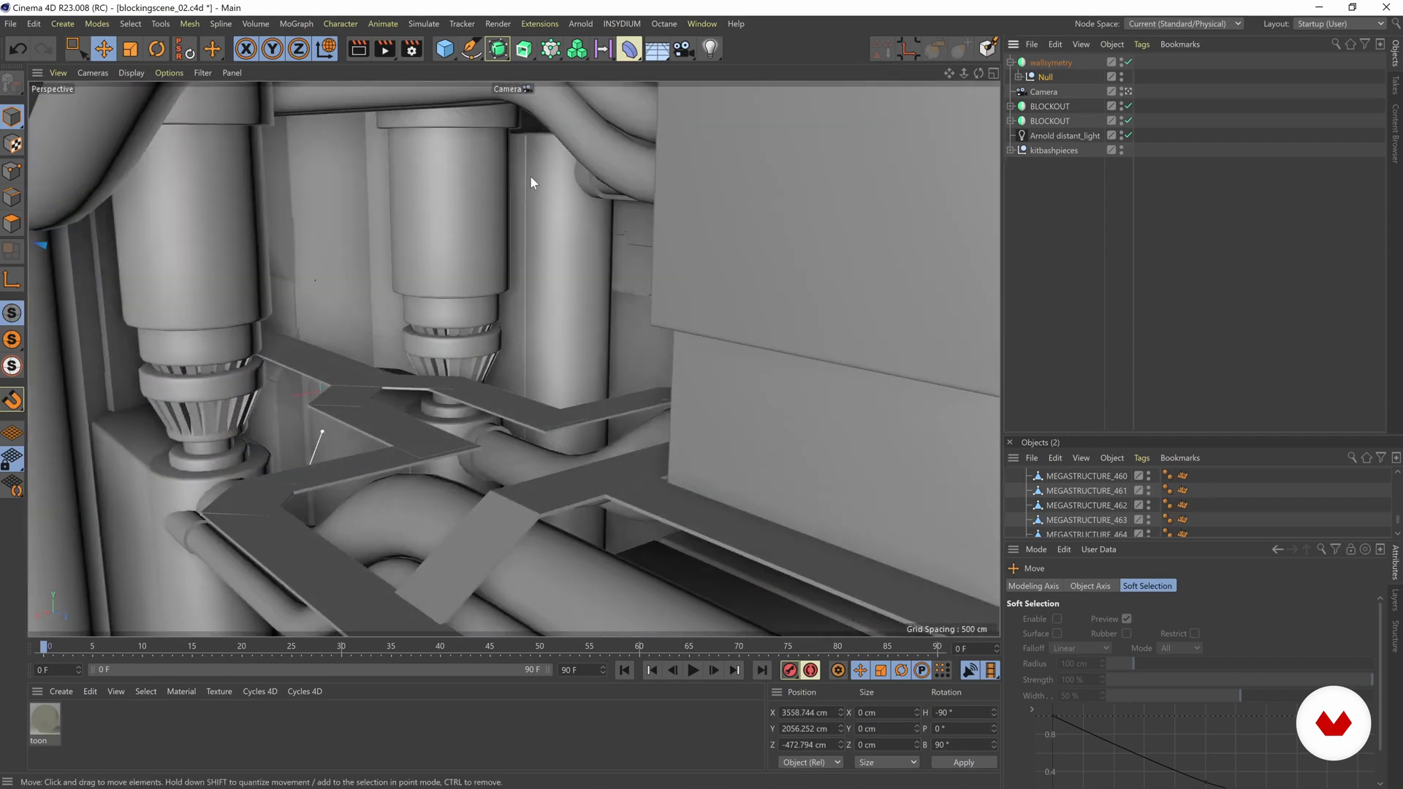
click(1126, 92)
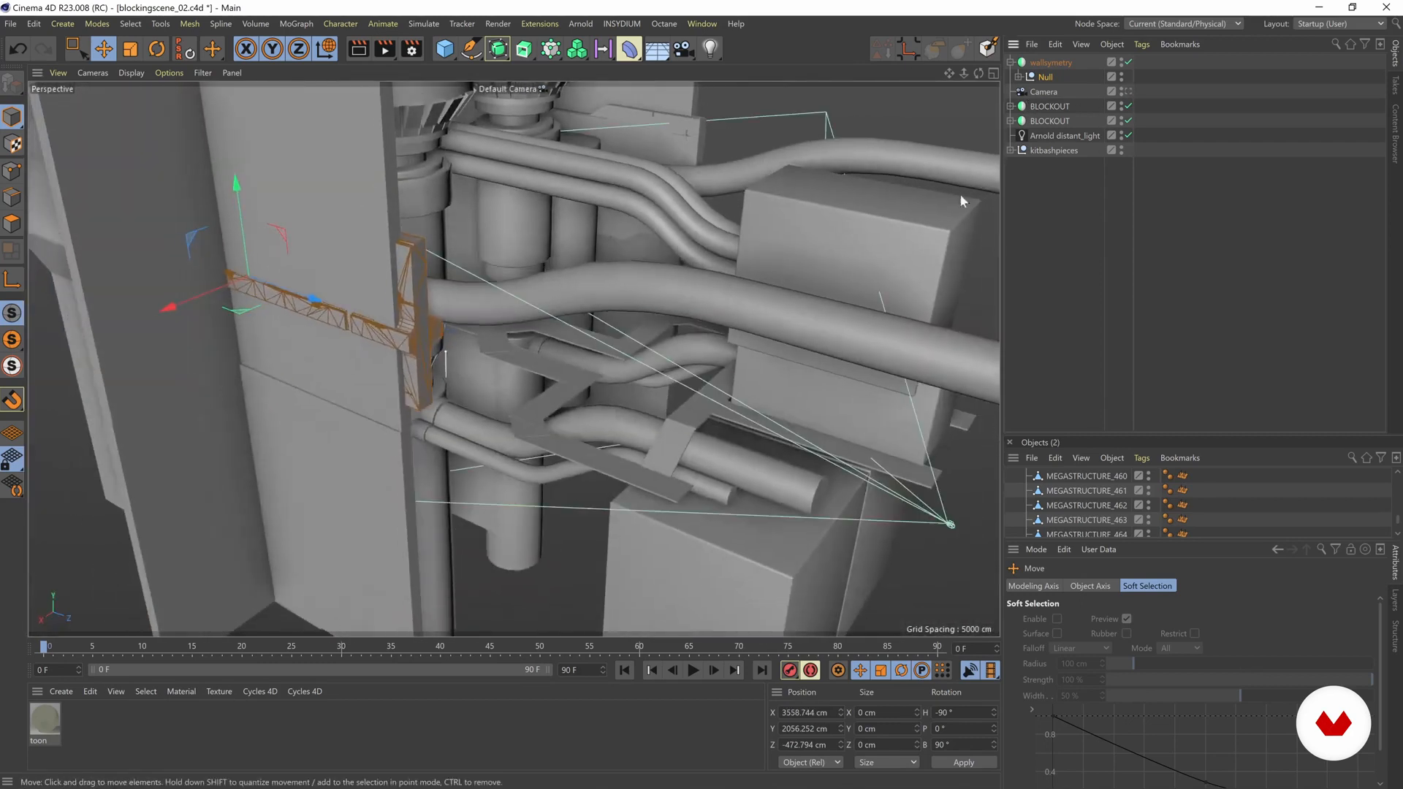
click(229, 74)
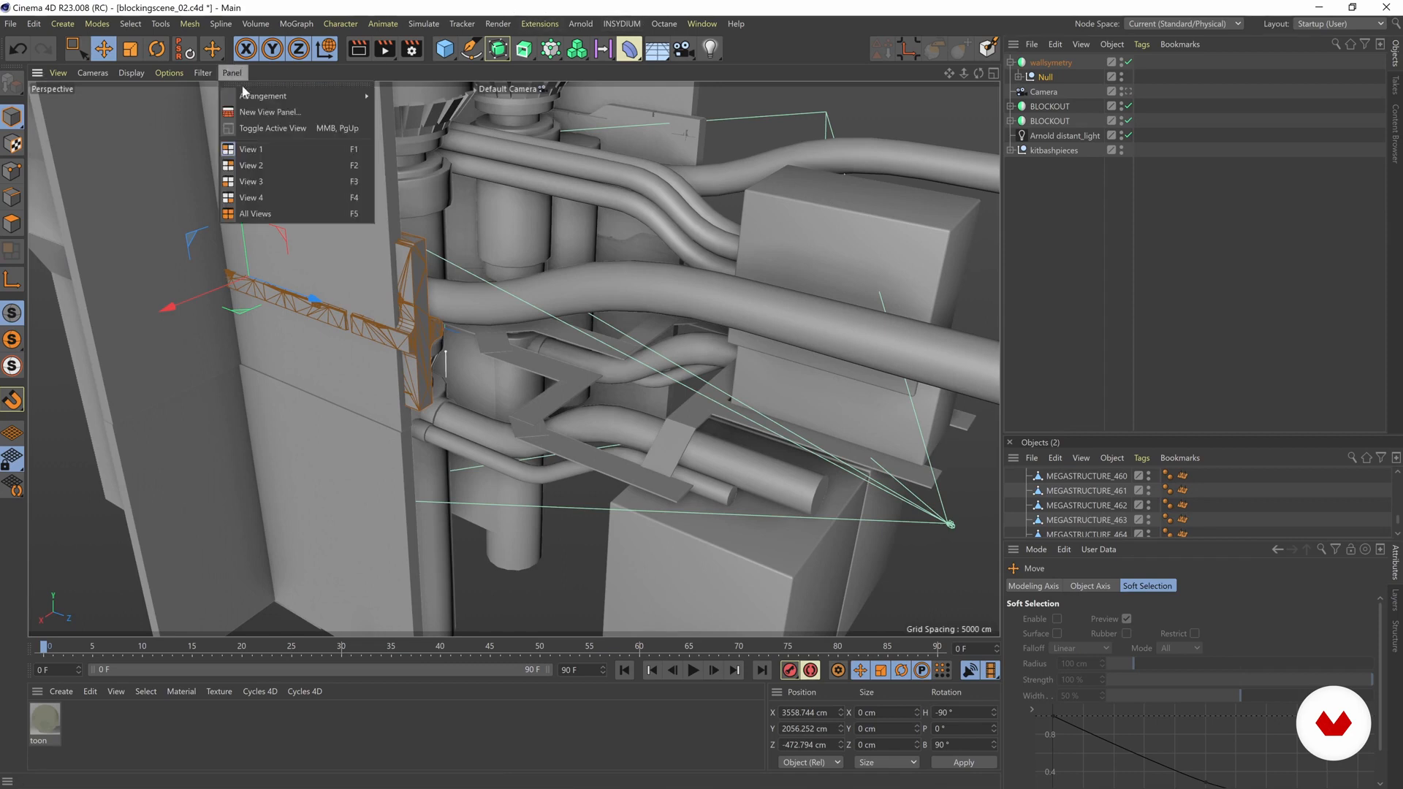
click(252, 95)
drag(133, 68, 578, 159)
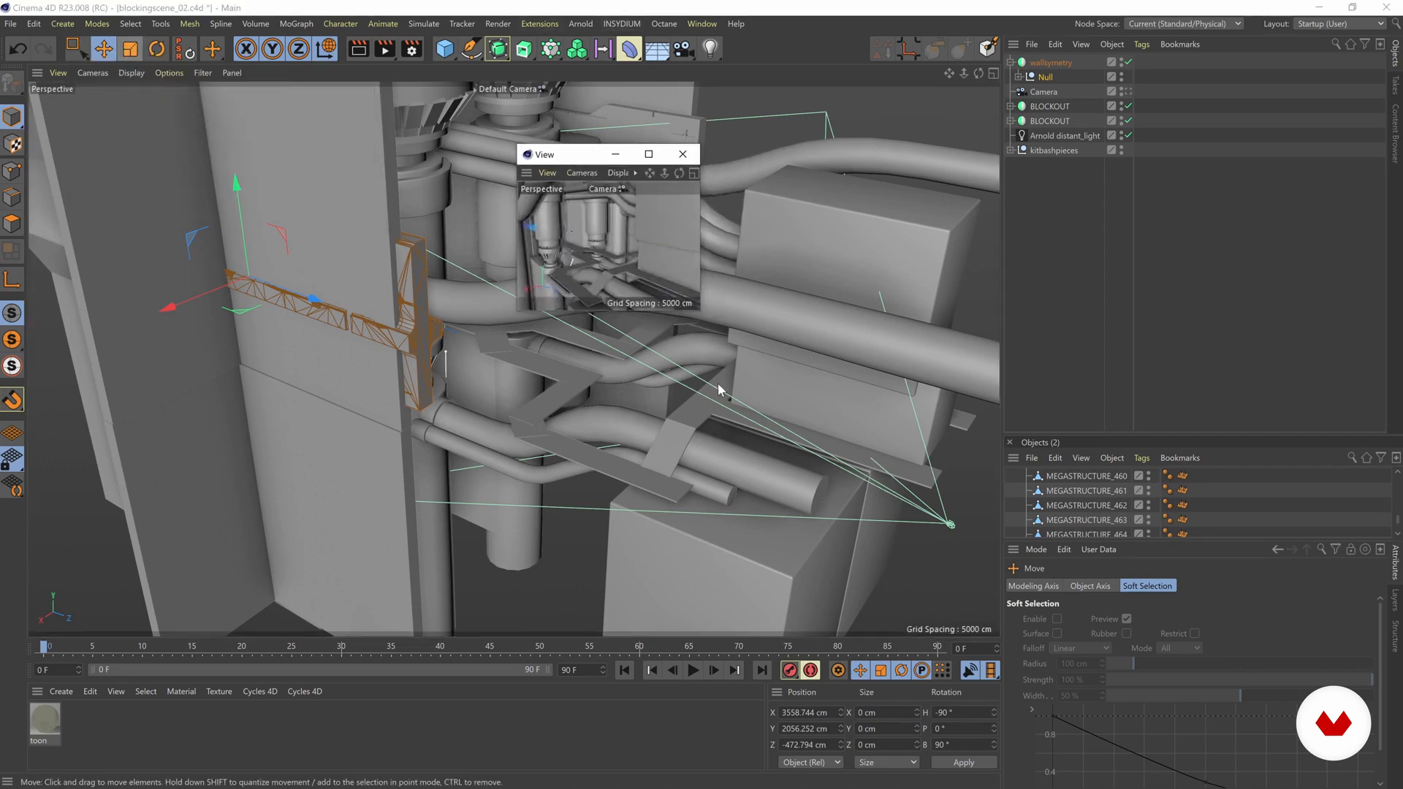
drag(696, 309, 919, 427)
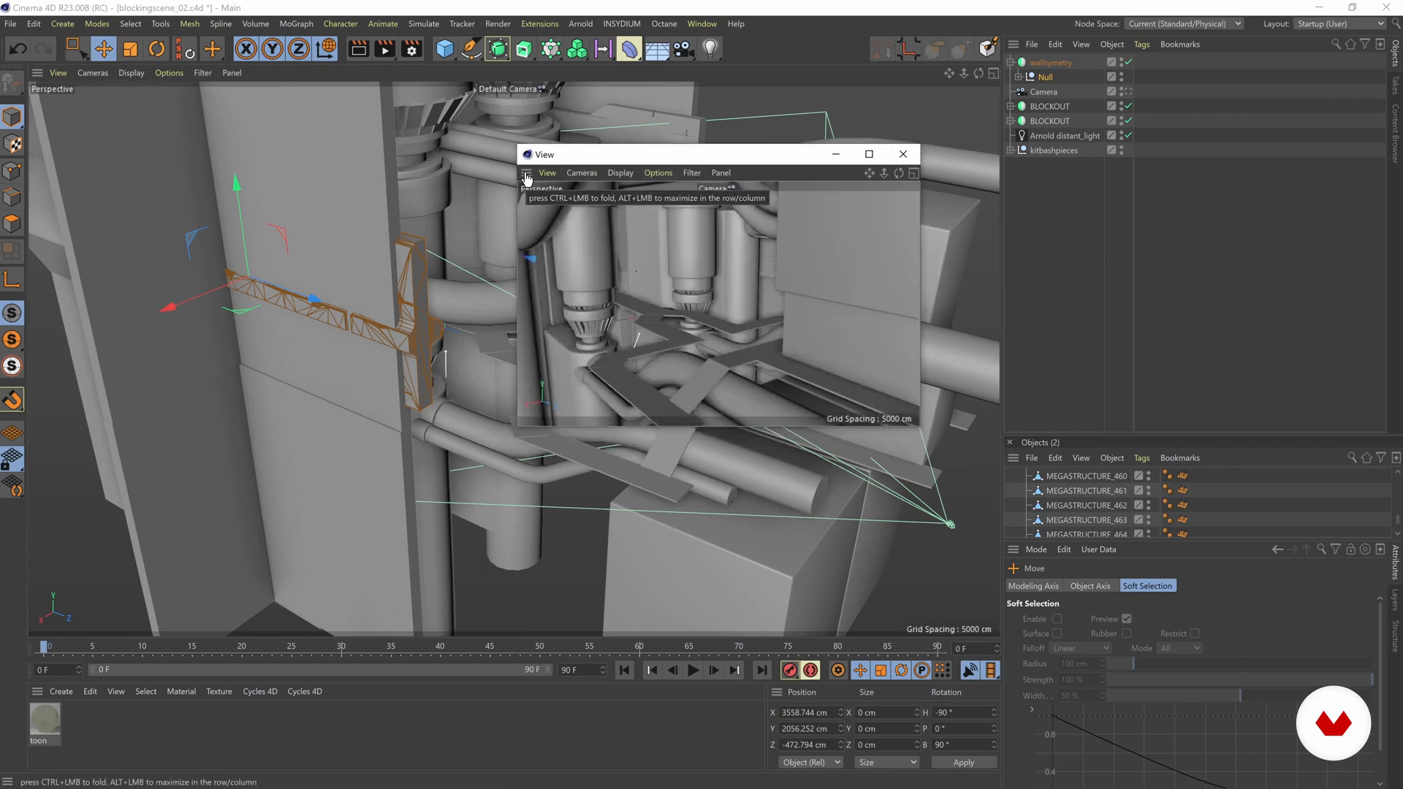
Step: Dock the new View panel between the two Objects managers, and enlarge it by adjusting the surrounding panels' sizes
drag(526, 176, 1065, 434)
drag(1110, 225, 1096, 173)
drag(1100, 418, 1096, 516)
drag(1000, 384, 896, 383)
drag(977, 510, 979, 529)
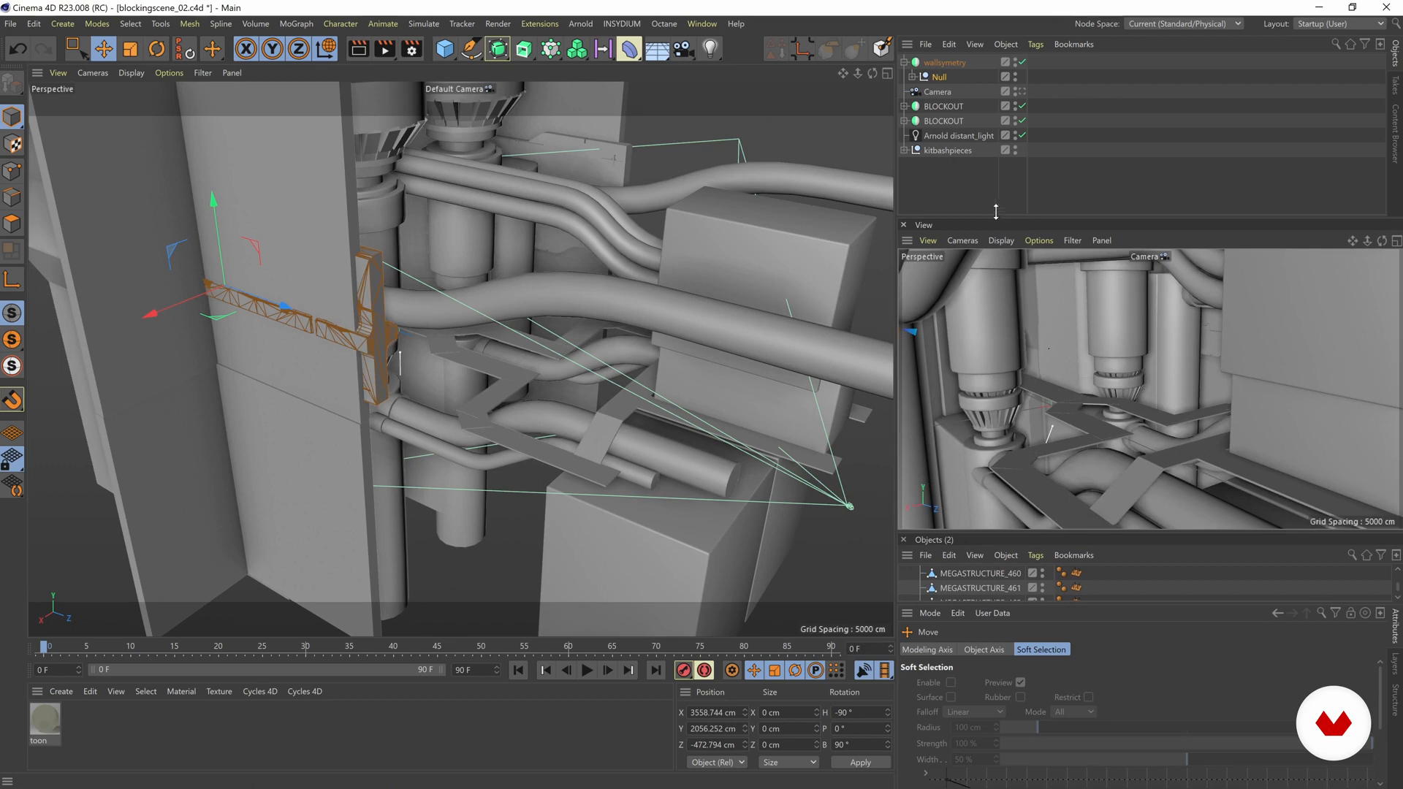
Step: Move the Null outward and down the side wall to X about 4194 cm and Y about 1103 cm
alt+drag(382, 287, 409, 310)
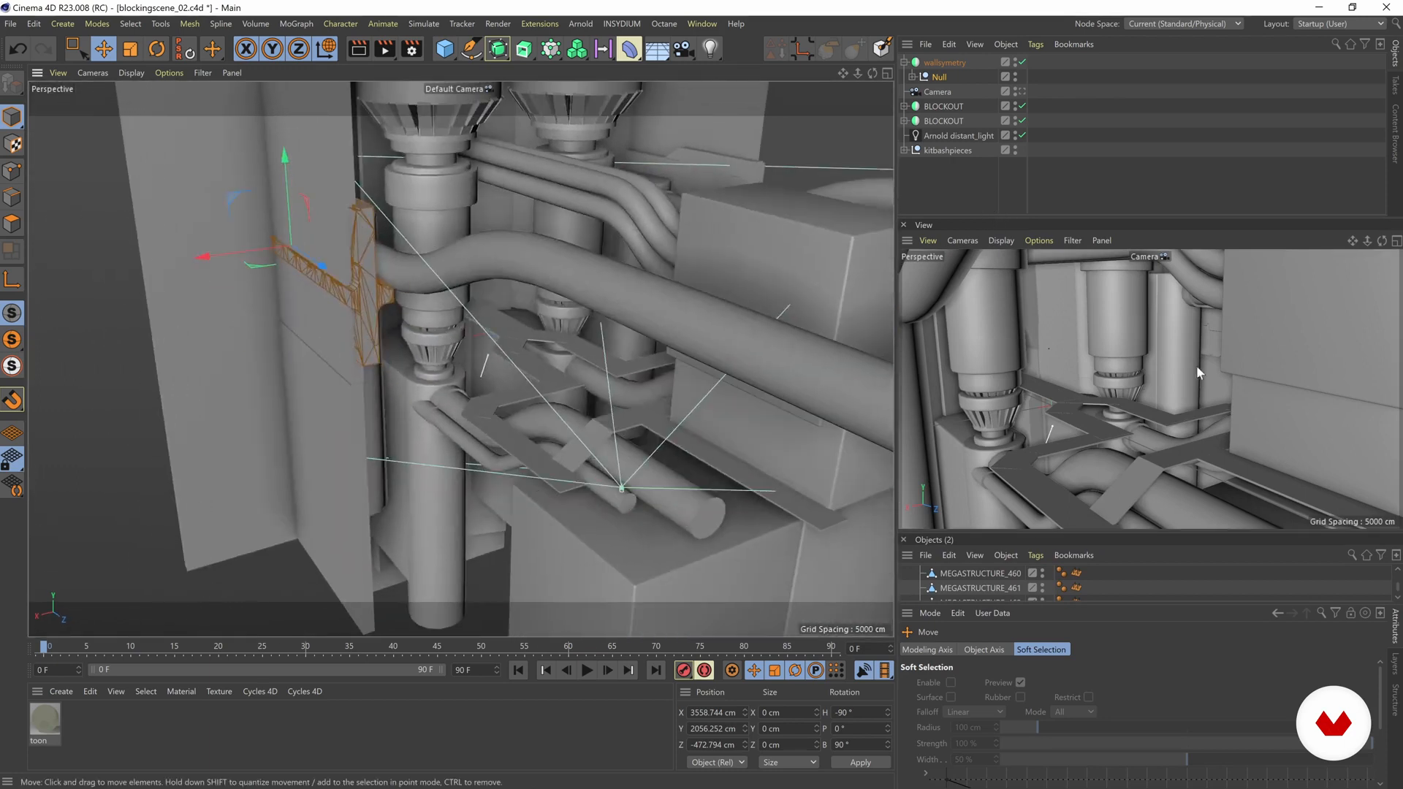
alt+drag(335, 272, 301, 164)
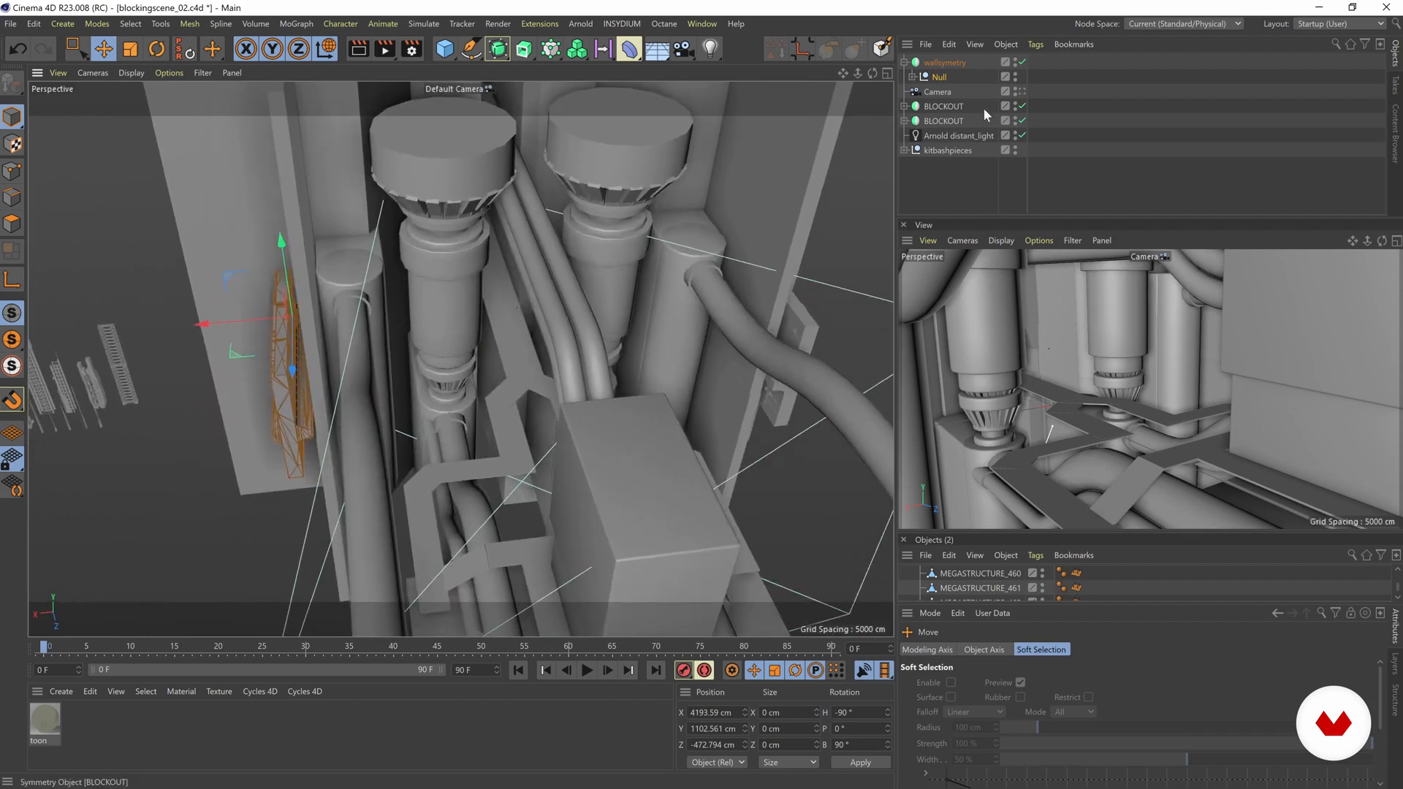
Step: Disable the lower BLOCKOUT Symmetry object so its mirrored geometry does not cover the side walls
click(943, 121)
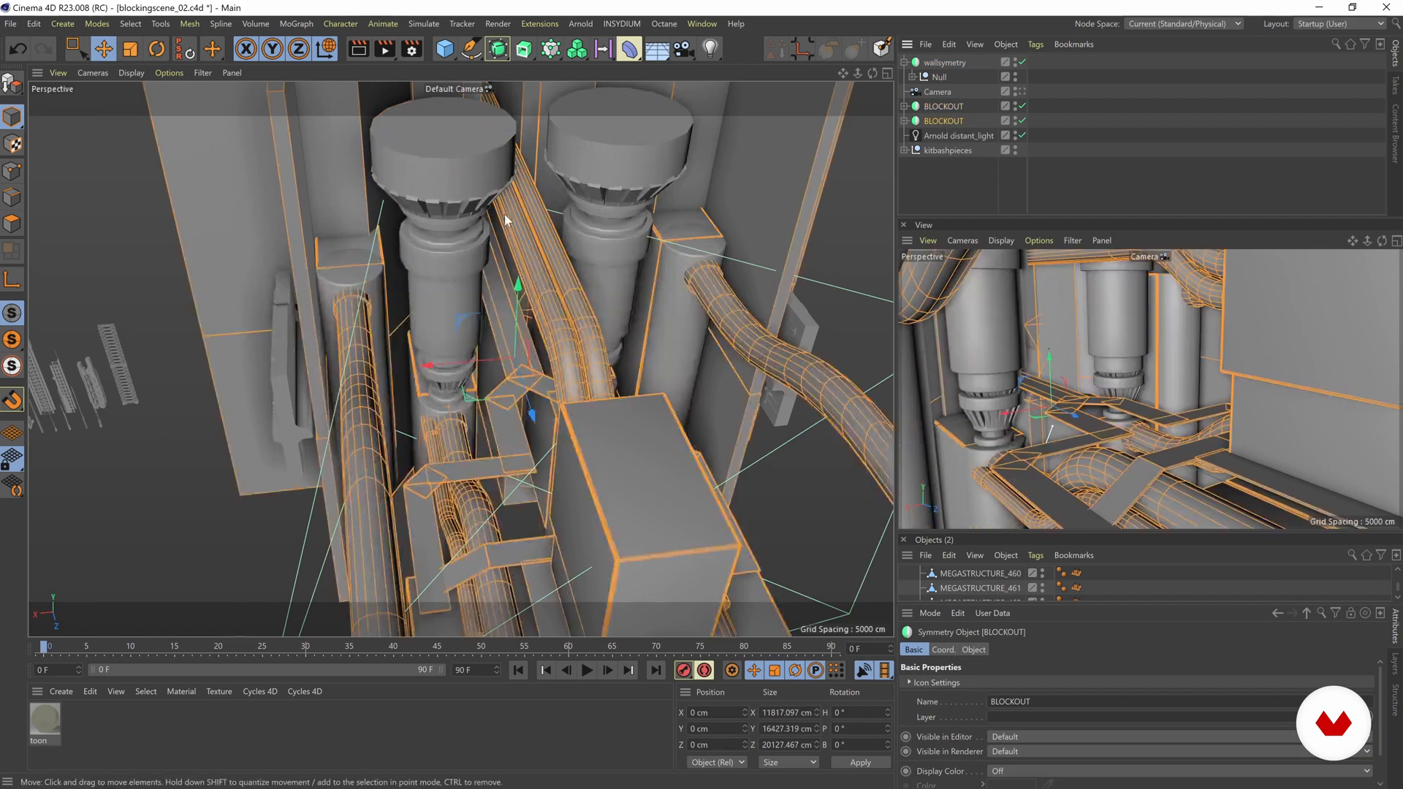
alt+drag(504, 219, 508, 241)
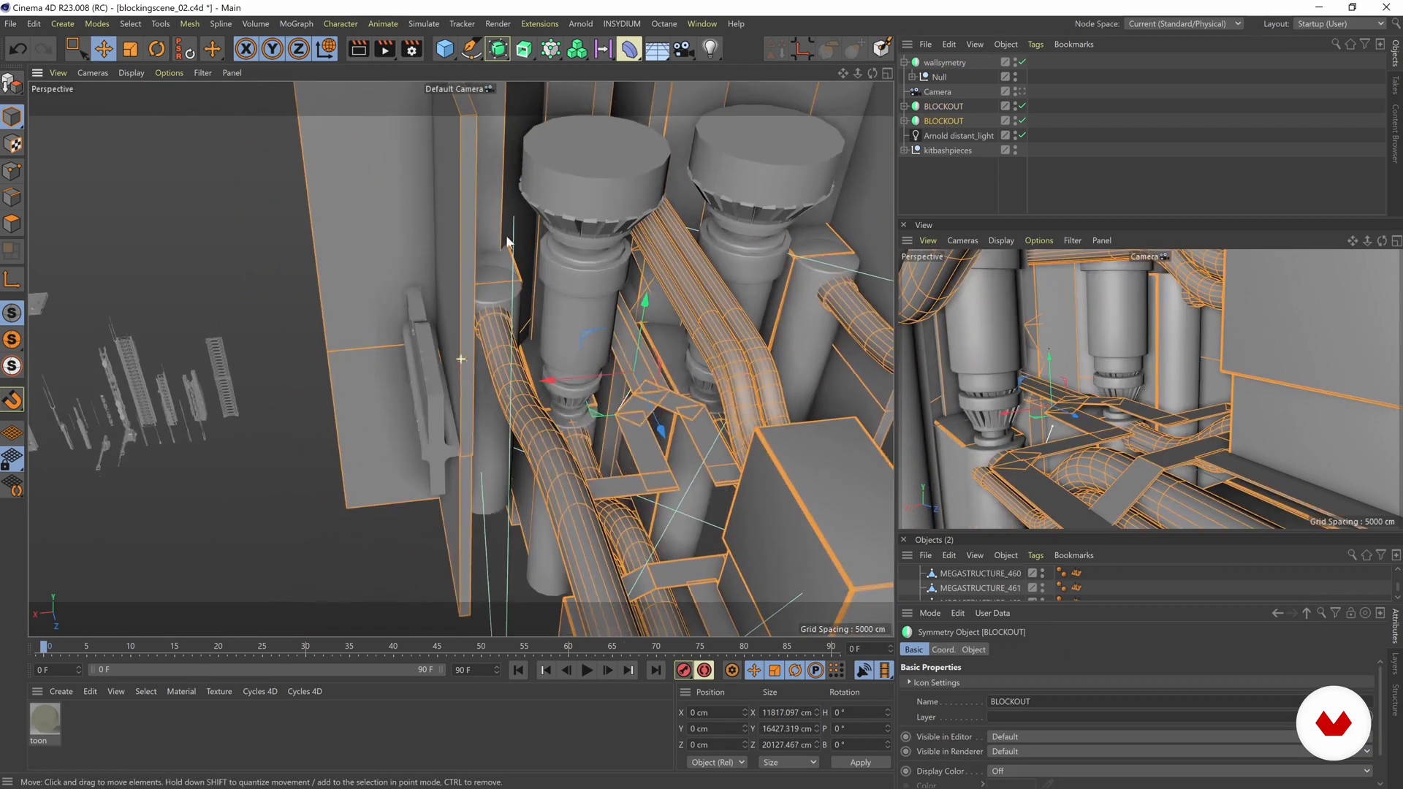
click(1023, 122)
alt+drag(614, 225, 525, 225)
Step: Delete the two stacked wall slabs, Cube.19 and Cube.20, that stand beside the kitbash piece on the side wall
click(436, 274)
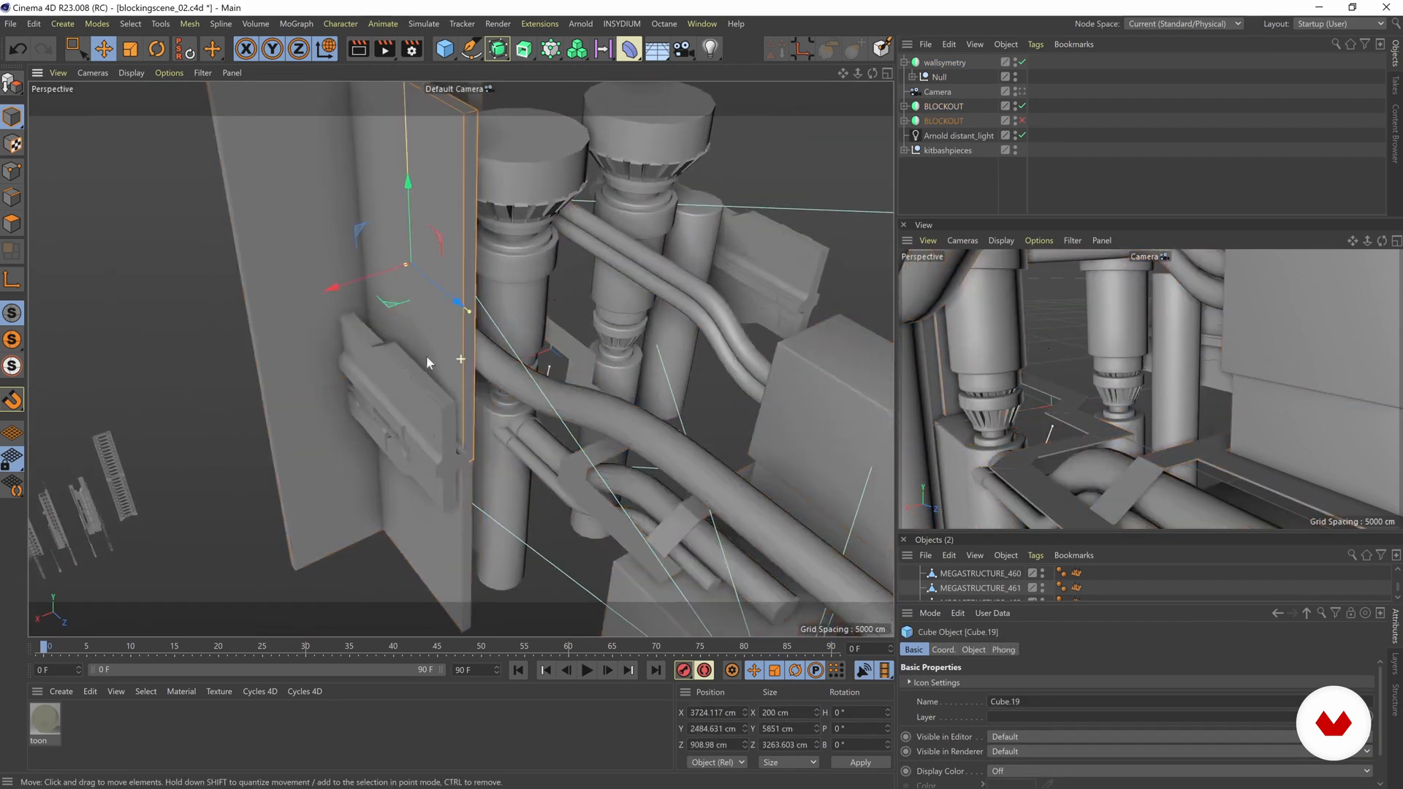
alt+drag(426, 355, 432, 155)
shift+click(458, 503)
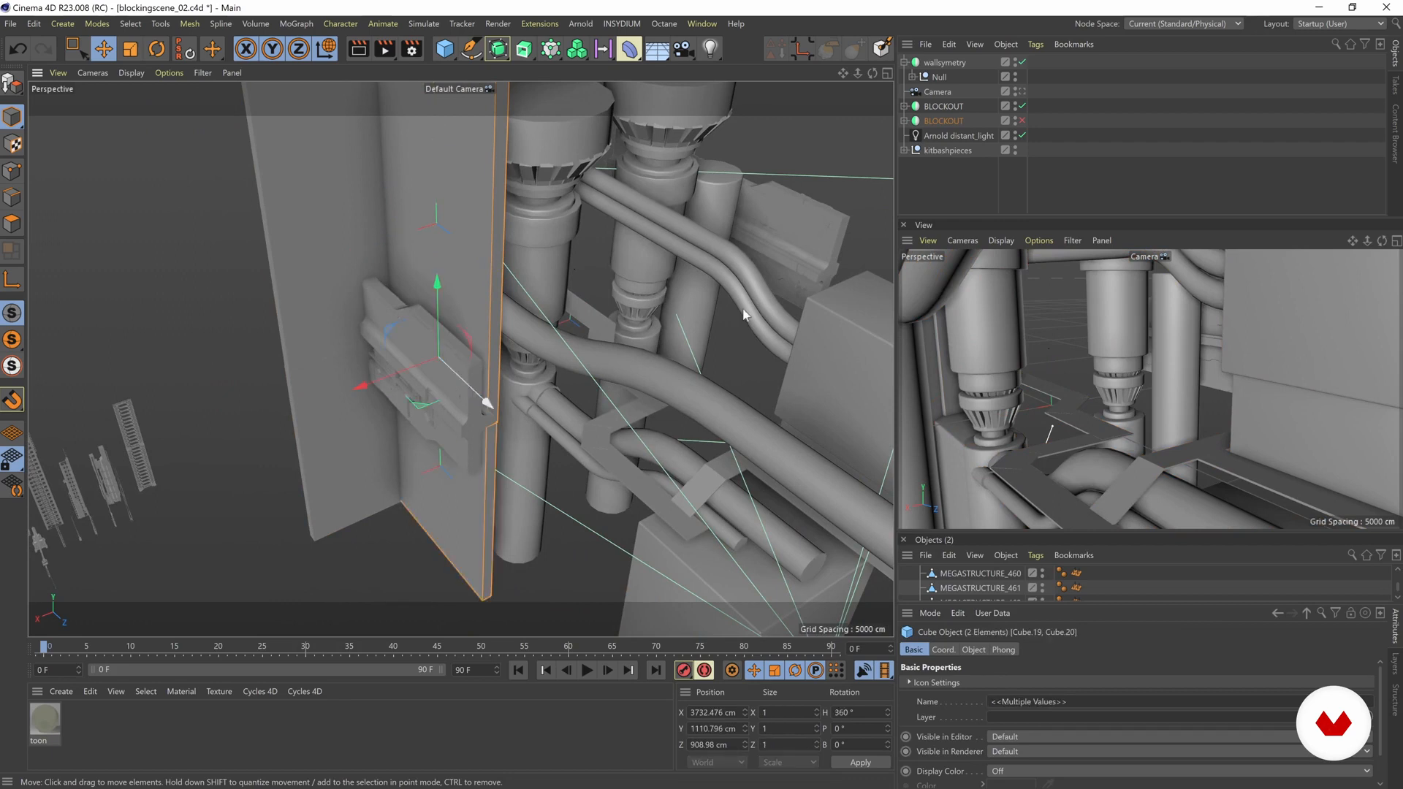
click(912, 136)
scroll(920, 143, down, 3)
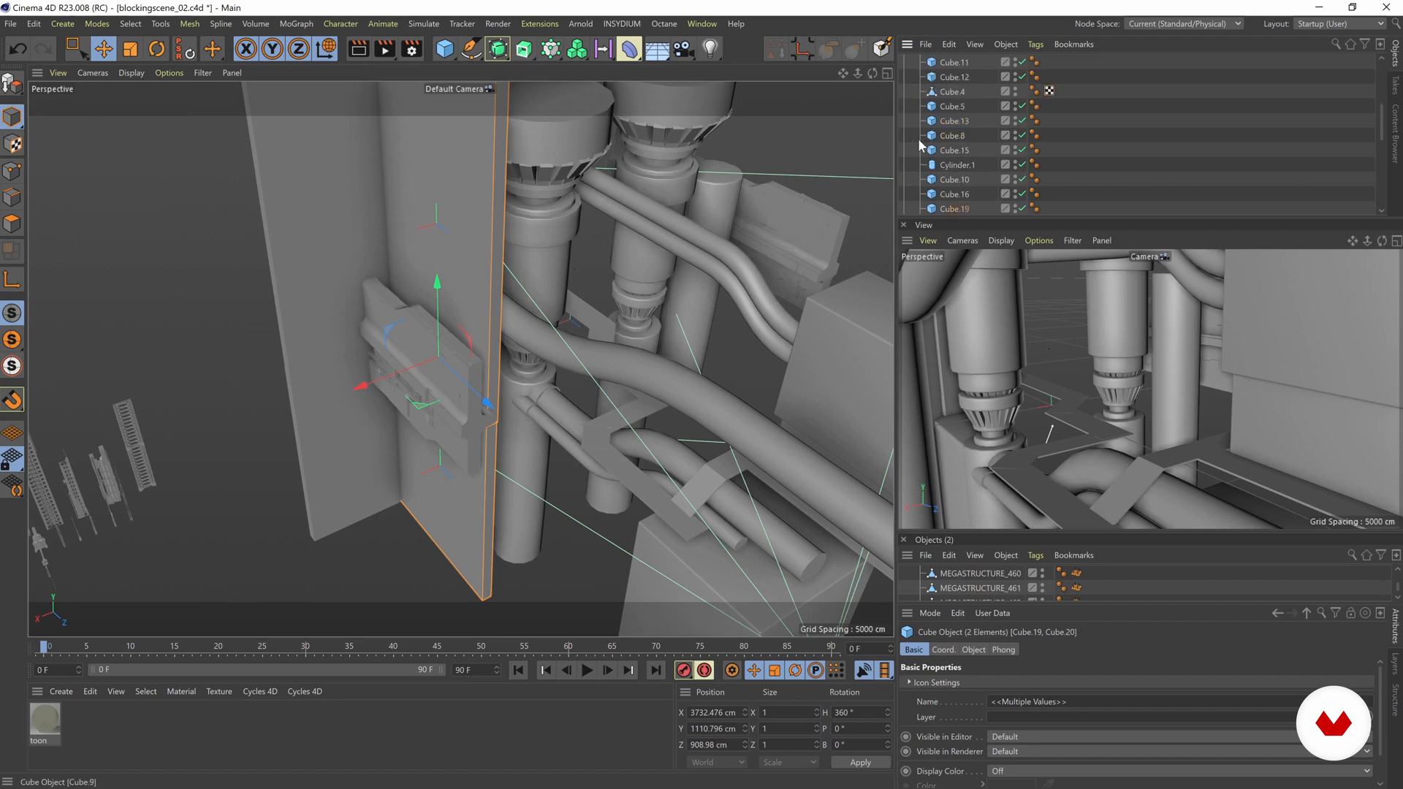
scroll(944, 140, up, 3)
key(Delete)
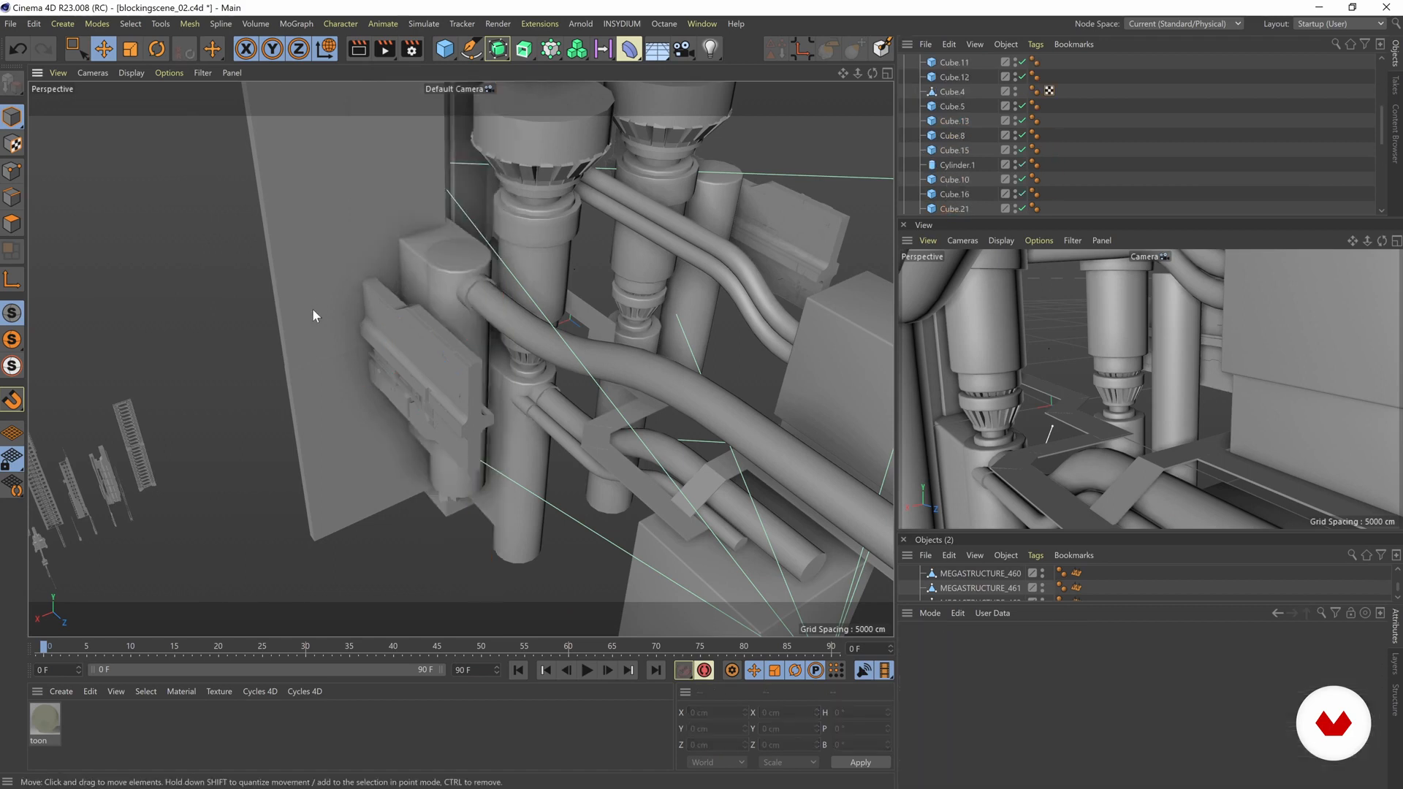
Step: Re-enable the lower BLOCKOUT Symmetry object and collapse its hierarchy
scroll(441, 295, up, 3)
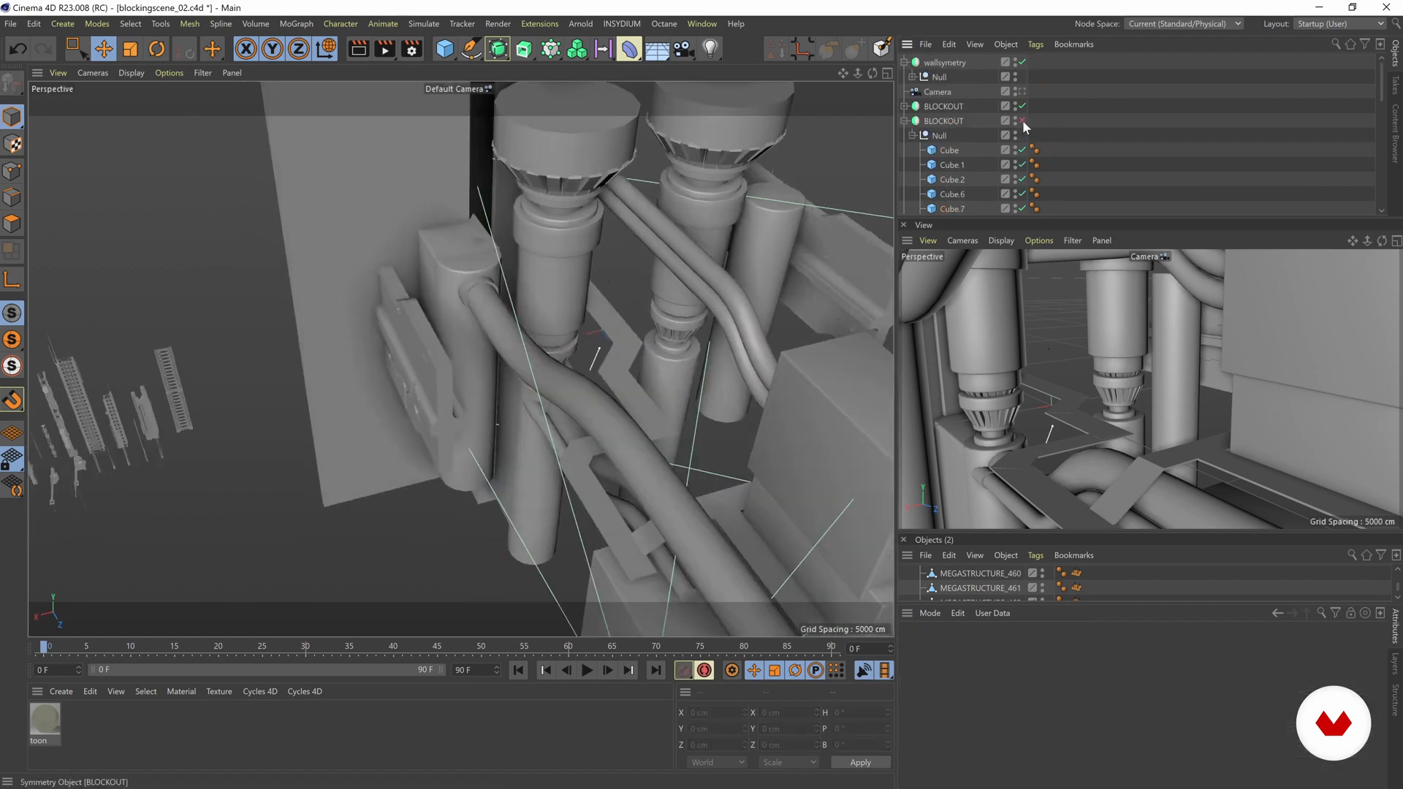
click(1022, 121)
click(905, 121)
Step: Group MEGASTRUCTURE_460 and MEGASTRUCTURE_461 into a nested Null inside the wallsymetry object's Null
alt+drag(344, 335, 270, 340)
click(377, 388)
click(913, 77)
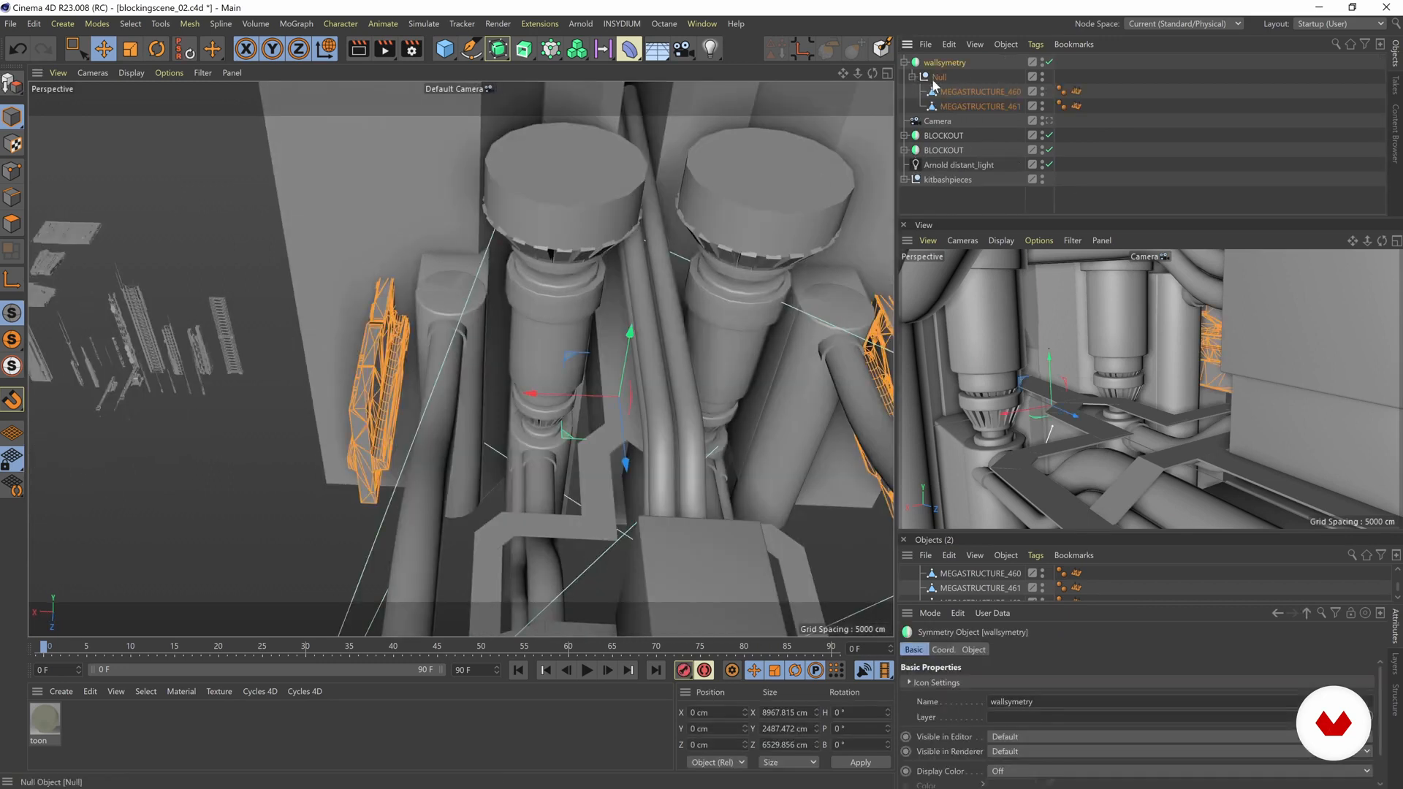
click(956, 93)
shift+click(959, 107)
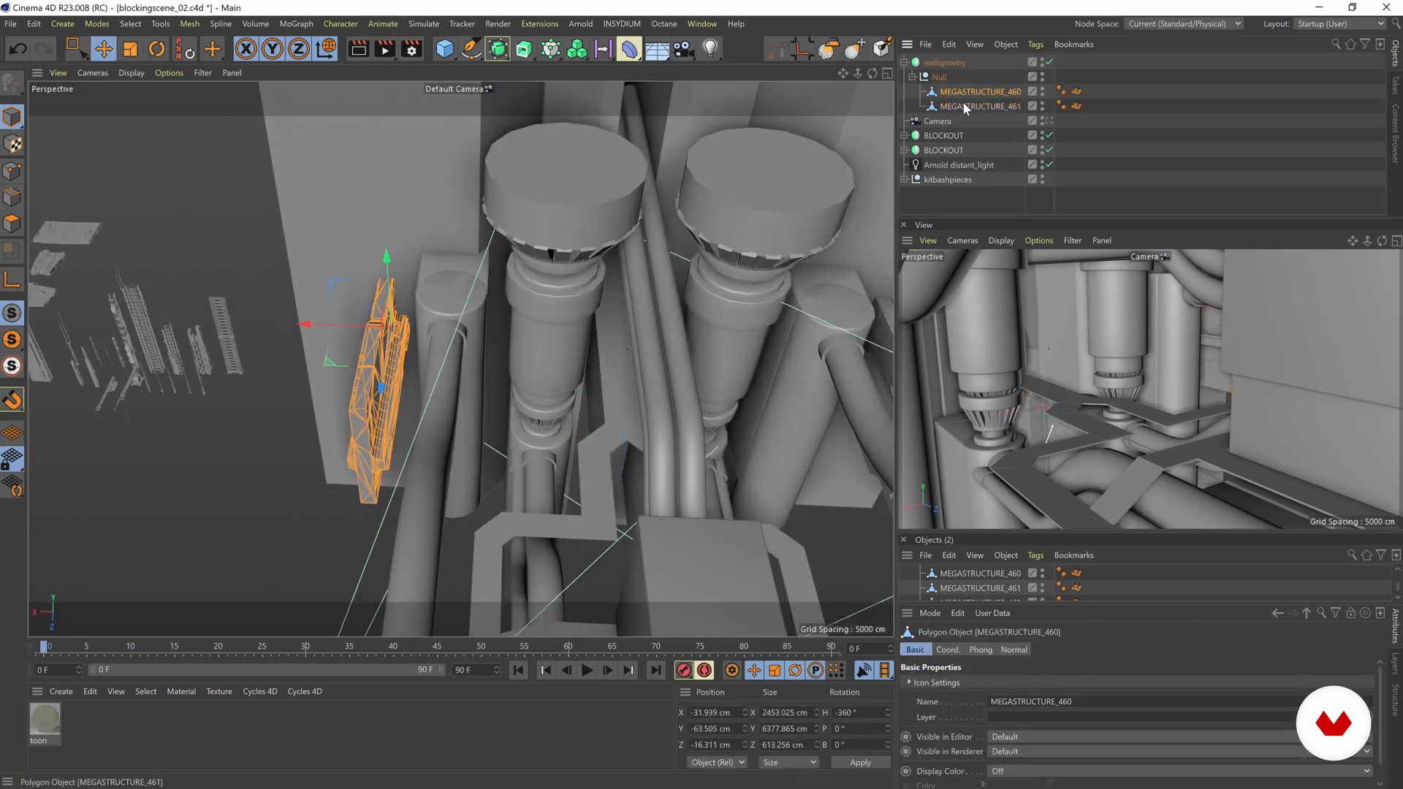
key(alt+g)
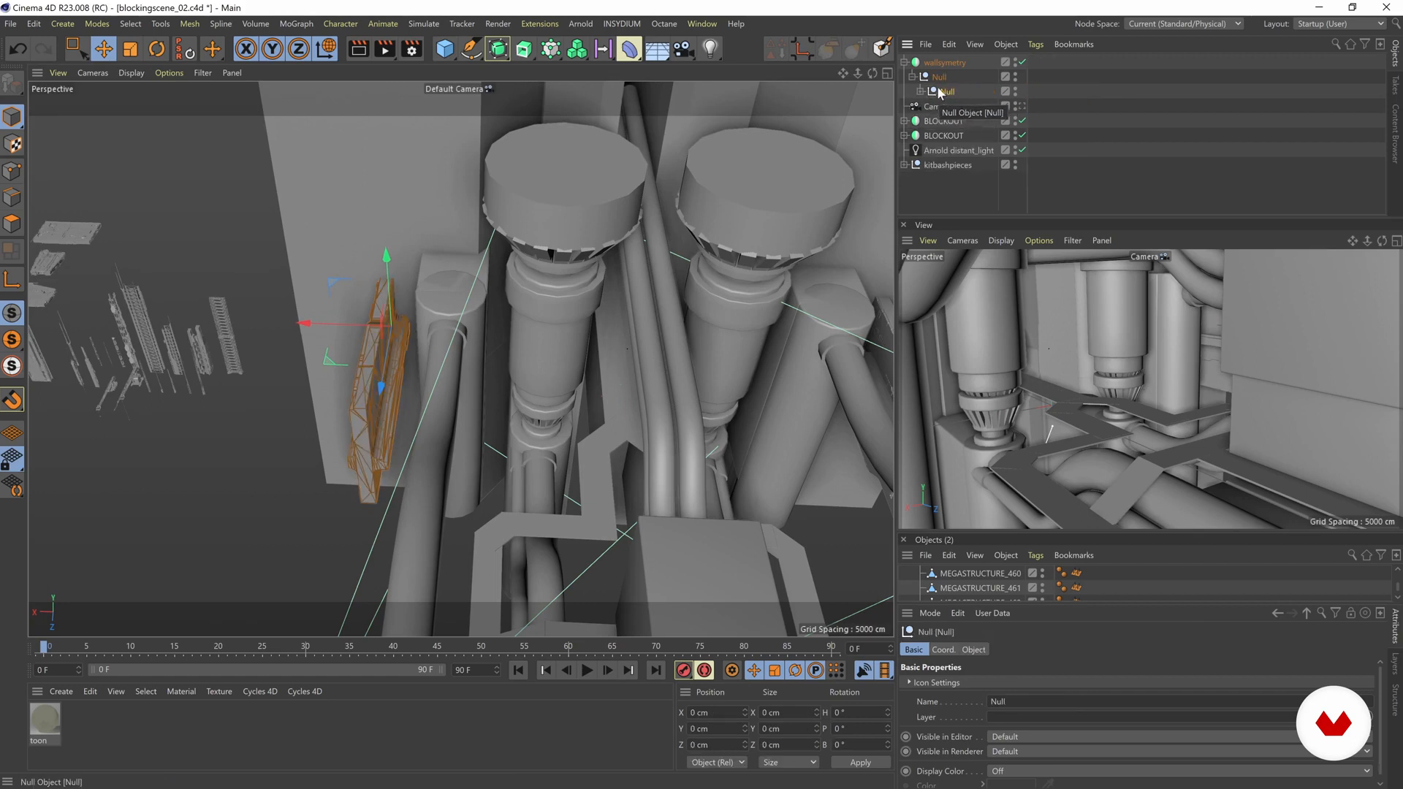
Step: Move the nested Null to Y about -1869 cm and rotate it to a 180° heading
alt+drag(383, 386, 516, 359)
alt+drag(408, 397, 521, 401)
key(r)
alt+drag(508, 309, 441, 376)
key(e)
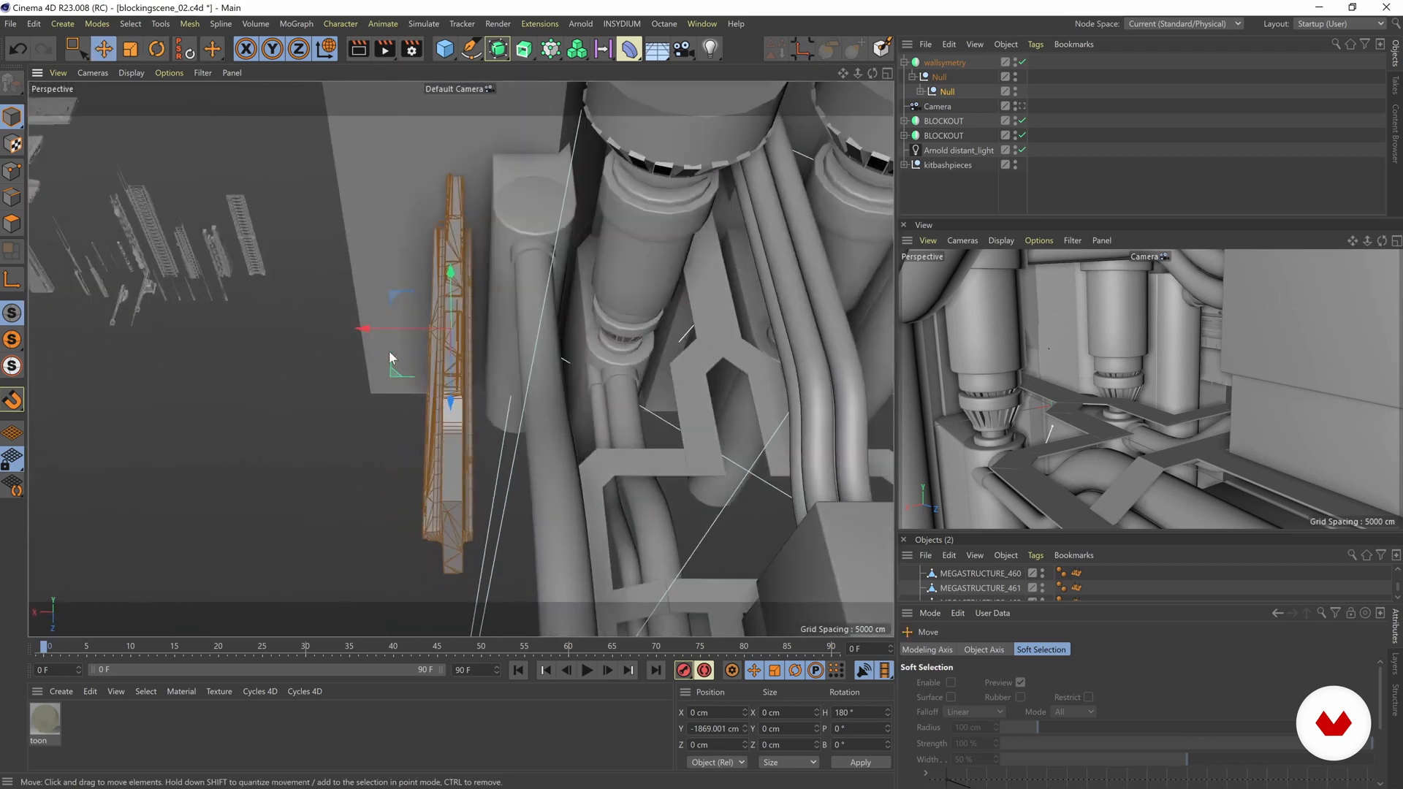
Step: Reposition the nested Null beside the side wall and scale its pieces up
alt+drag(389, 397, 409, 352)
mouse_move(347, 287)
mouse_down()
mouse_move(386, 292)
mouse_move(366, 290)
mouse_up()
alt+drag(366, 290, 431, 441)
alt+drag(905, 453, 370, 308)
key(t)
alt+drag(361, 289, 800, 427)
drag(366, 333, 362, 443)
Step: Move the nested Null to X about 161 cm and Z about 259 cm along the side wall
key(e)
mouse_move(457, 329)
mouse_down()
mouse_move(454, 354)
mouse_move(467, 348)
mouse_up()
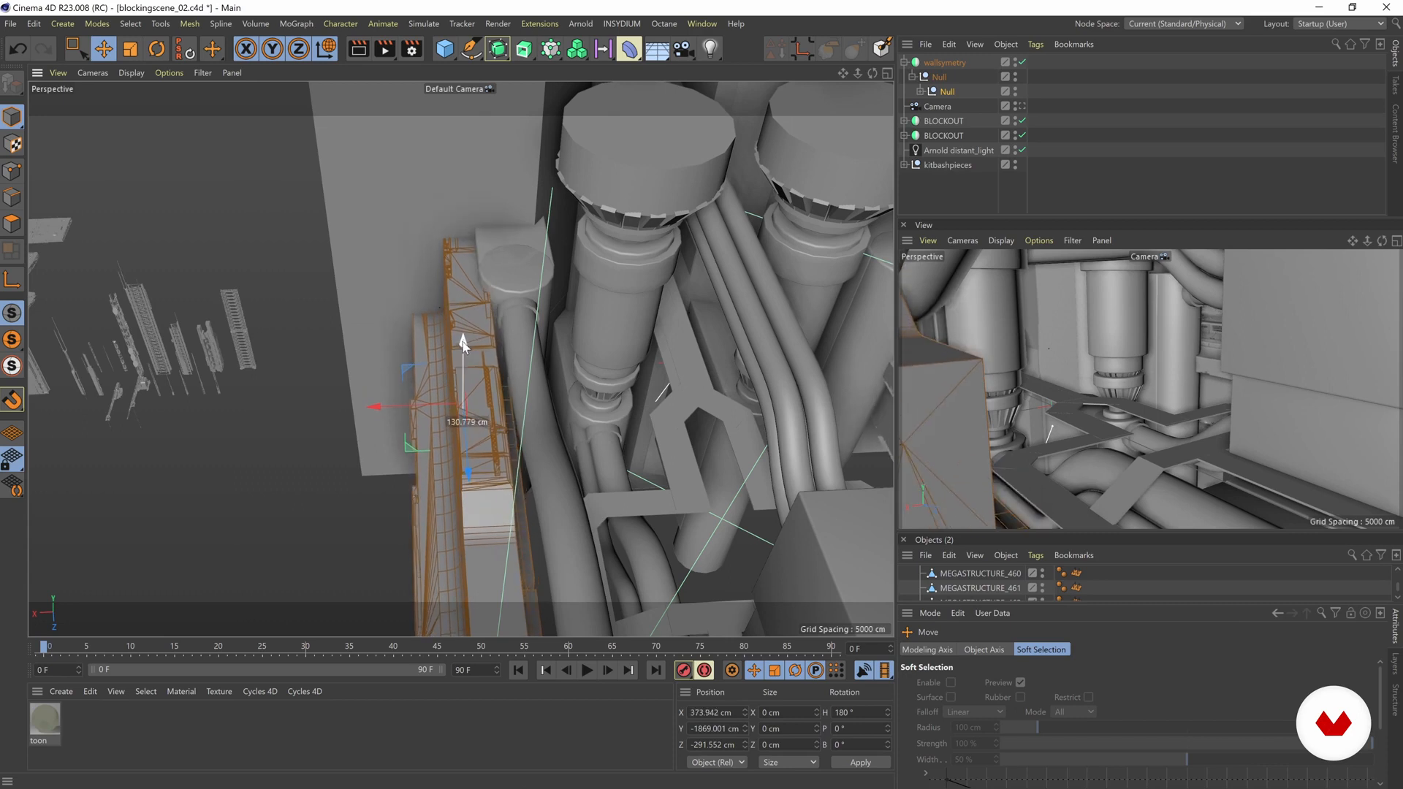
drag(373, 414, 339, 411)
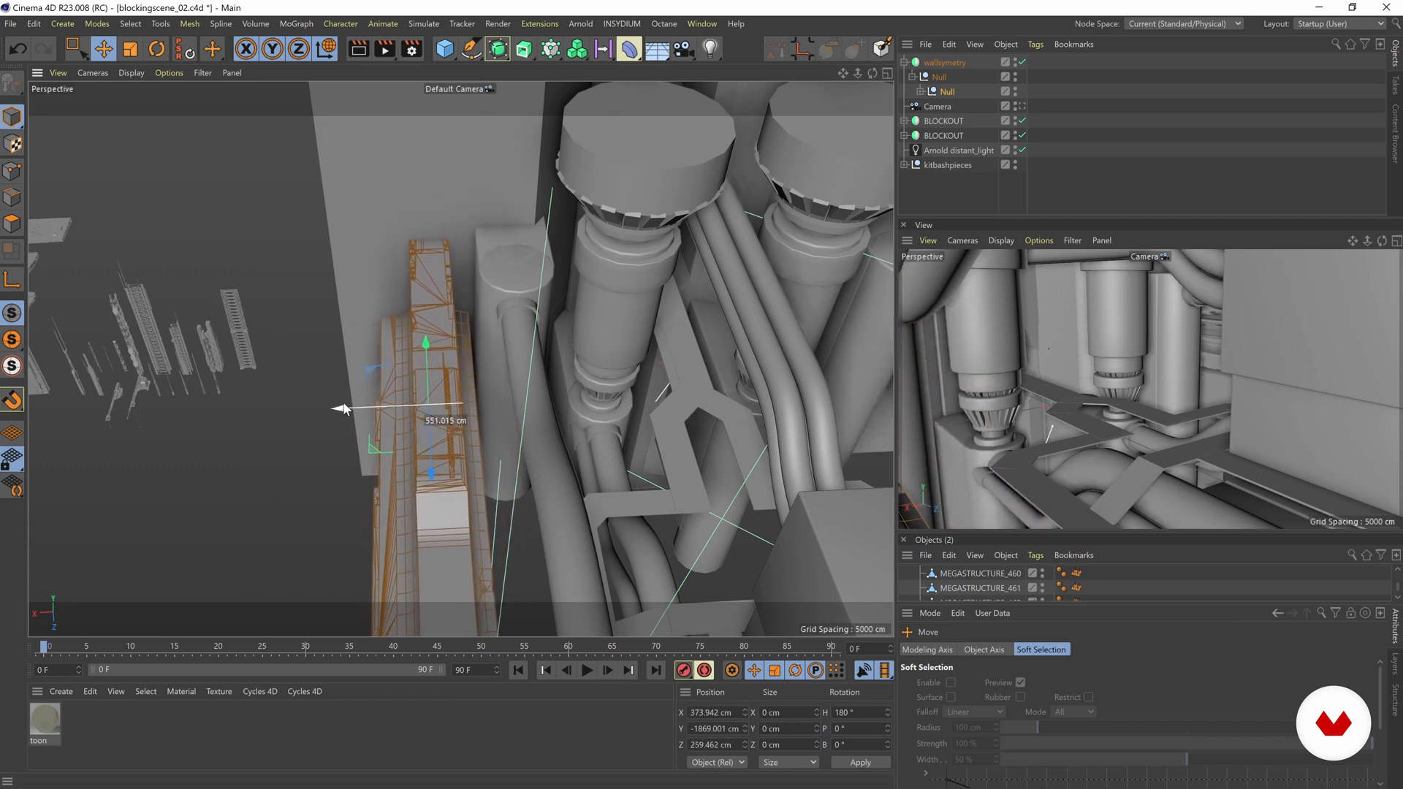
drag(427, 340, 423, 333)
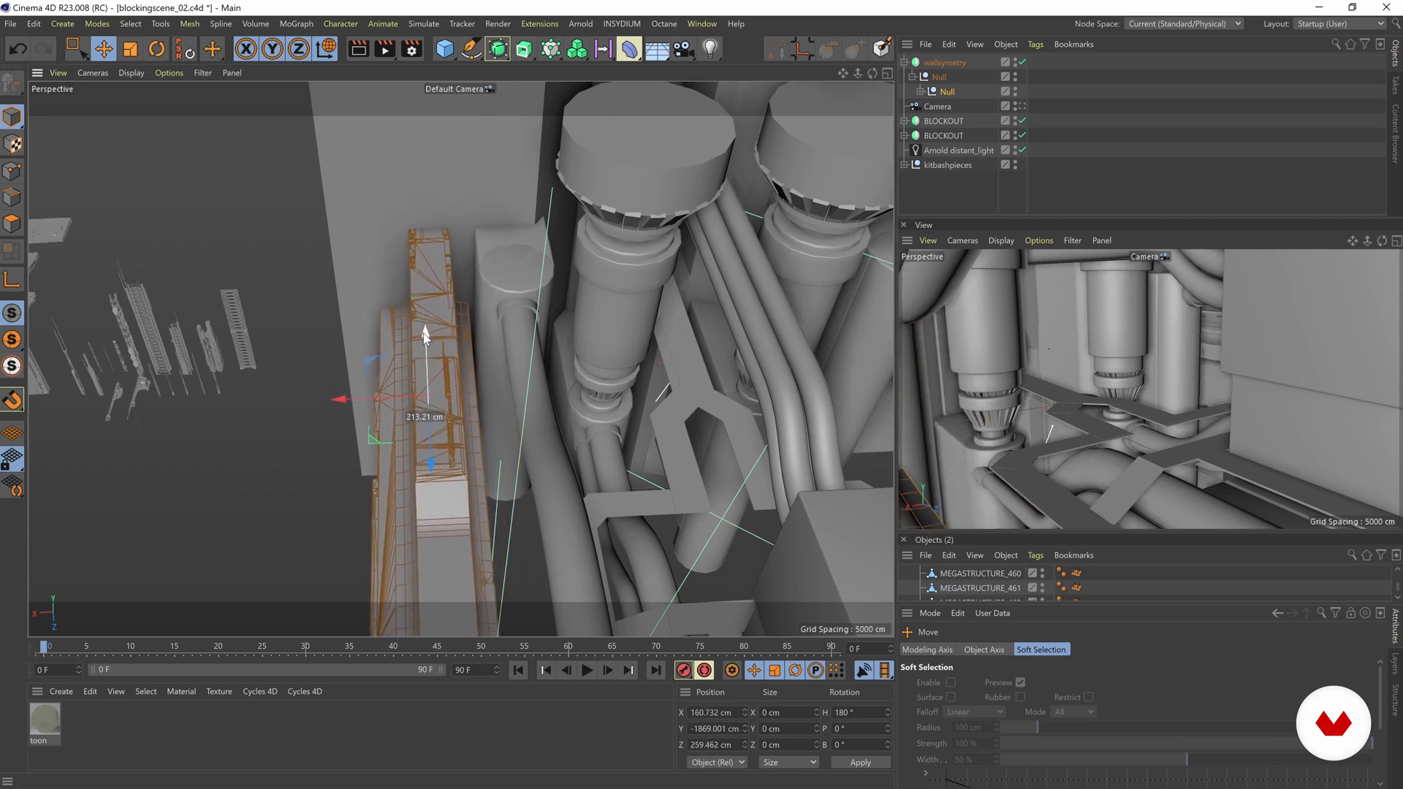
alt+middle_drag(424, 333, 425, 323)
alt+drag(427, 331, 495, 470)
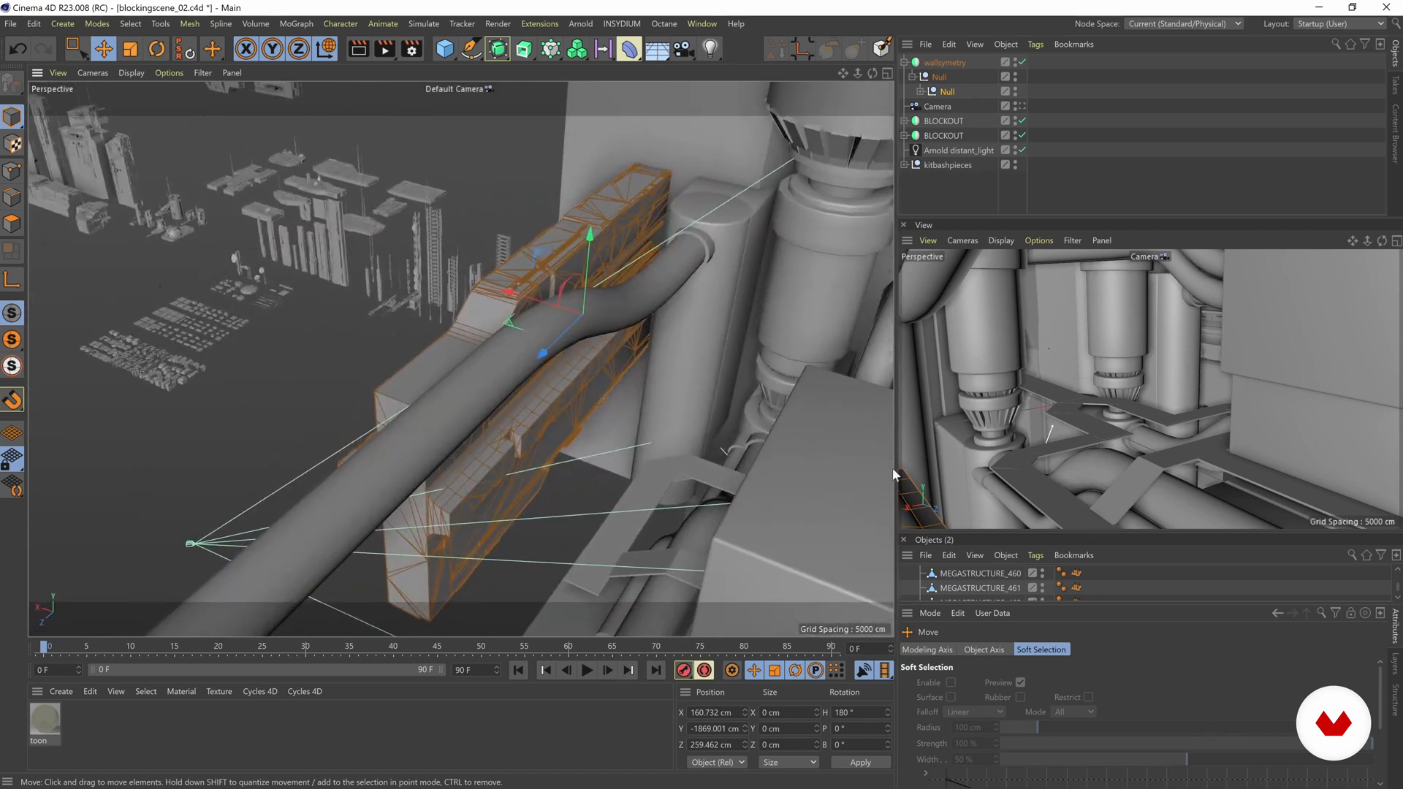
Step: Move the nested Null to X about 681 cm and Y about 15 cm
alt+drag(259, 340, 803, 279)
key(e)
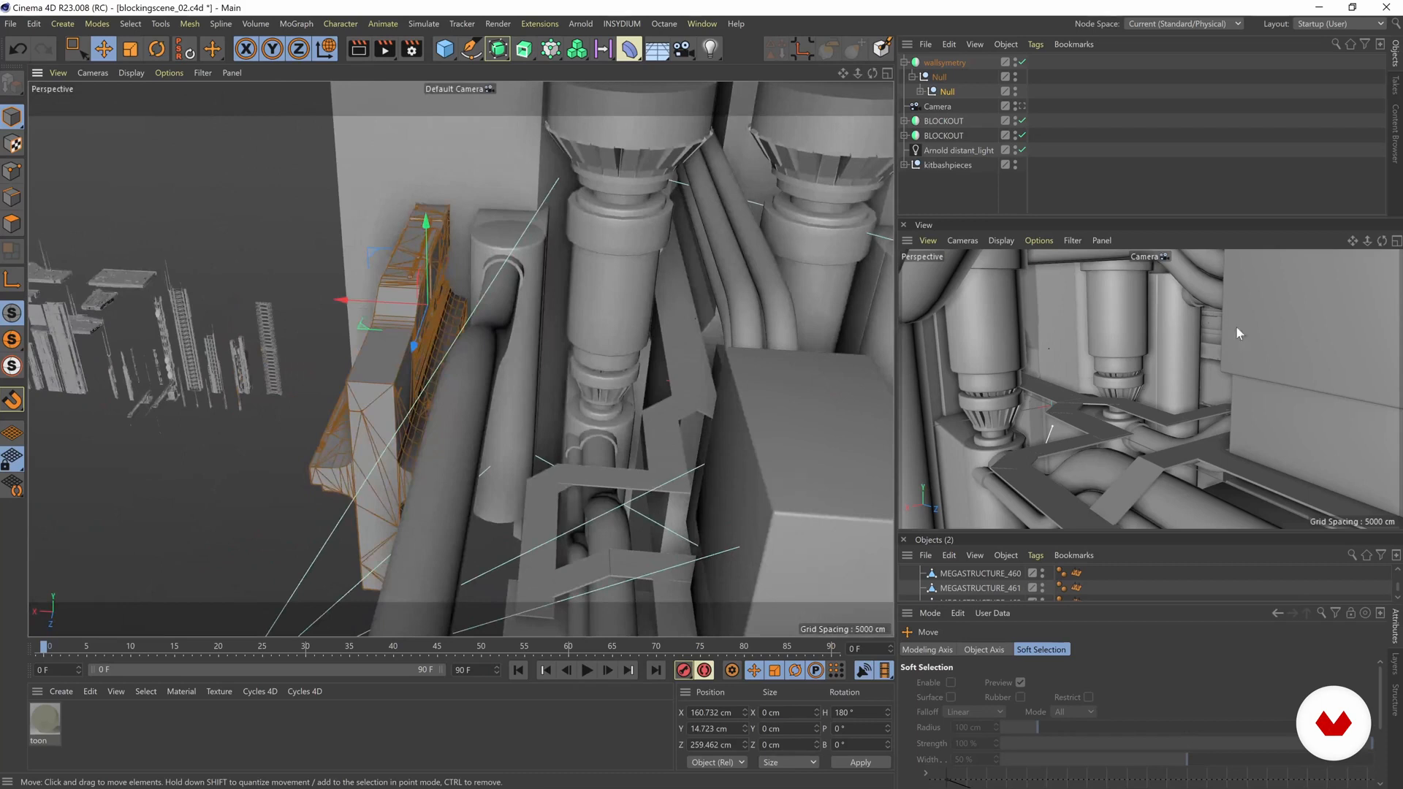
drag(439, 238, 564, 301)
alt+middle_drag(564, 300, 423, 349)
Step: Pick the tall panel MEGASTRUCTURE_3 from the kitbash library and copy it into the wallsymetry object's Null
alt+right_drag(420, 335, 565, 335)
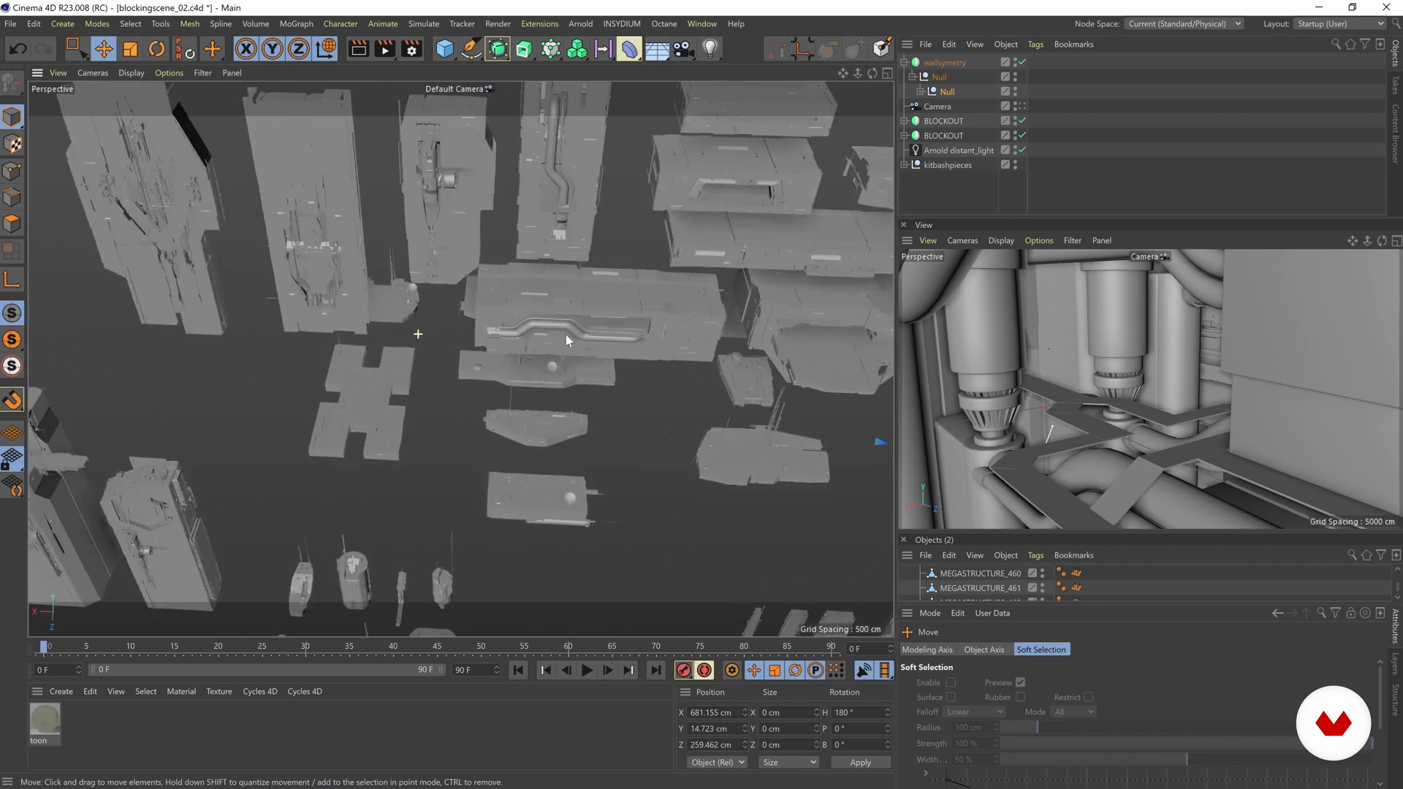
alt+middle_drag(566, 335, 568, 323)
alt+drag(568, 323, 539, 285)
alt+right_drag(539, 285, 500, 411)
alt+middle_drag(500, 411, 291, 176)
alt+right_drag(621, 422, 793, 418)
alt+middle_drag(401, 476, 282, 401)
mouse_move(488, 402)
alt+mouse_down()
mouse_move(615, 406)
mouse_move(115, 345)
mouse_move(483, 384)
alt+mouse_up()
click(523, 331)
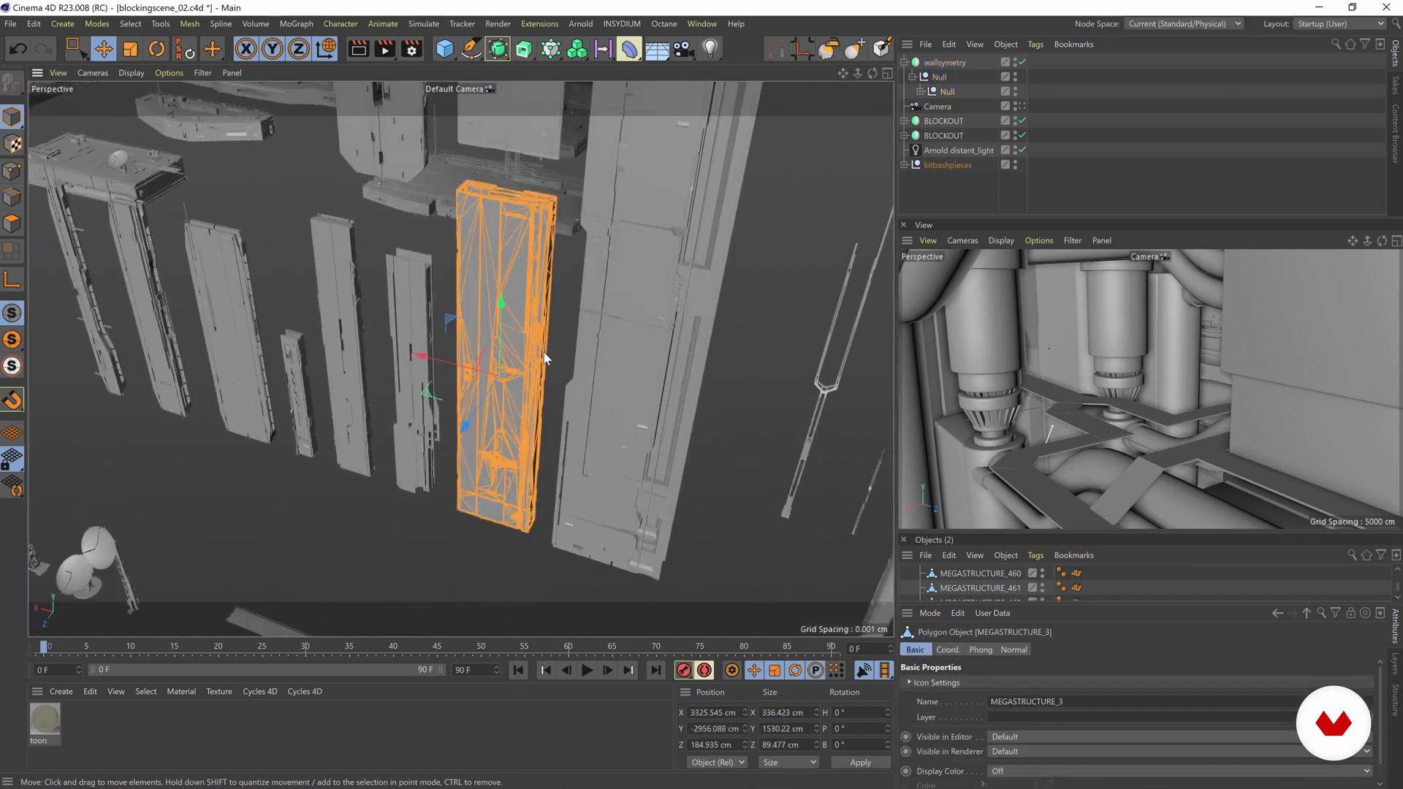
scroll(545, 360, down, 5)
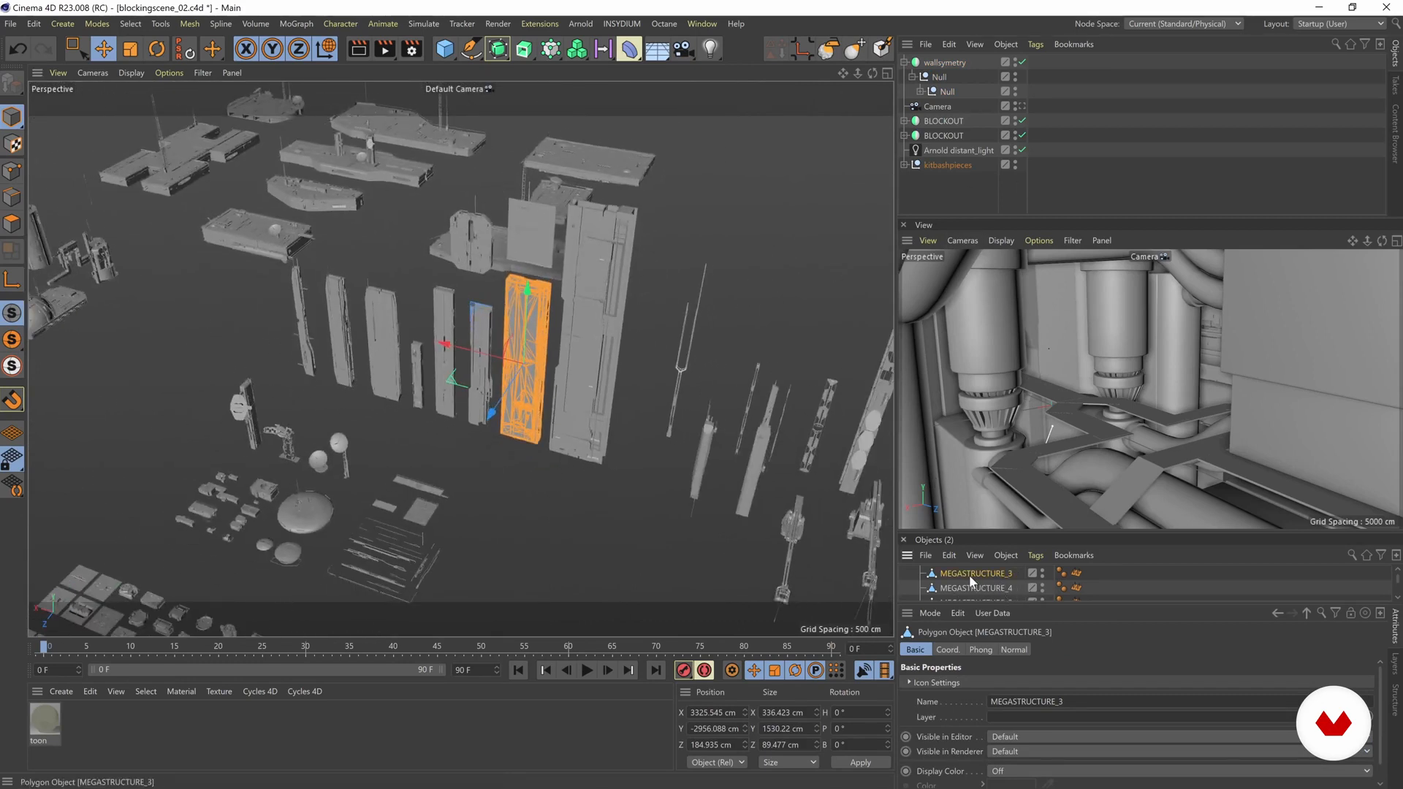
drag(970, 576, 955, 88)
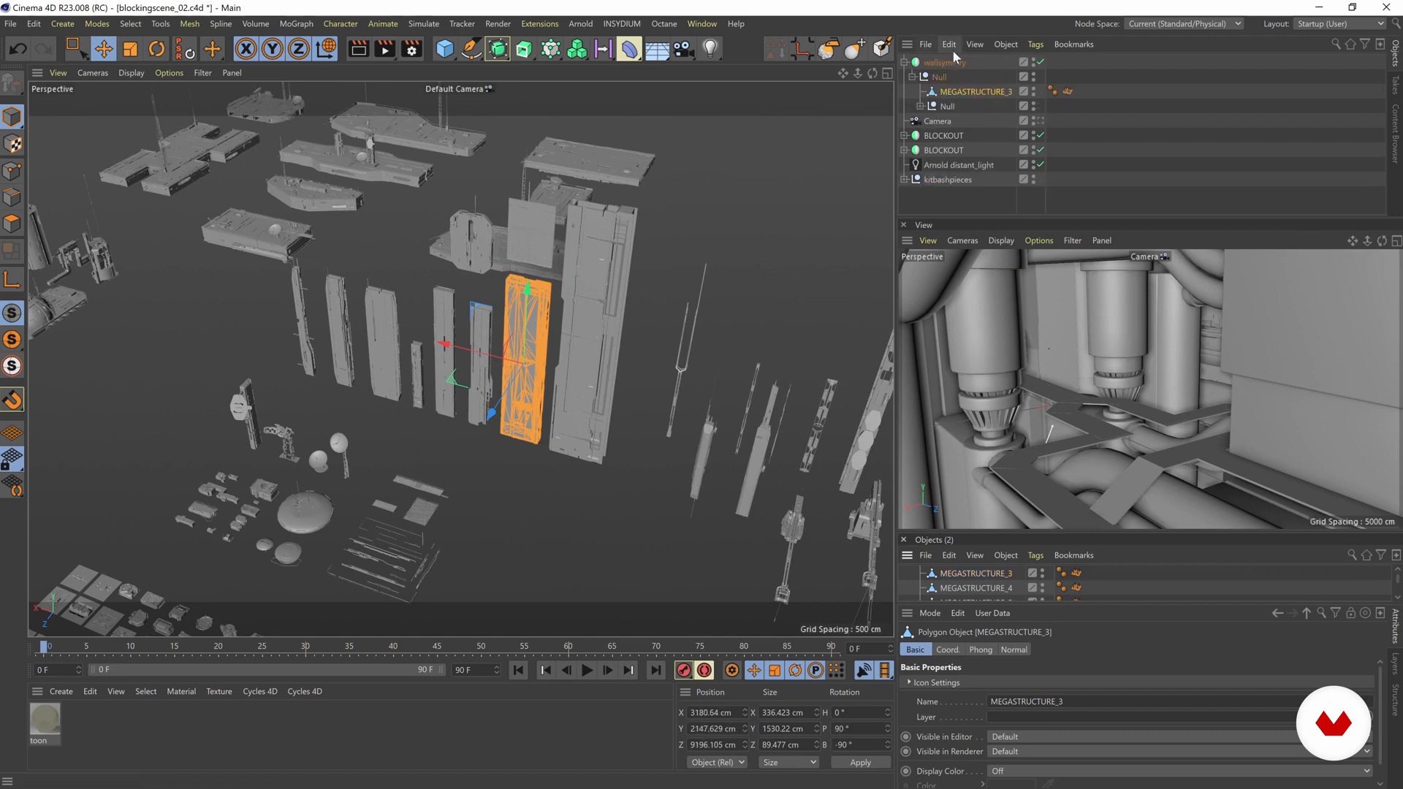
Step: Bring MEGASTRUCTURE_3 over to the structure's side wall, at X about -1573 cm
scroll(632, 371, down, 10)
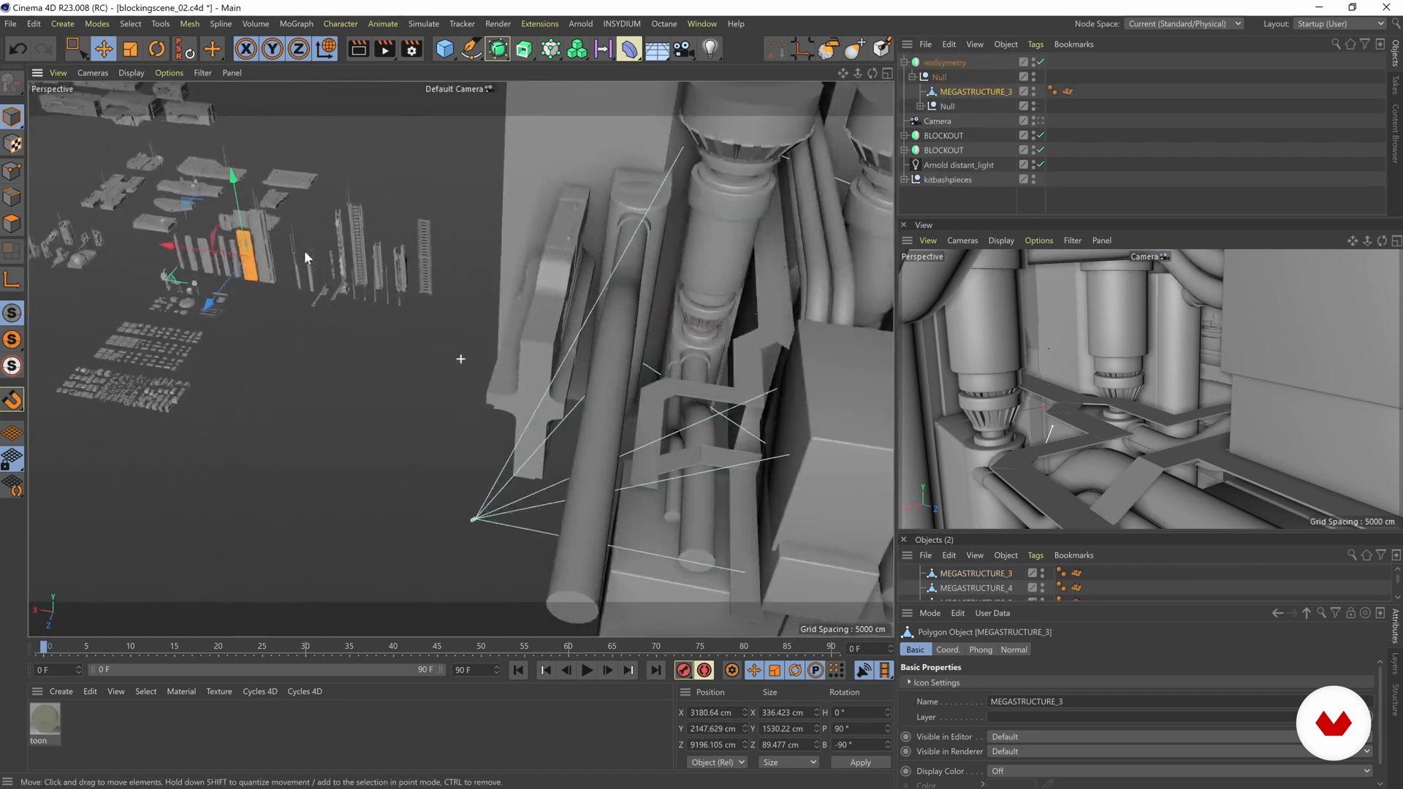
alt+drag(417, 295, 402, 269)
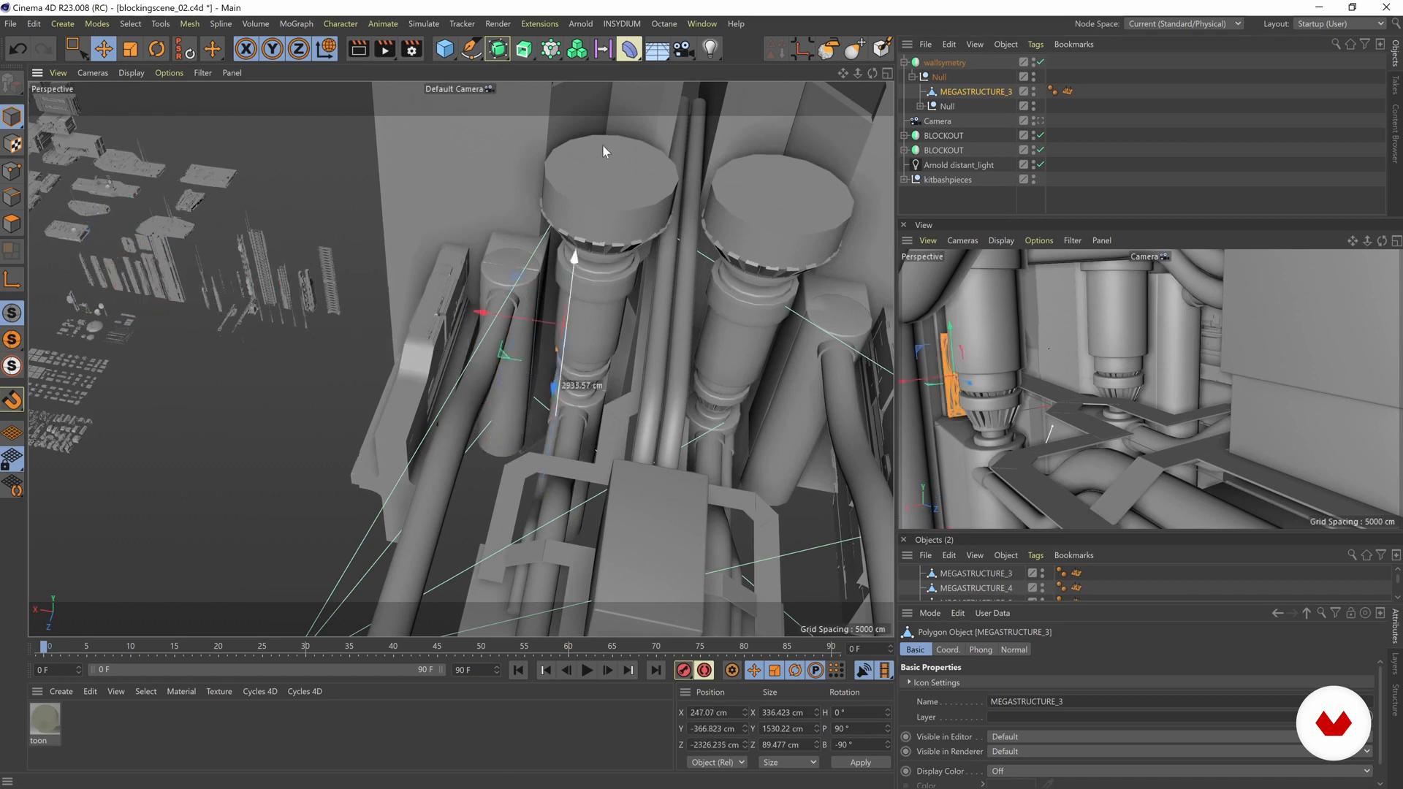
alt+drag(594, 170, 354, 311)
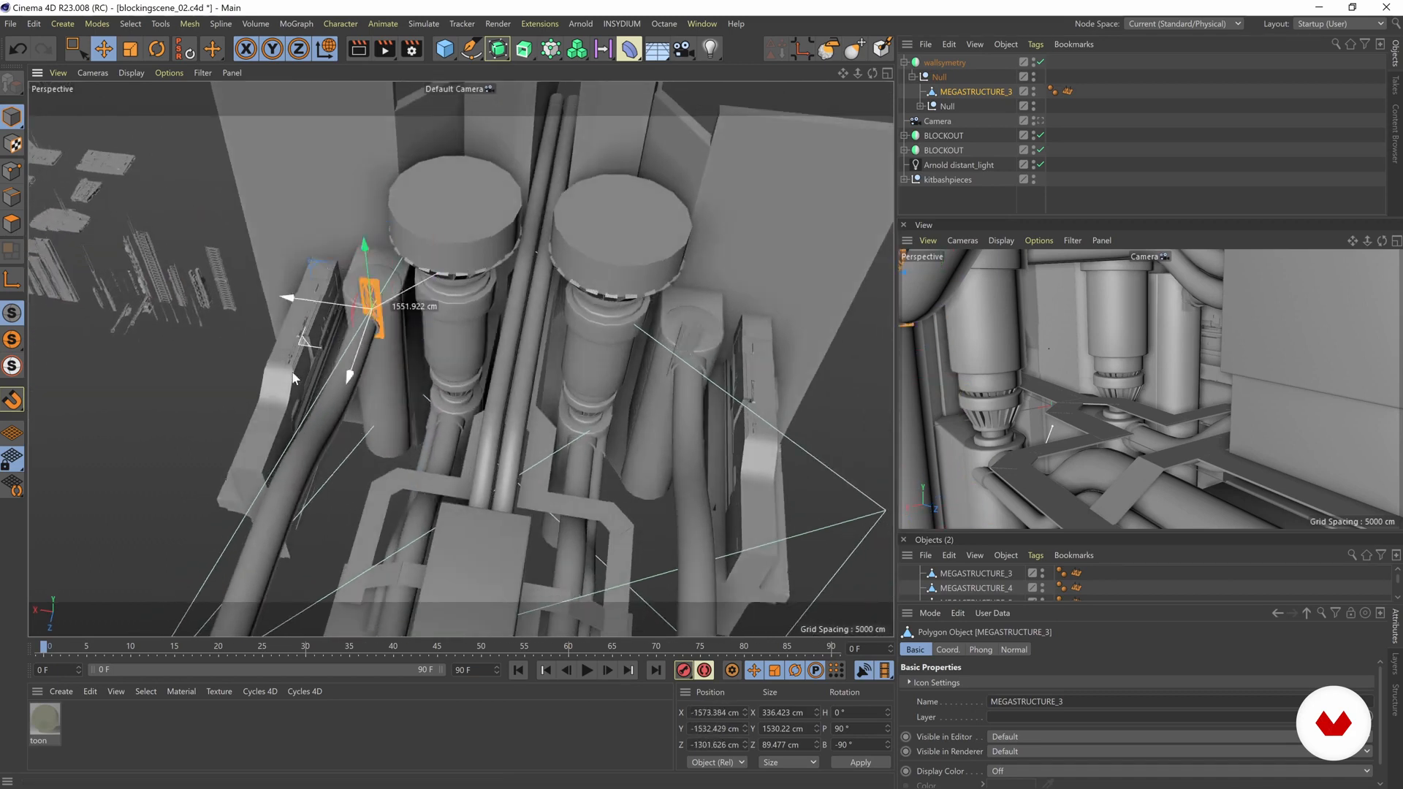
Step: Scale MEGASTRUCTURE_3 up to about 1522 × 6921 × 1217 cm
key(t)
drag(410, 385, 316, 505)
alt+drag(446, 334, 638, 304)
alt+drag(304, 232, 489, 335)
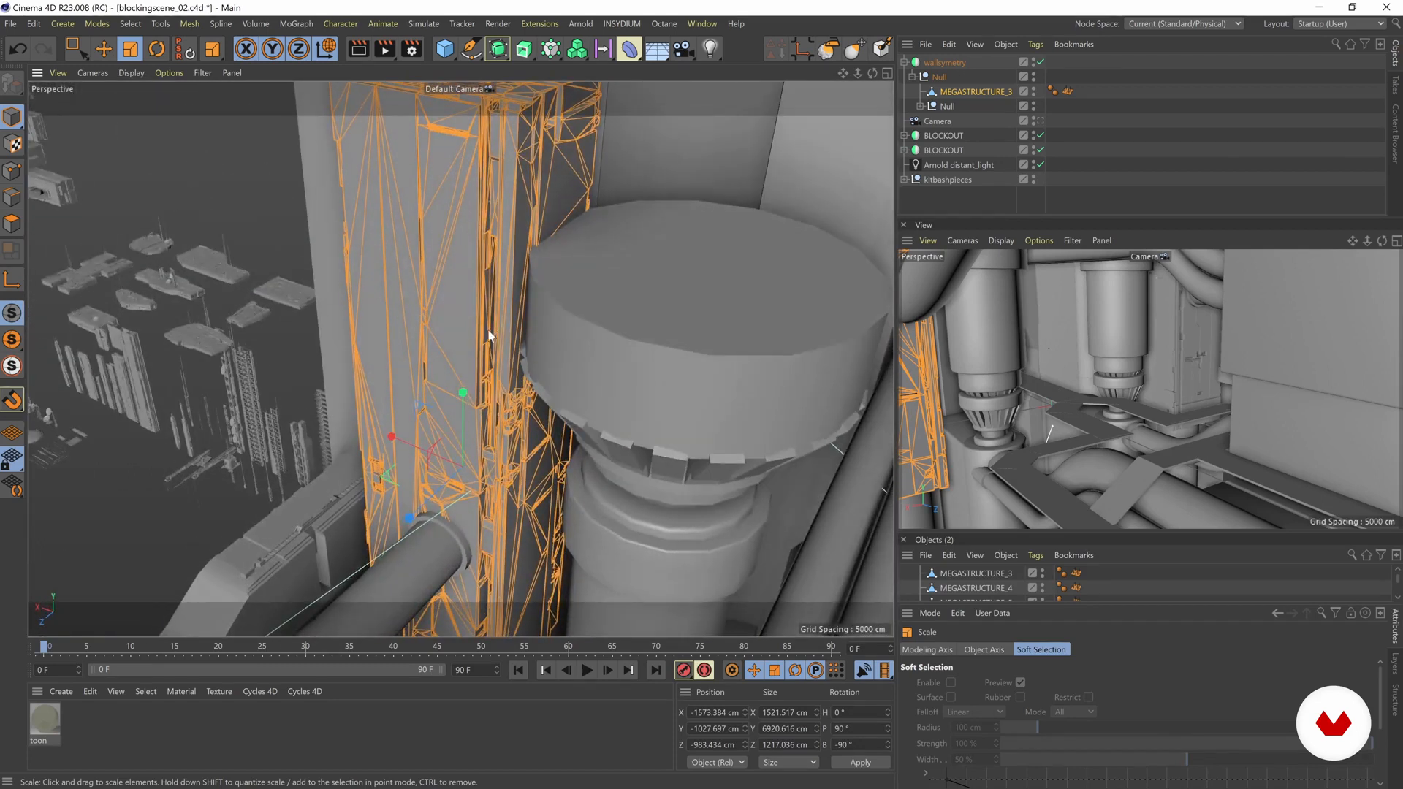
click(165, 468)
alt+drag(380, 440, 383, 348)
click(431, 376)
Step: Rotate MEGASTRUCTURE_3 to 0° heading, 35° pitch and 0° bank
click(948, 93)
alt+drag(466, 291, 360, 192)
key(r)
drag(309, 332, 601, 369)
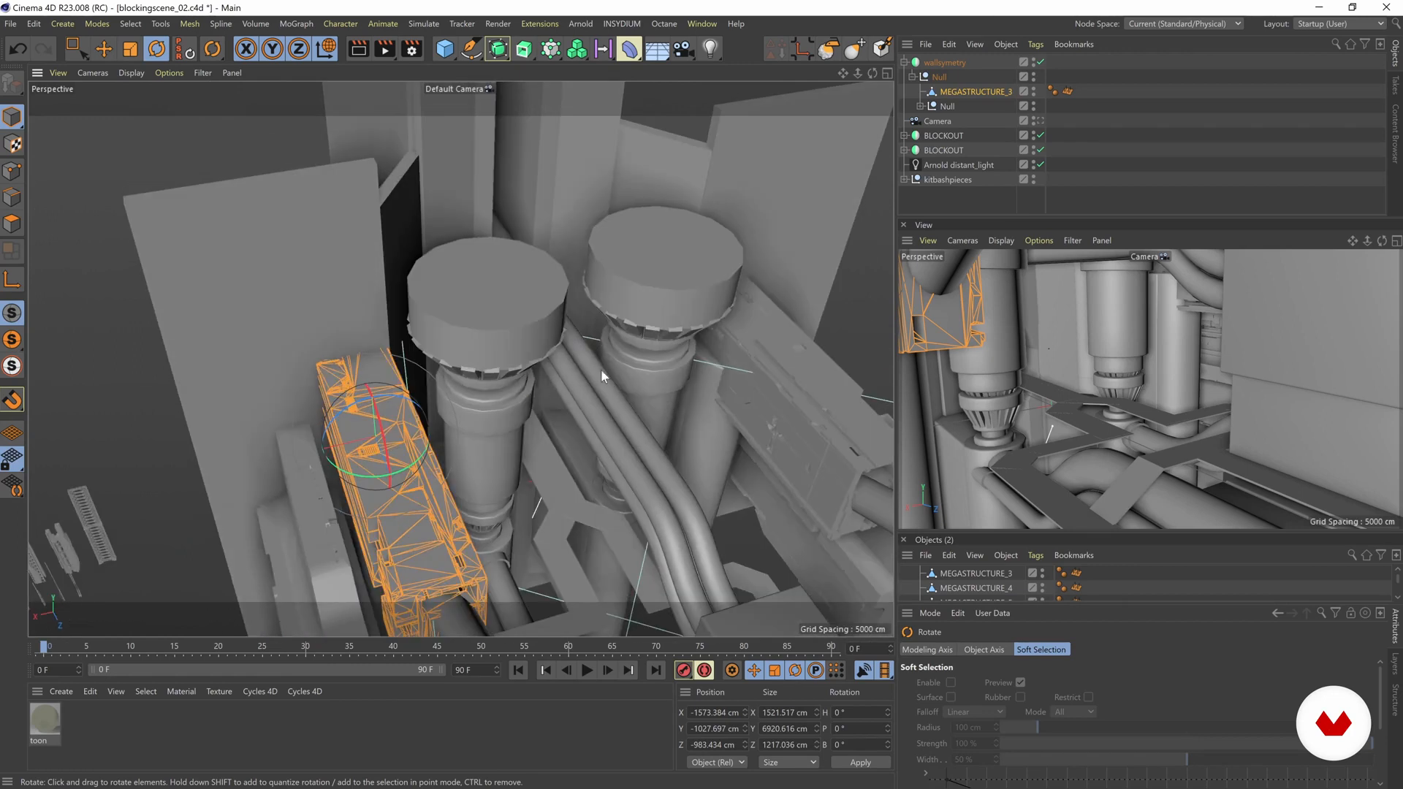
alt+drag(414, 404, 343, 466)
alt+drag(398, 366, 529, 269)
Step: Move MEGASTRUCTURE_3 behind the large cylinder, to X about 1145 cm, Y about 2068 cm and Z about -2461 cm
key(e)
mouse_move(519, 342)
mouse_down()
mouse_move(511, 325)
mouse_move(513, 343)
mouse_up()
key(w)
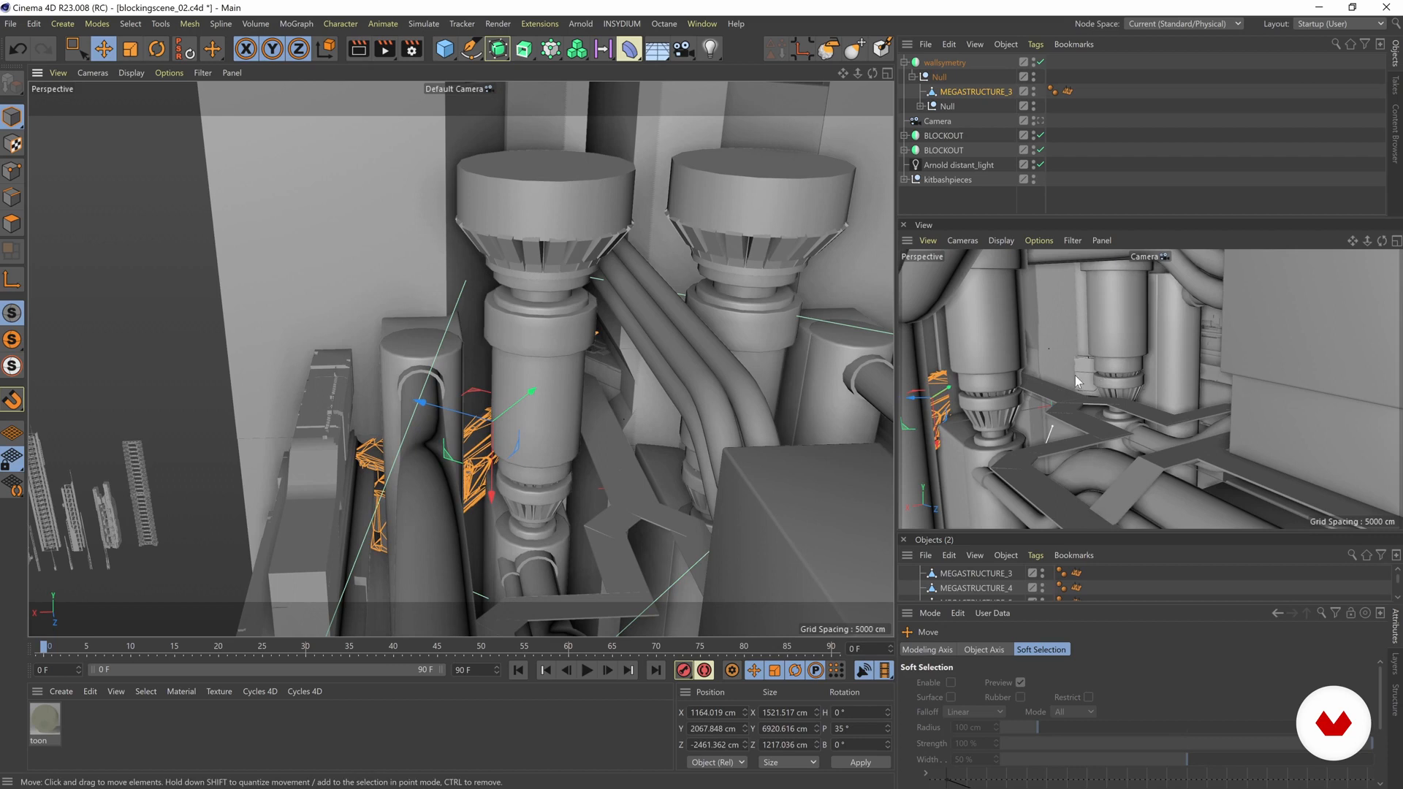
drag(485, 475, 534, 334)
Step: Shorten MEGASTRUCTURE_3 along its Y axis to about 2153 cm
scroll(516, 345, up, 3)
key(t)
key(w)
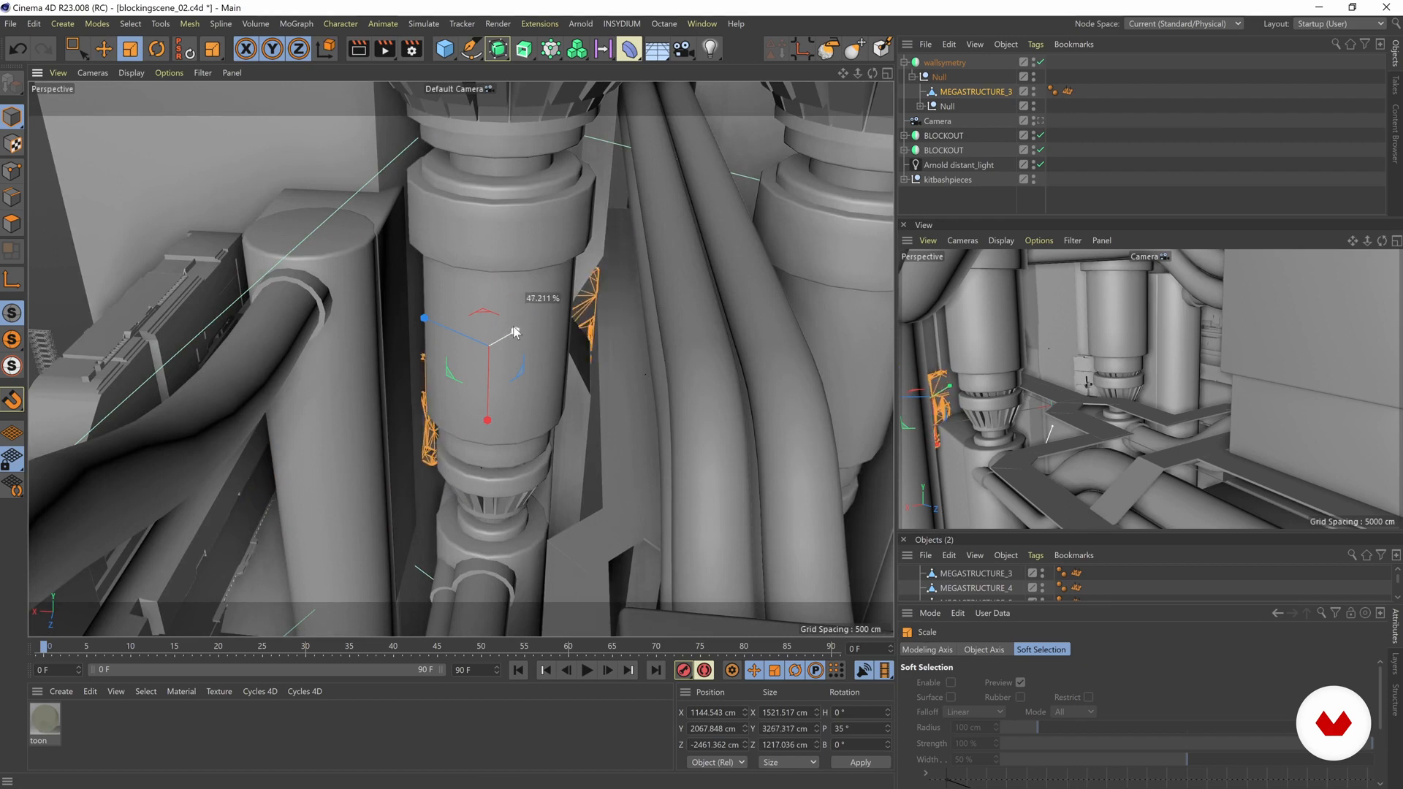
alt+drag(504, 358, 476, 373)
Step: Slide MEGASTRUCTURE_3 along its long axis to Y about 1867 cm and Z about -2321 cm
key(e)
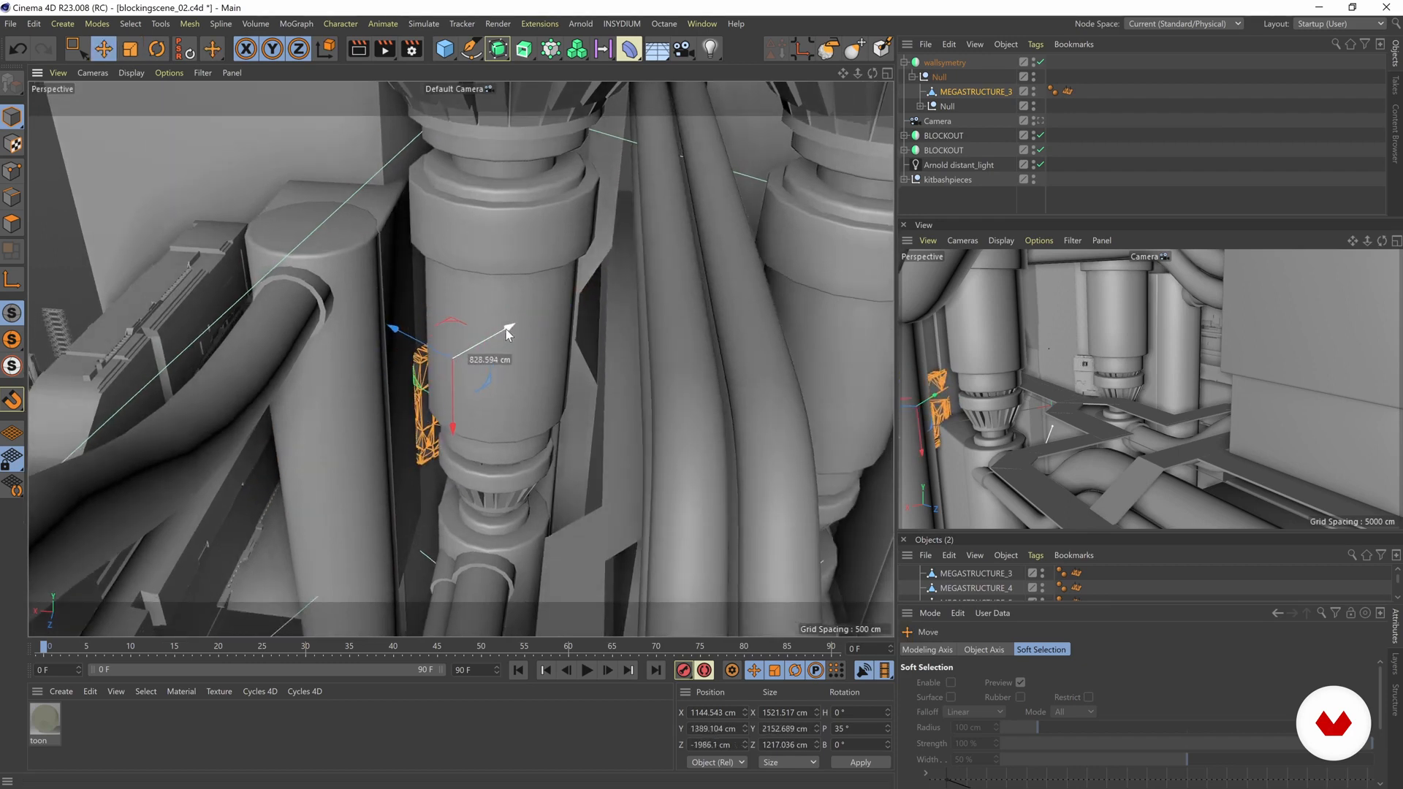
alt+drag(418, 341, 504, 302)
alt+drag(420, 393, 643, 292)
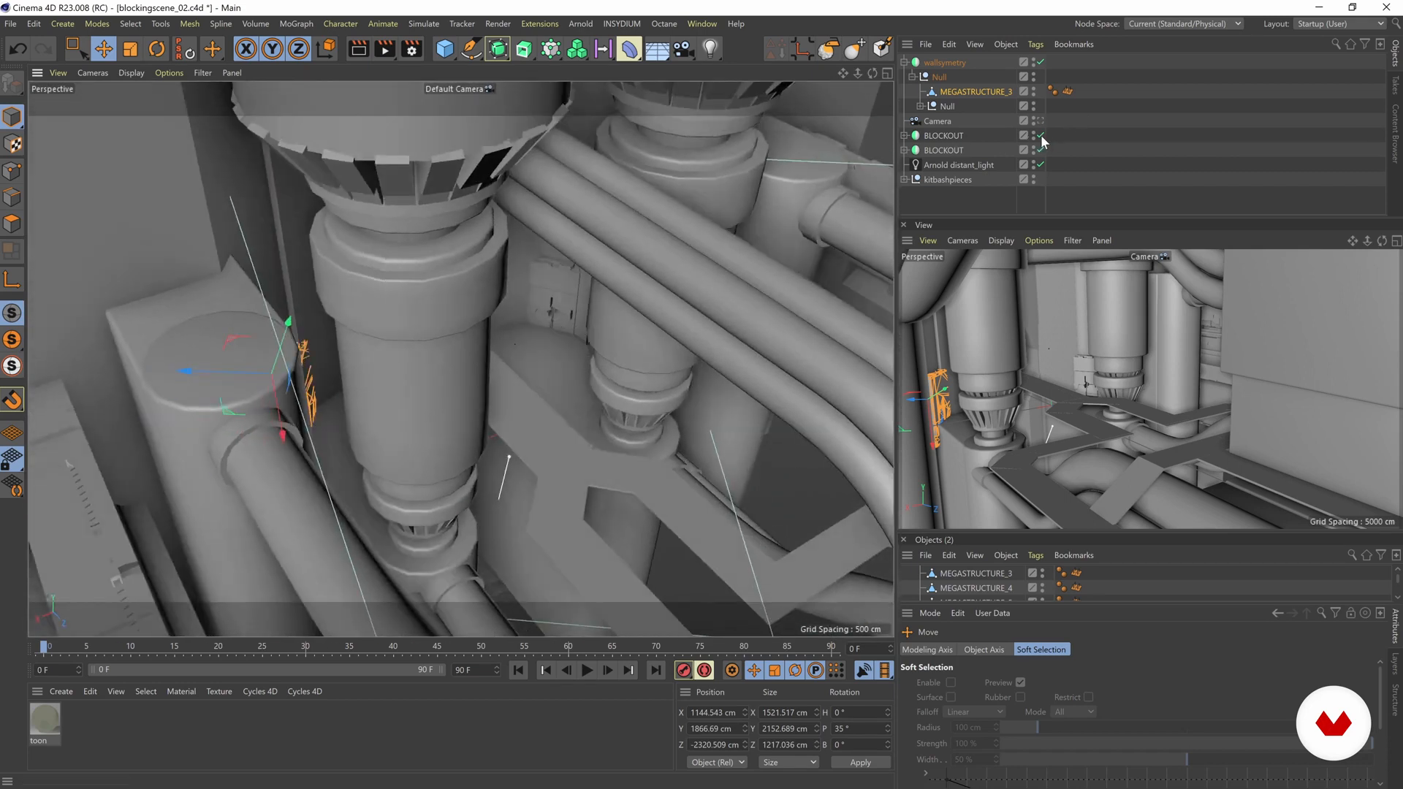
Step: Toggle the upper BLOCKOUT Symmetry object to identify its parts, and hide its large cylinders in the viewport
click(1040, 135)
click(1041, 135)
click(1041, 136)
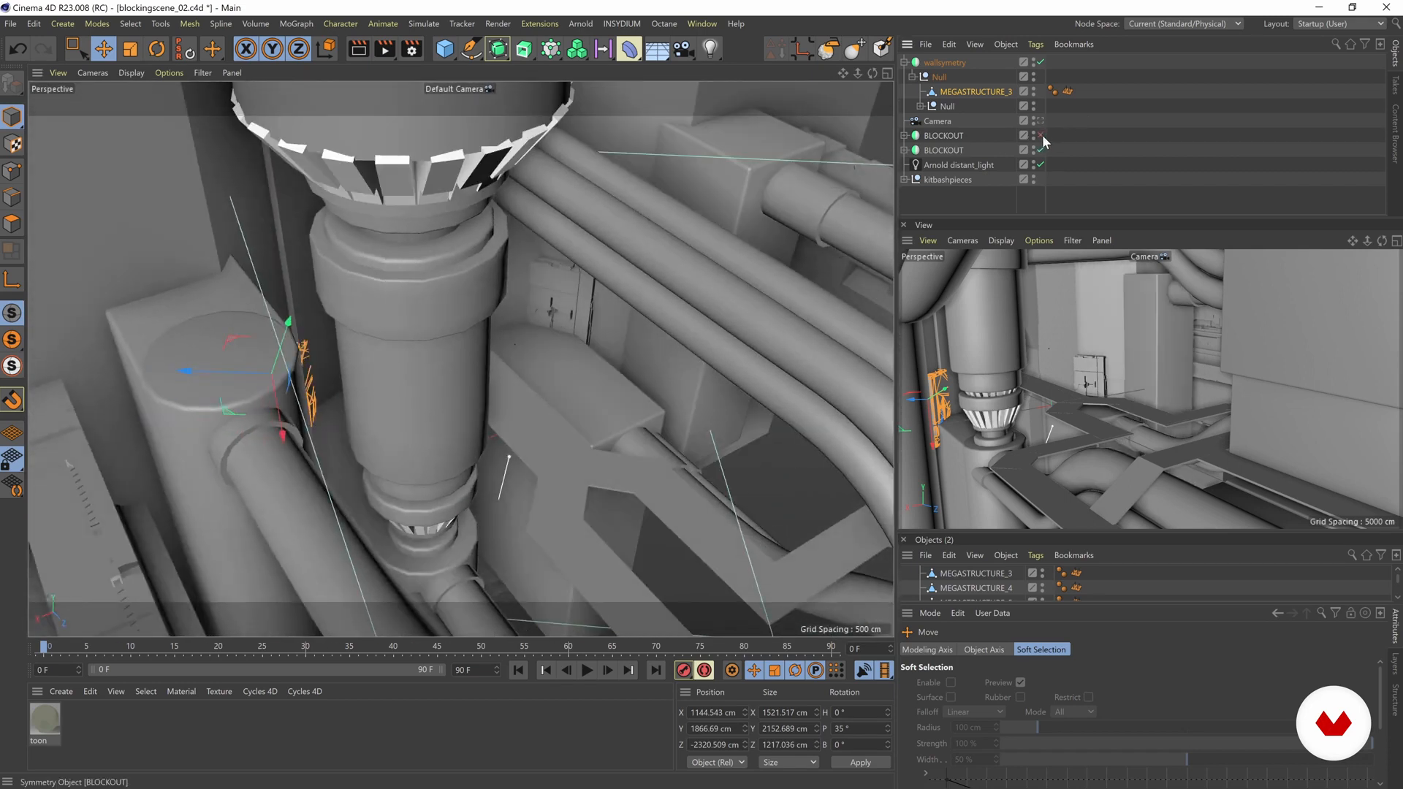
click(1040, 135)
click(1033, 134)
Step: Move MEGASTRUCTURE_3 against the exposed wall, to Y about 1291 cm and Z about -1918 cm
mouse_move(419, 385)
alt+mouse_down()
mouse_move(381, 388)
mouse_move(347, 355)
mouse_move(426, 329)
mouse_move(437, 309)
mouse_move(411, 278)
mouse_move(376, 309)
mouse_move(451, 351)
mouse_move(667, 330)
mouse_move(600, 323)
mouse_move(536, 275)
mouse_move(385, 318)
mouse_move(562, 371)
mouse_move(433, 406)
alt+mouse_up()
alt+right_drag(432, 405, 287, 349)
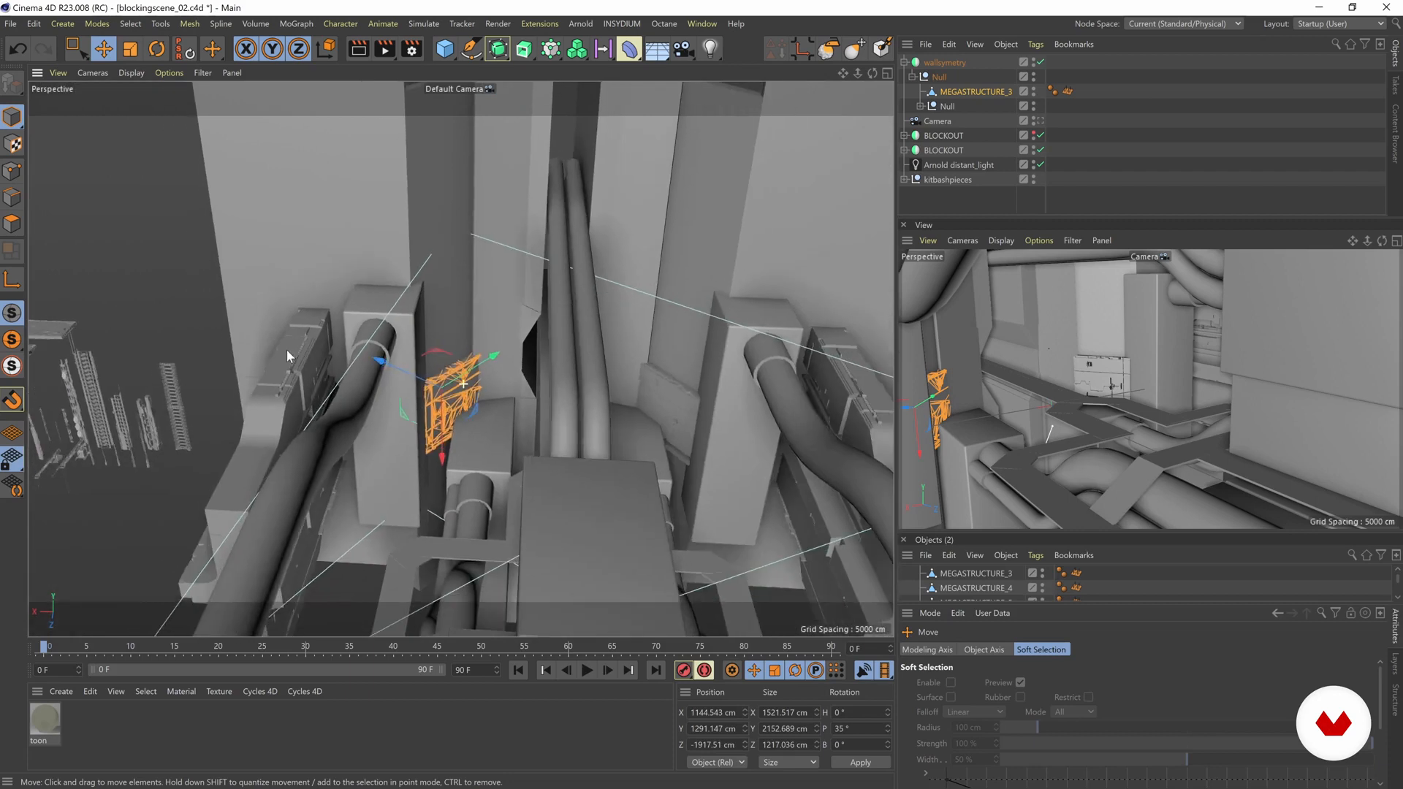
alt+drag(506, 367, 419, 422)
Step: Reselect MEGASTRUCTURE_3, try shifting it along the exposed wall, and undo the shift
click(442, 398)
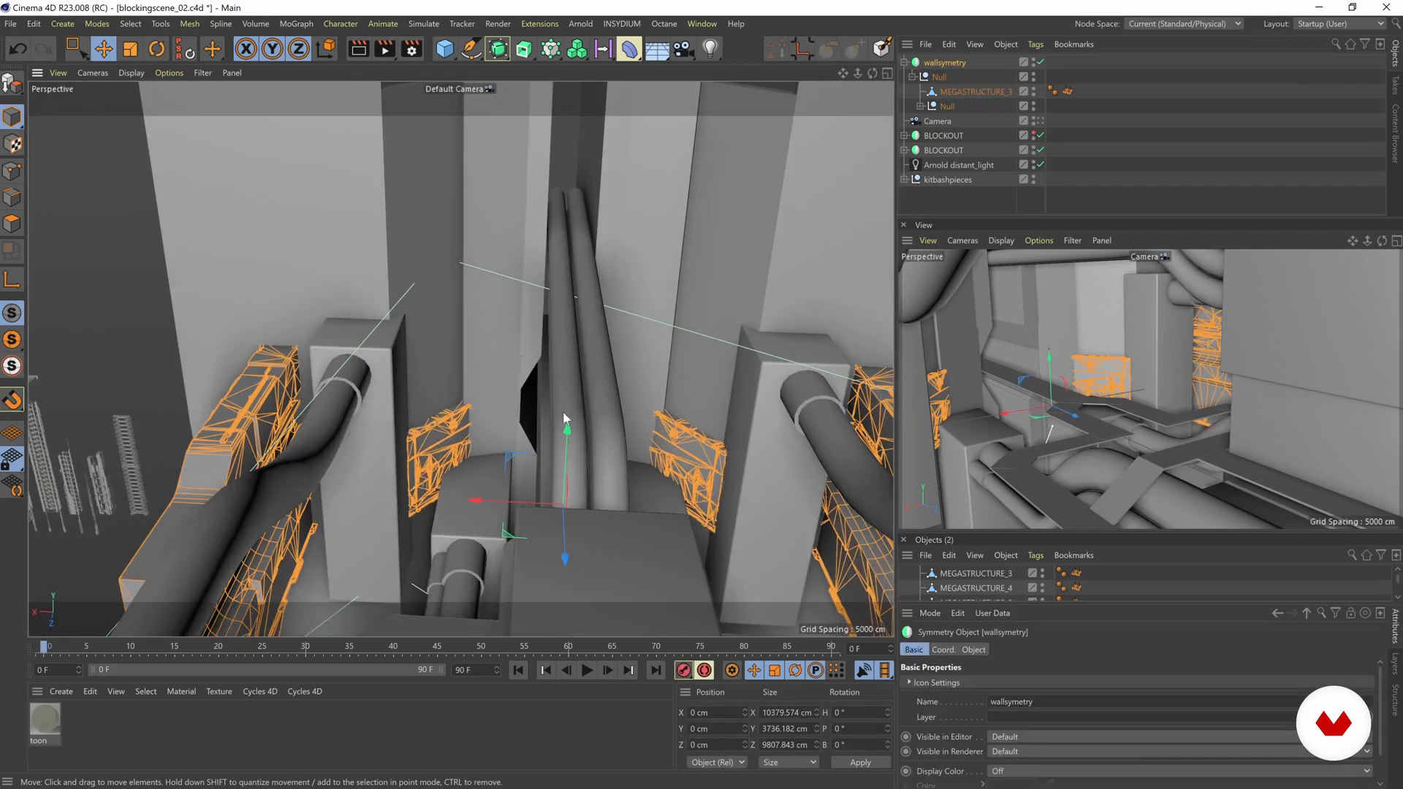
click(960, 92)
alt+right_drag(585, 274, 507, 295)
alt+drag(507, 295, 550, 228)
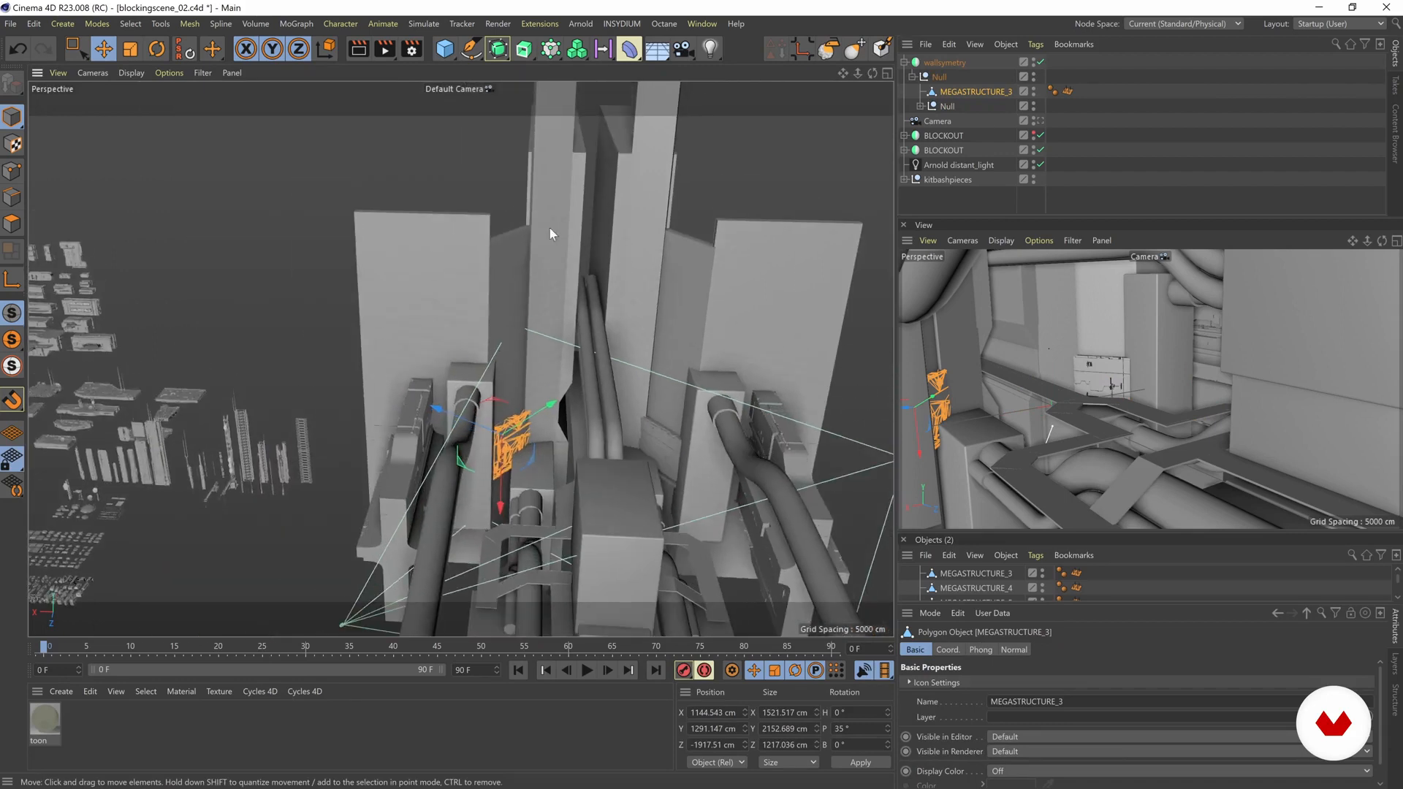
alt+drag(504, 333, 550, 395)
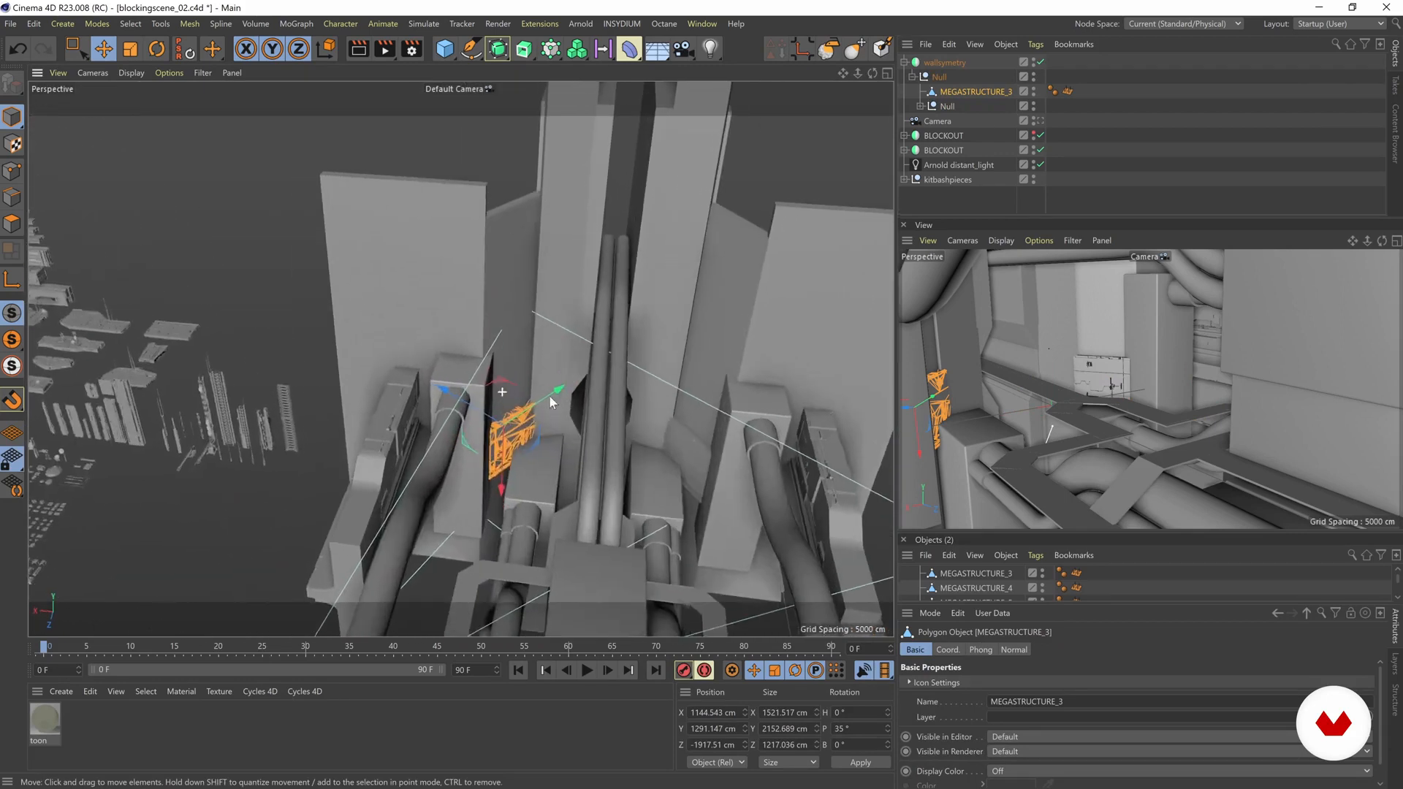
ctrl+drag(499, 448, 500, 450)
alt+right_drag(490, 402, 539, 403)
alt+drag(537, 402, 484, 411)
key(ctrl+z)
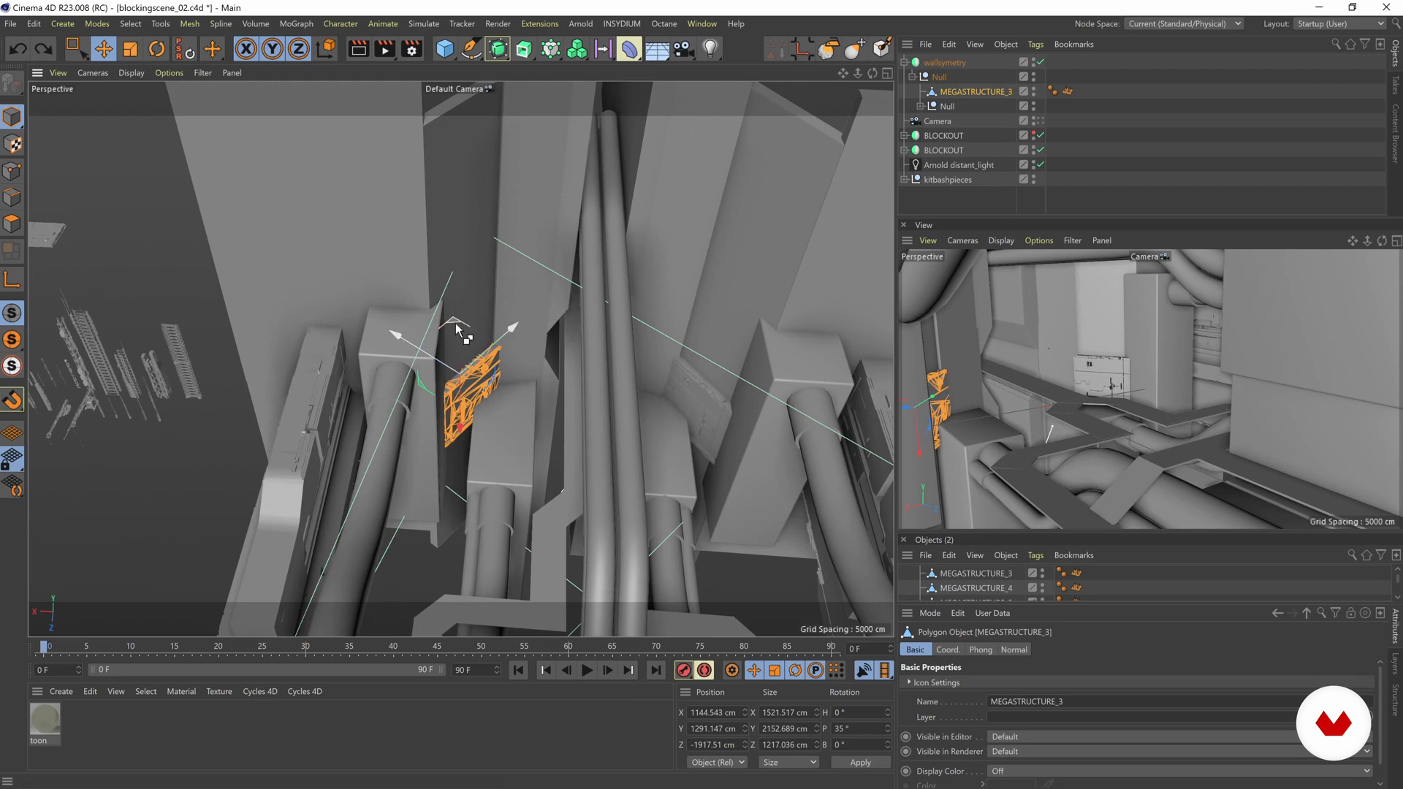
Step: Duplicate MEGASTRUCTURE_3 along the wall to Z about -2652 cm and rotate the copy to a 90° pitch
key(ctrl+y)
scroll(607, 336, up, 5)
key(r)
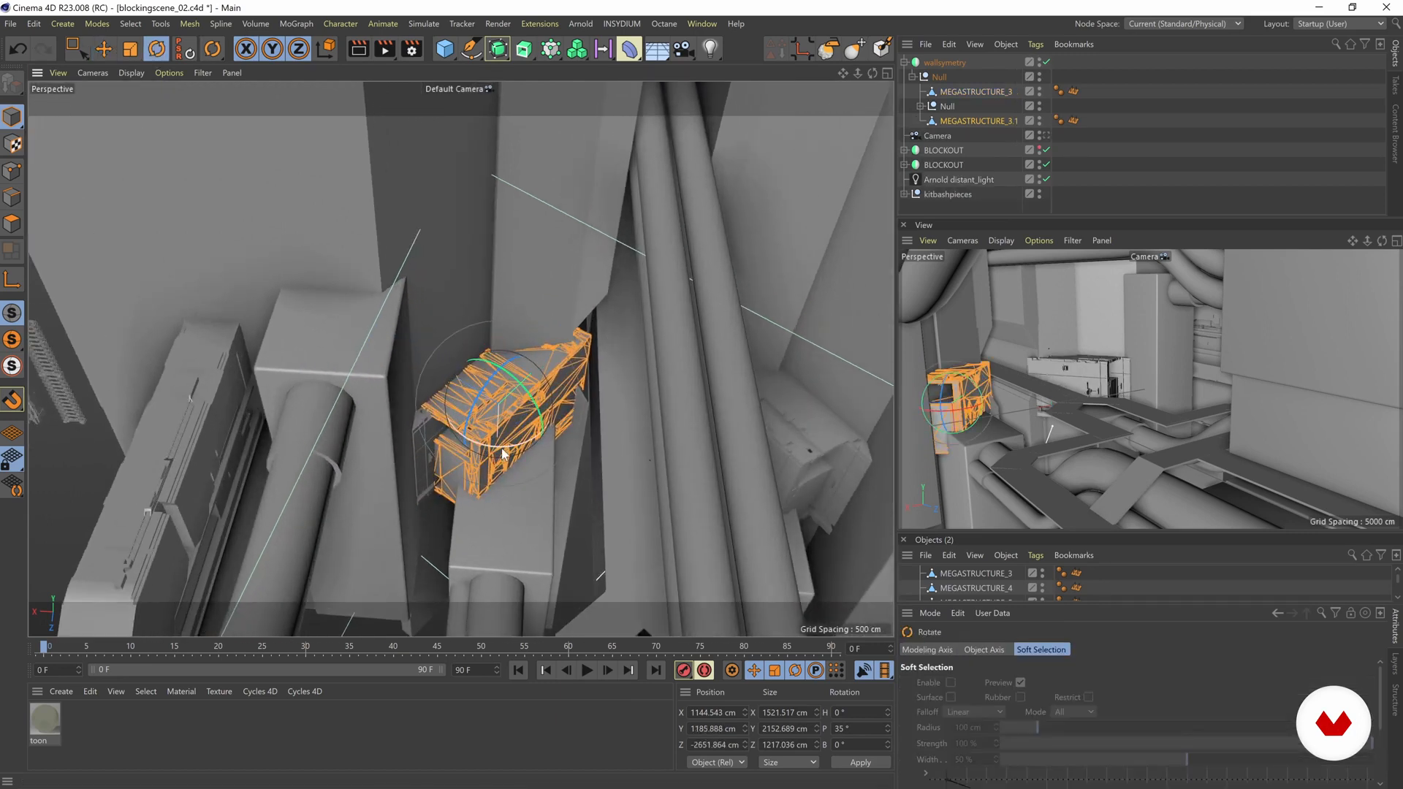
drag(493, 449, 440, 379)
Step: Position the rotated copy above the slanted wall piece, at Y about 1865 cm and Z about -2408 cm
key(e)
drag(483, 313, 477, 232)
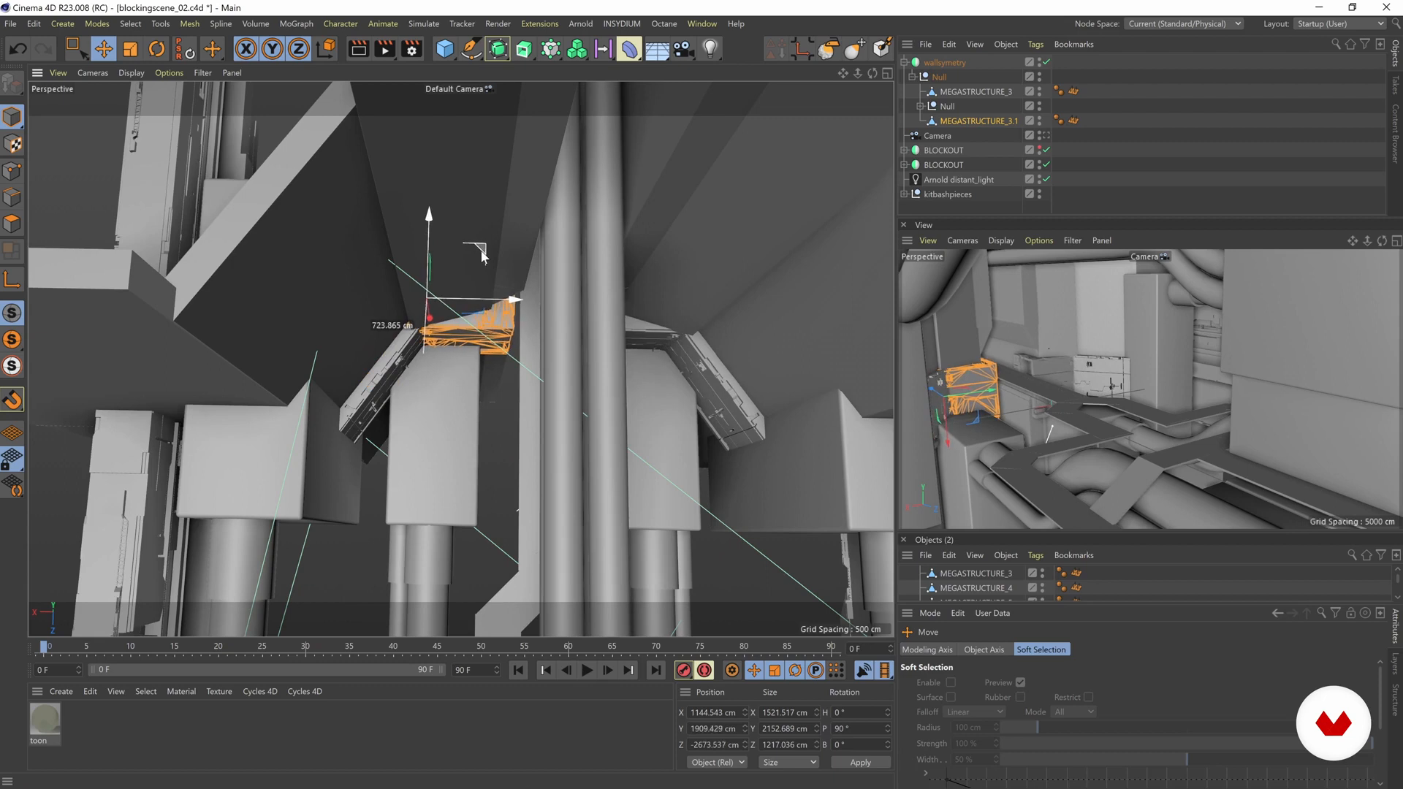
alt+drag(464, 320, 420, 353)
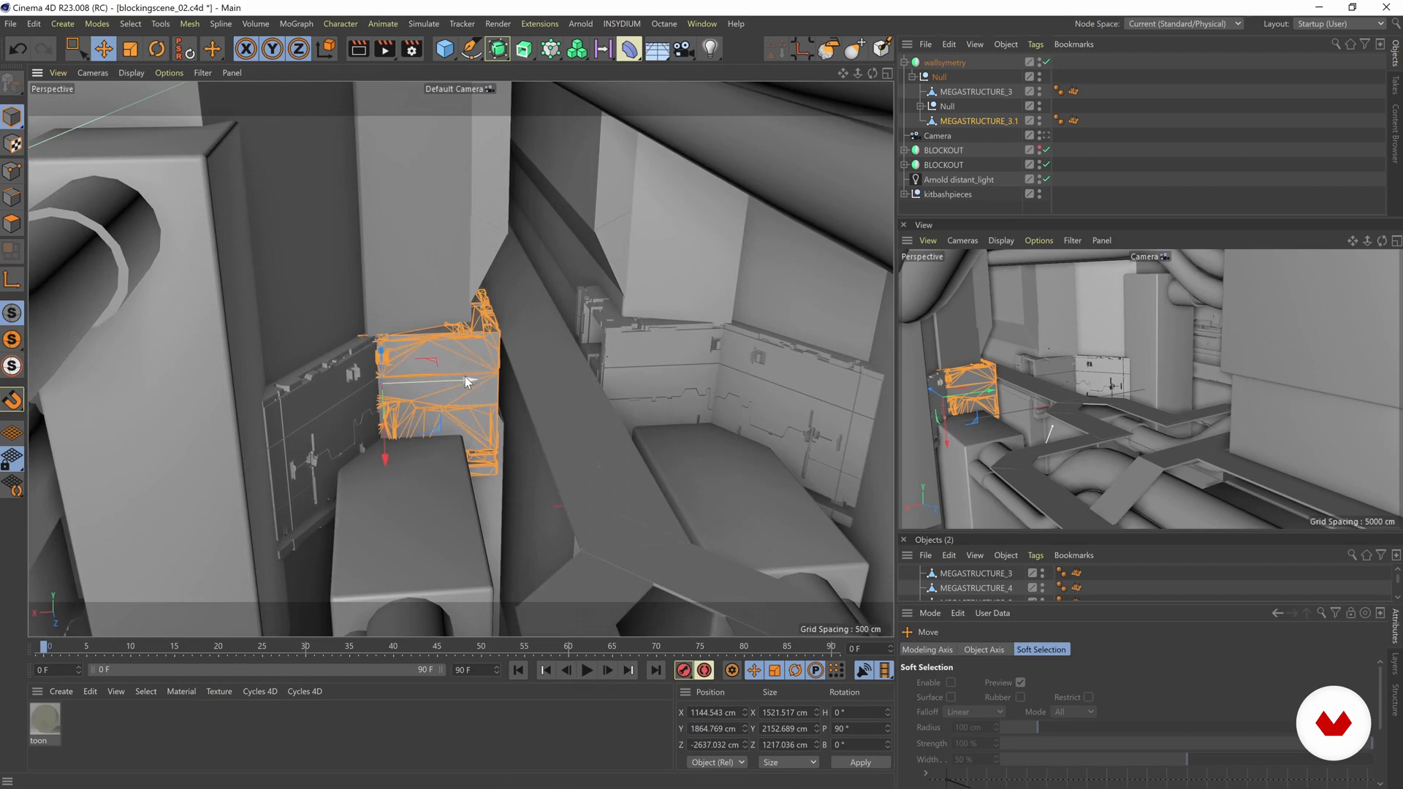
drag(465, 376, 440, 375)
alt+drag(578, 390, 305, 315)
key(r)
key(ctrl+z)
key(ctrl+z)
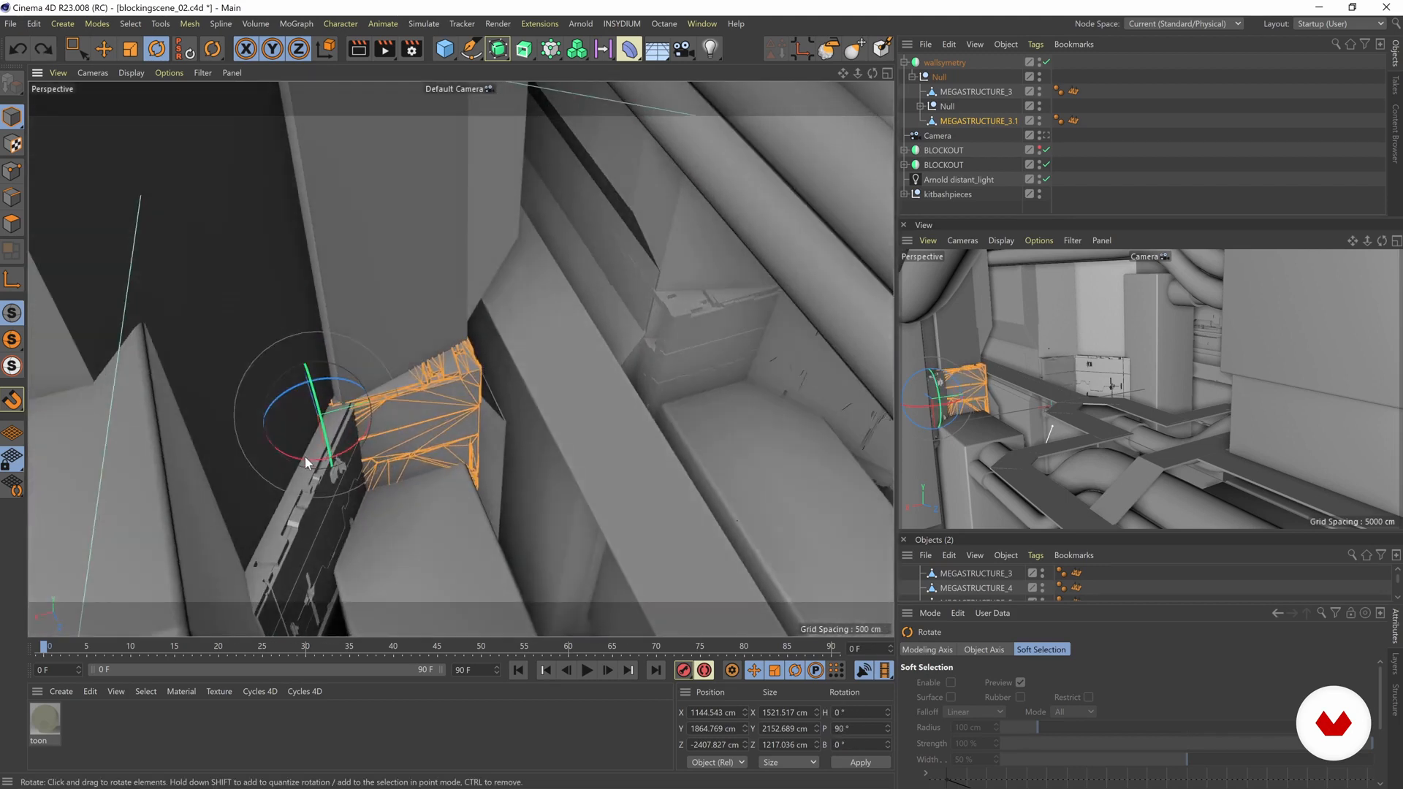
Step: Adjust the rotated copy's fit in the wall corner, and select the wallsymetry object to check all its mirrored pieces
drag(307, 464, 335, 447)
key(e)
drag(401, 354, 384, 375)
scroll(565, 399, down, 4)
alt+drag(533, 379, 413, 347)
click(242, 204)
alt+drag(431, 245, 448, 304)
click(448, 313)
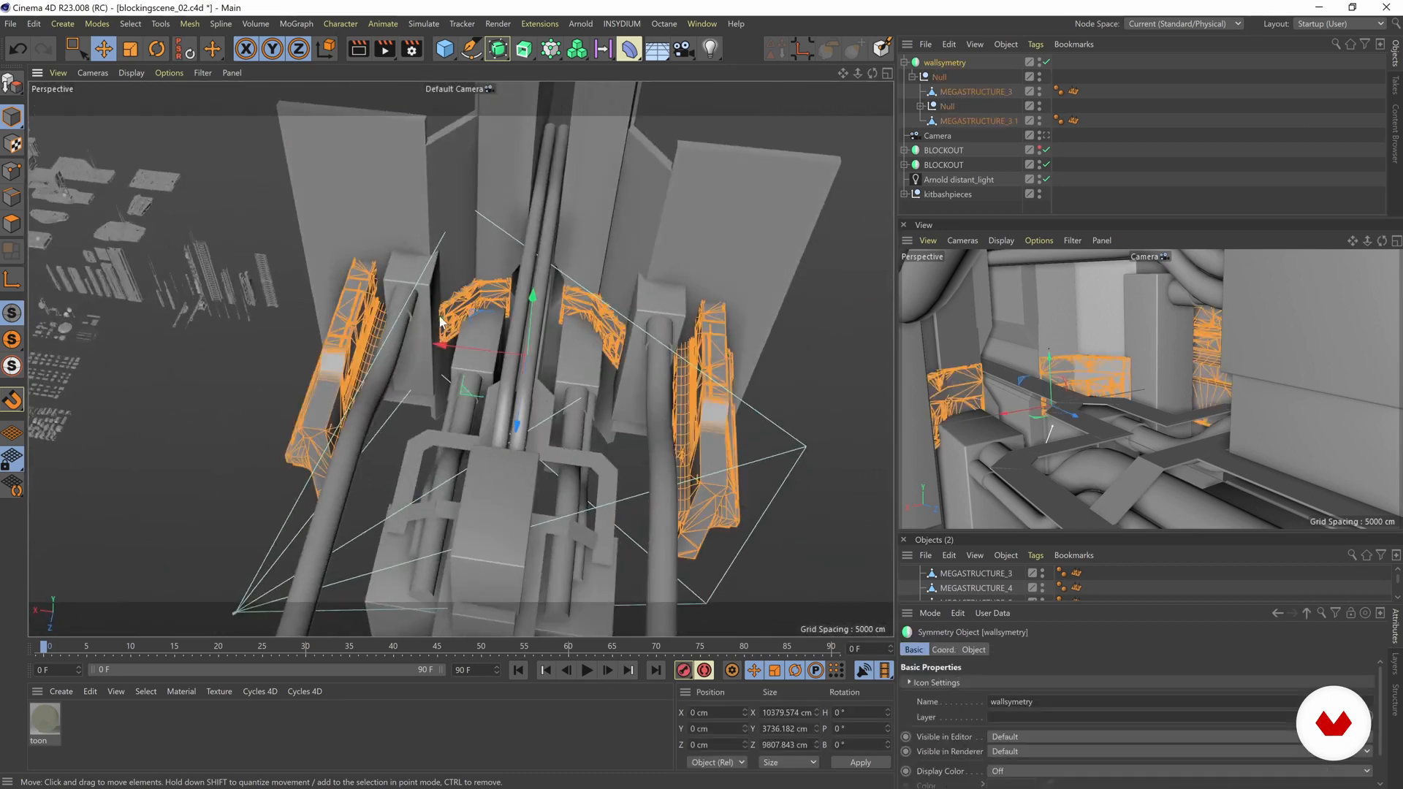
Step: Duplicate MEGASTRUCTURE_3 down to Y about -2759 cm and Z about -464 cm, and stretch the copy to about 5189 cm in Y
click(976, 91)
alt+drag(537, 318, 312, 439)
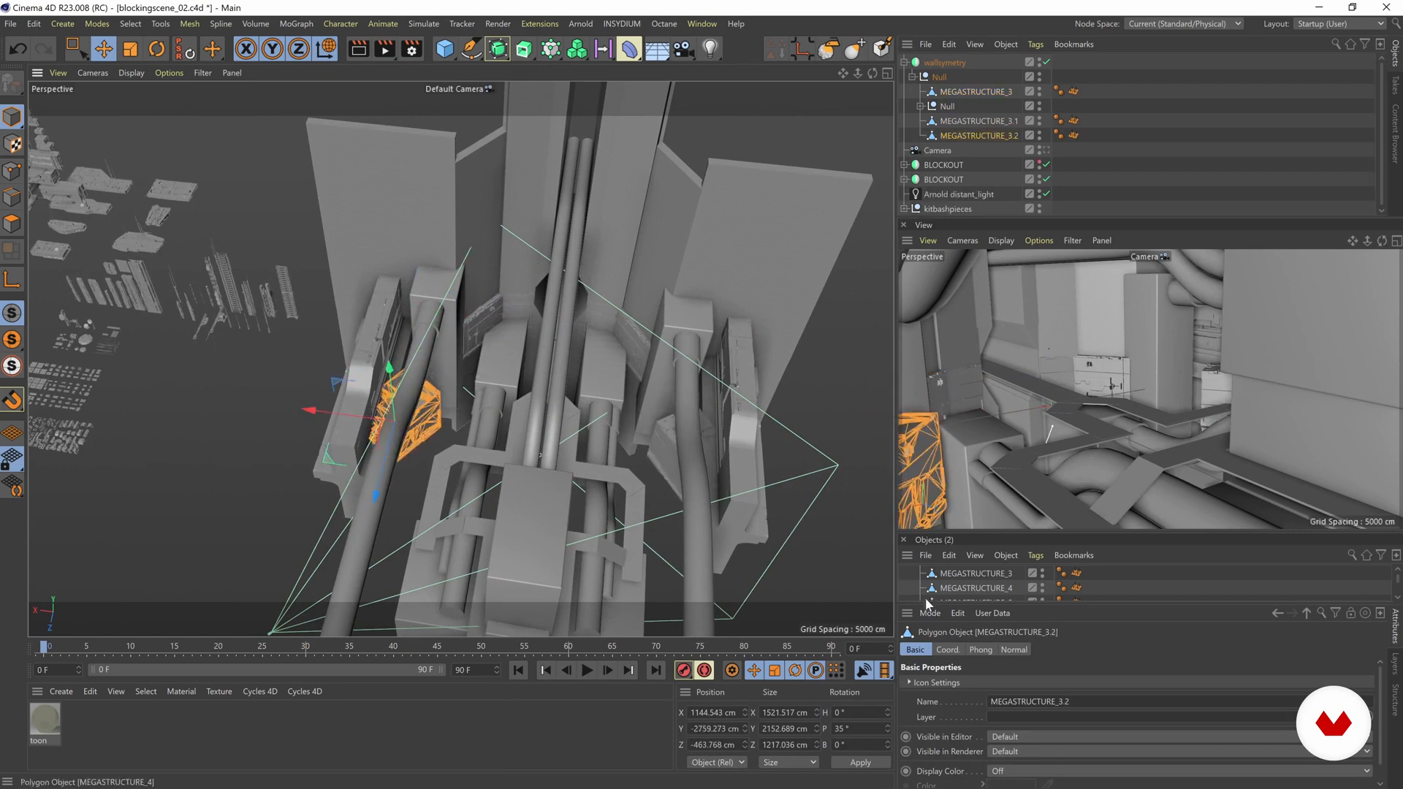
key(r)
key(t)
drag(457, 375, 538, 311)
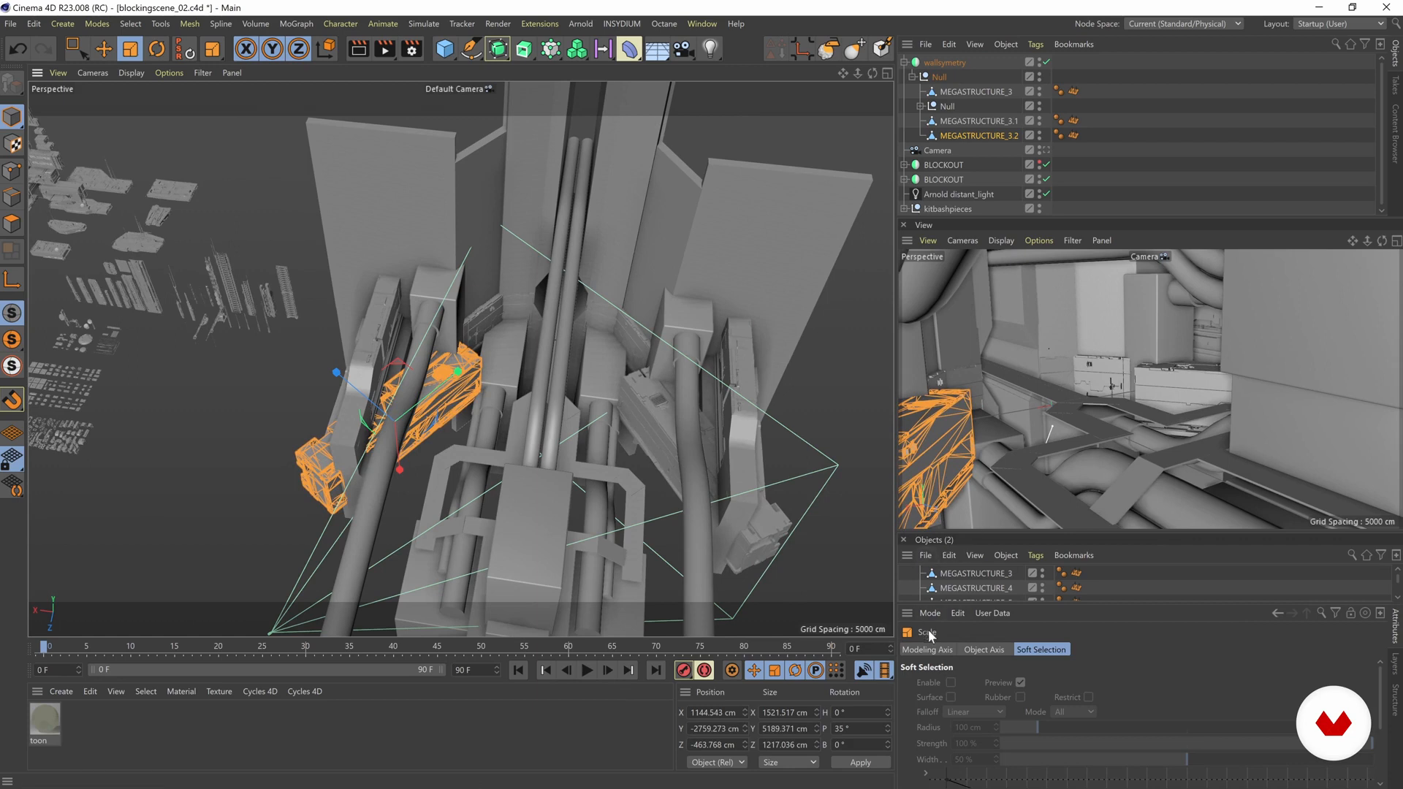
Step: Set the pitch rotation of MEGASTRUCTURE_3.2 to 0° in its coordinates
click(973, 649)
click(929, 648)
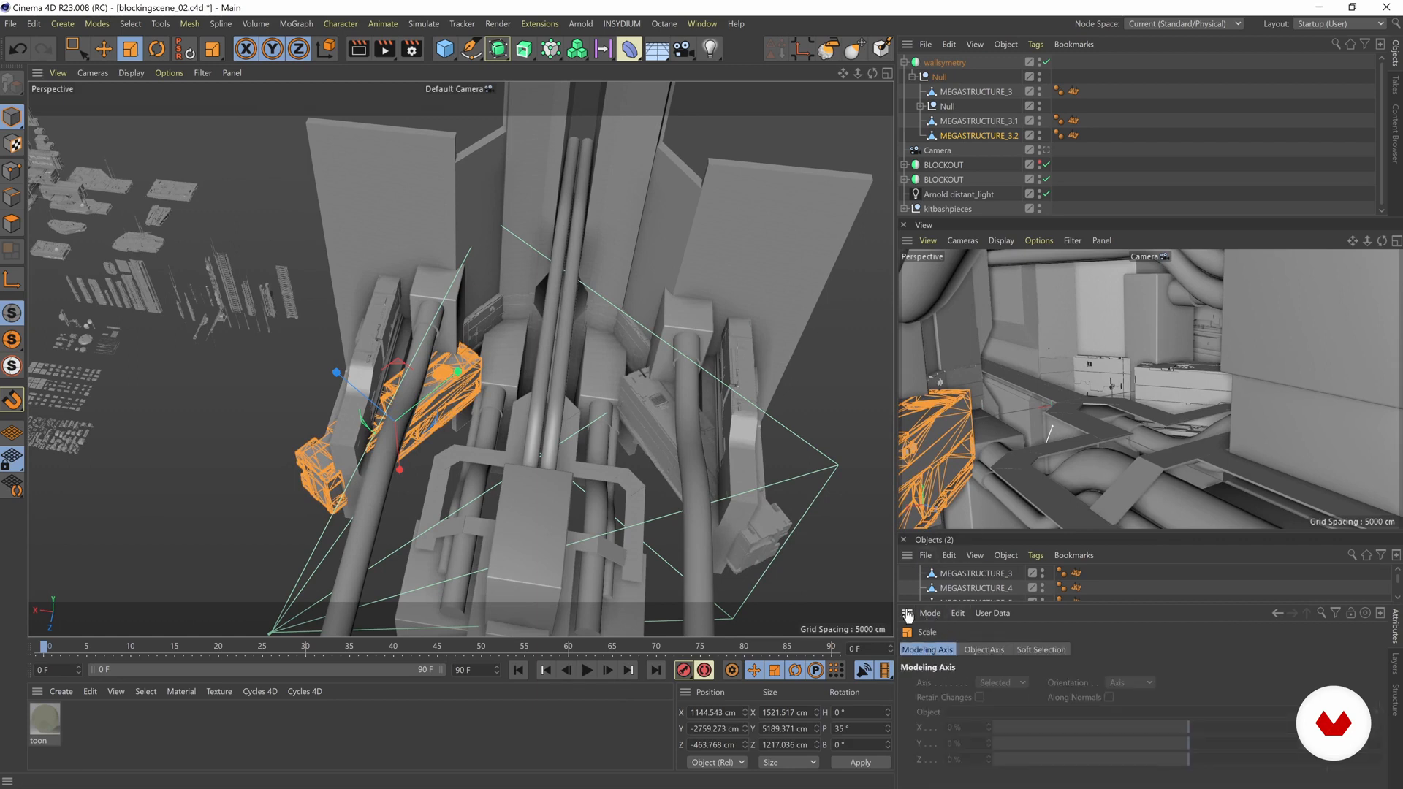
click(293, 463)
click(951, 92)
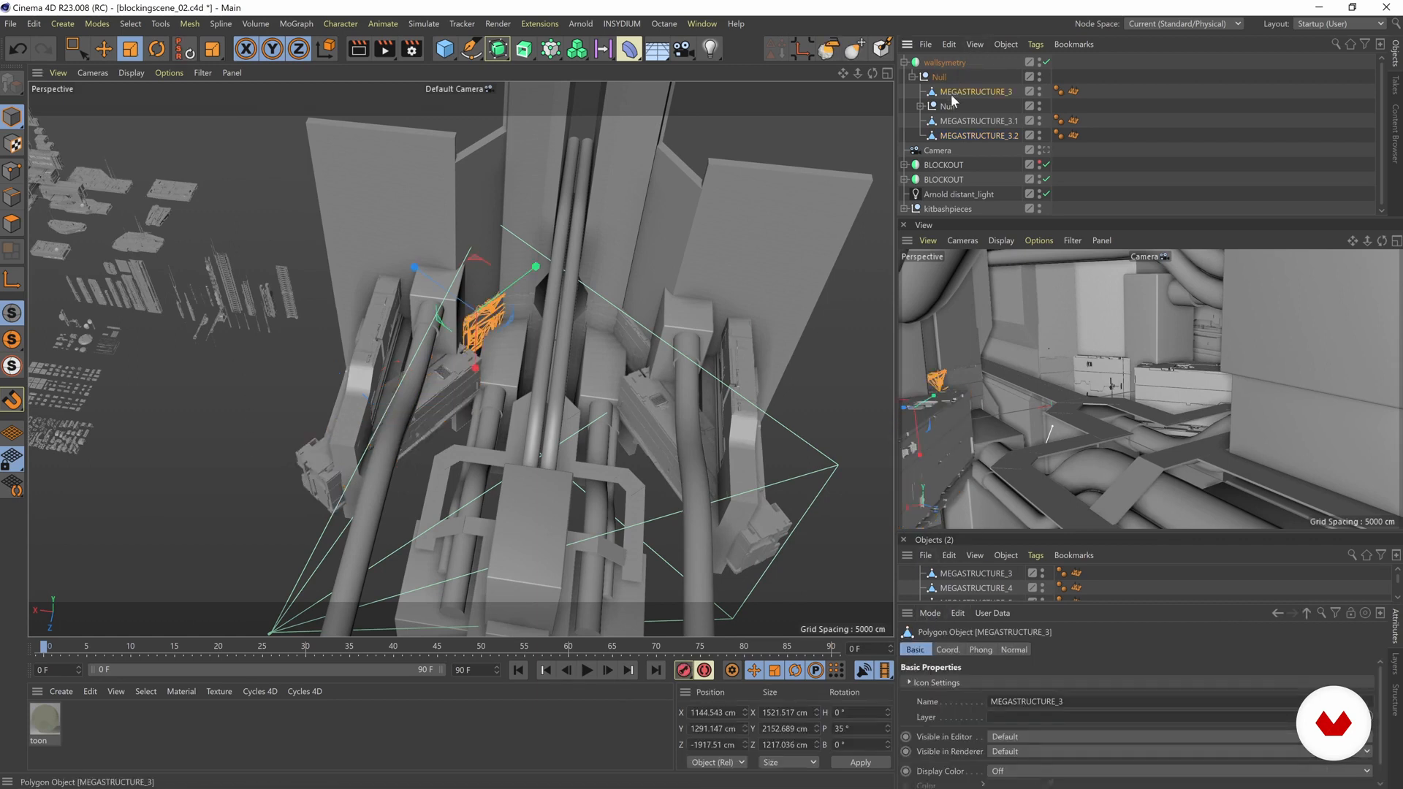
click(966, 137)
click(947, 650)
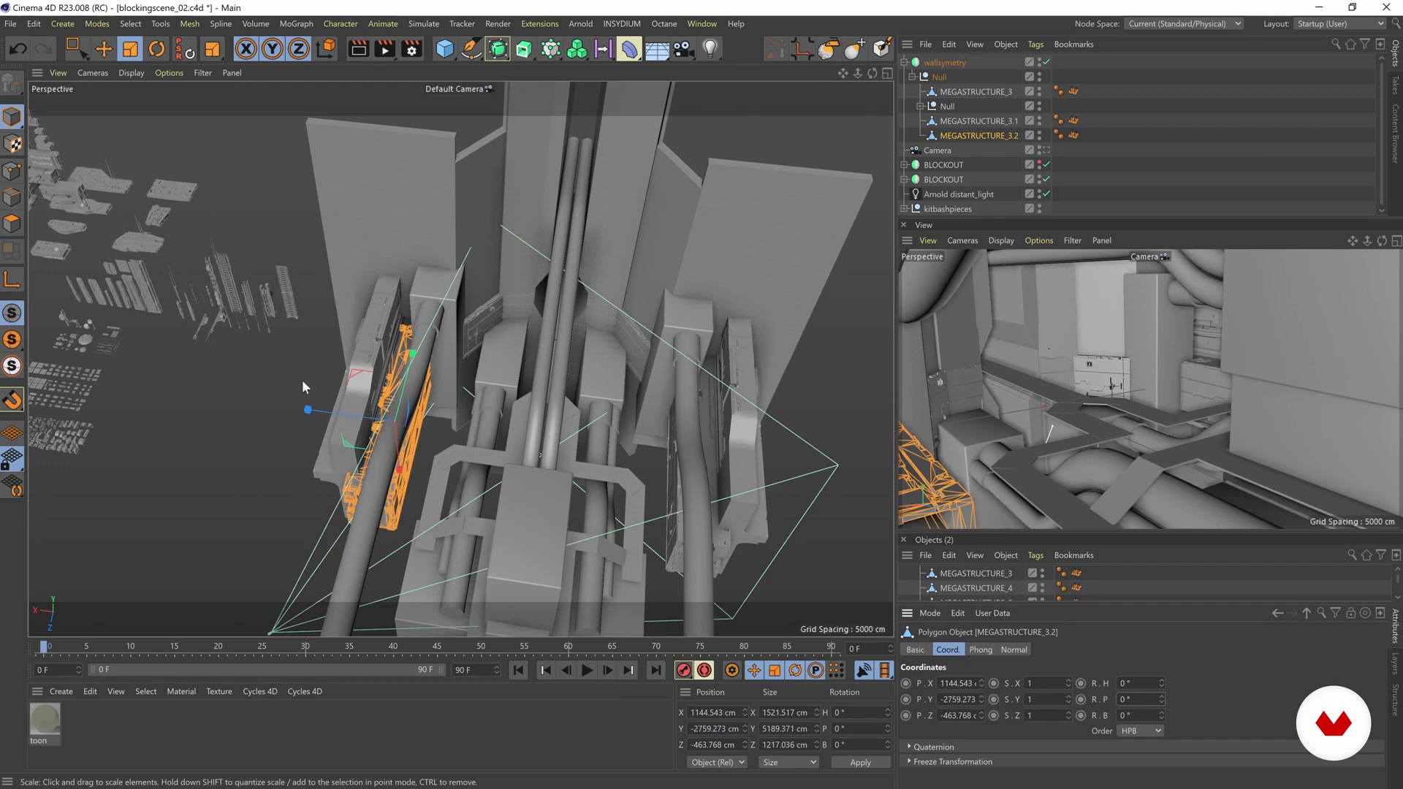
Step: Move MEGASTRUCTURE_3.2 under the outer wall block, to X about 1714 cm, Y about -1778 cm and Z about 88 cm
alt+middle_drag(301, 379, 364, 361)
alt+right_drag(364, 360, 486, 413)
key(e)
drag(471, 356, 379, 389)
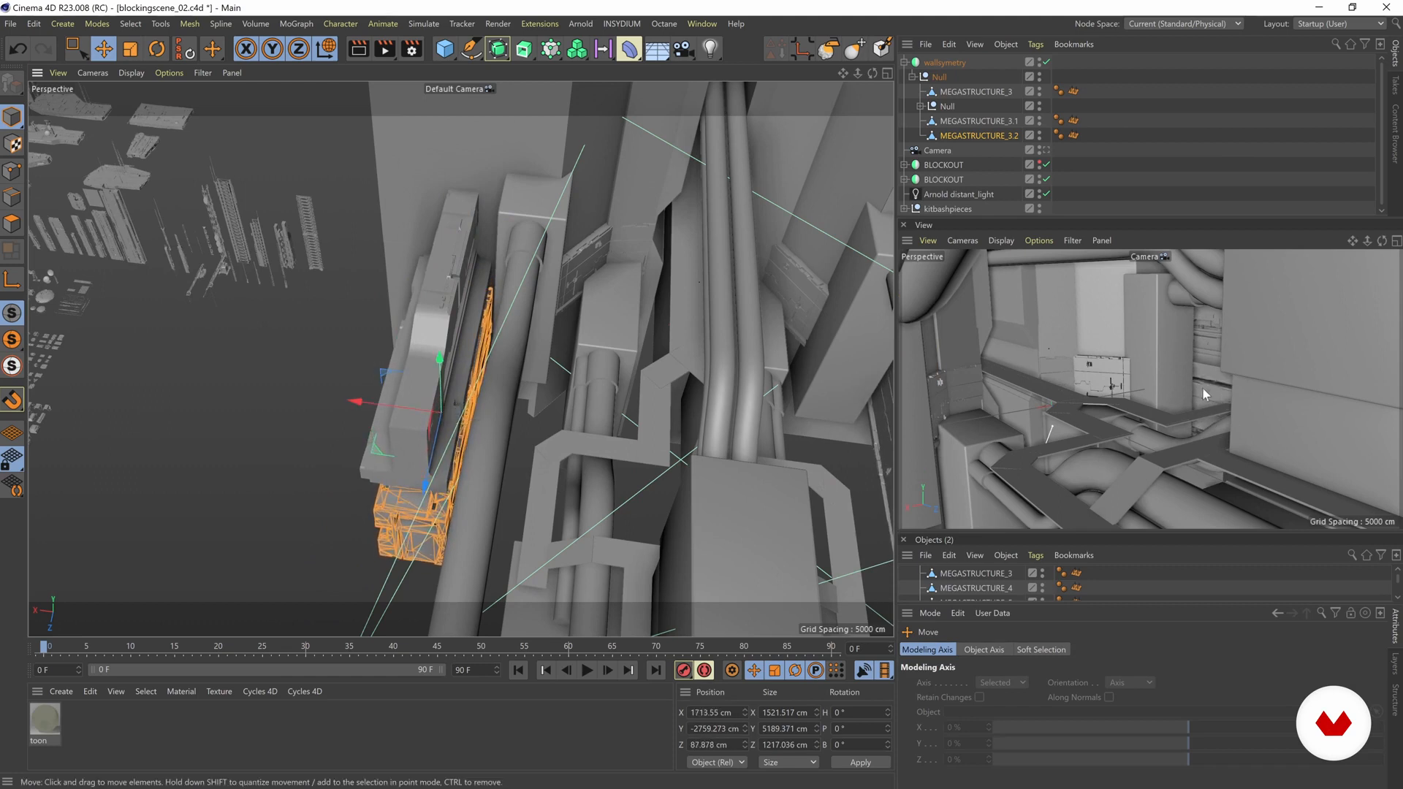
alt+drag(573, 438, 320, 431)
alt+right_drag(320, 431, 656, 443)
alt+drag(656, 443, 534, 392)
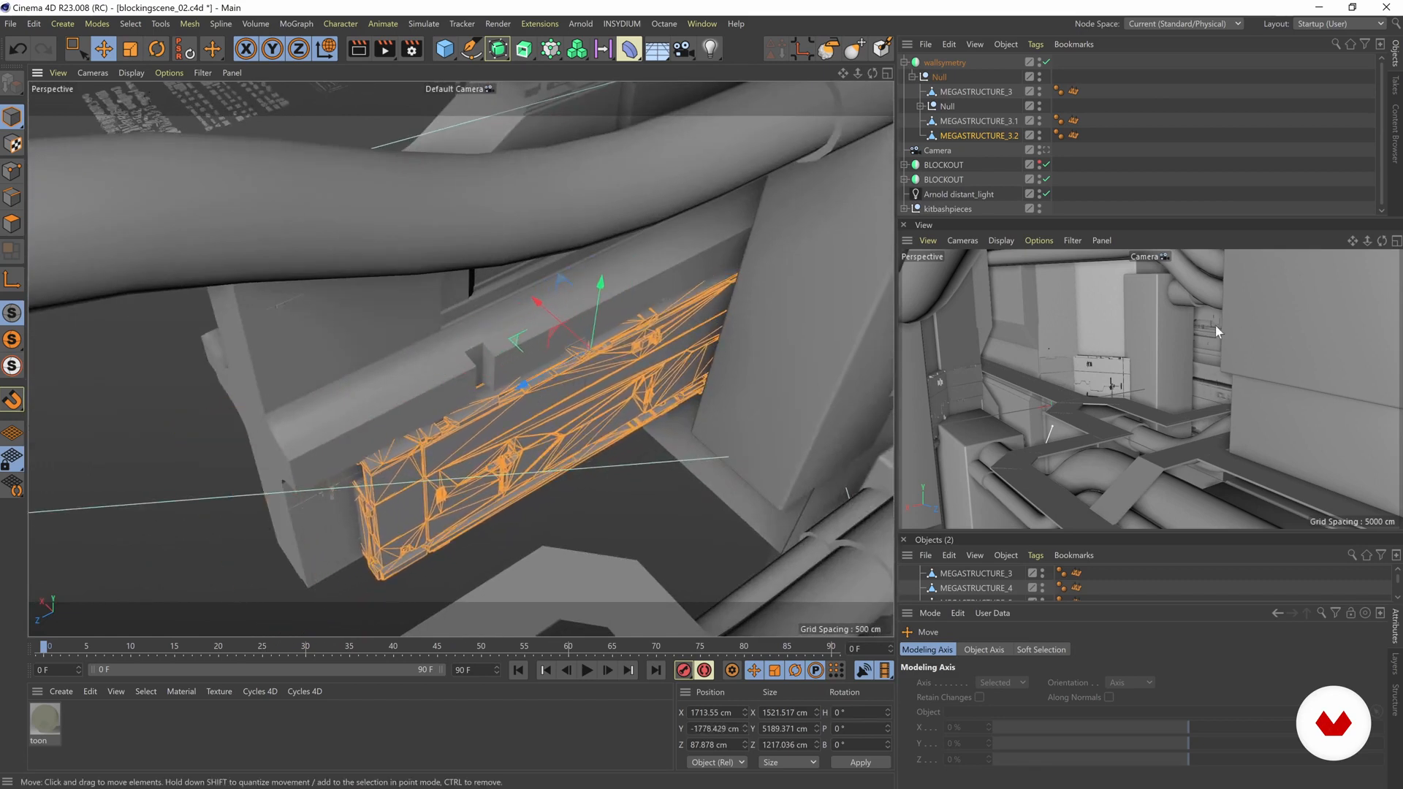
alt+drag(494, 426, 501, 373)
Step: Inspect the mirrored kitbash detail on the walls and around the large cylinders from several angles
alt+drag(652, 314, 602, 152)
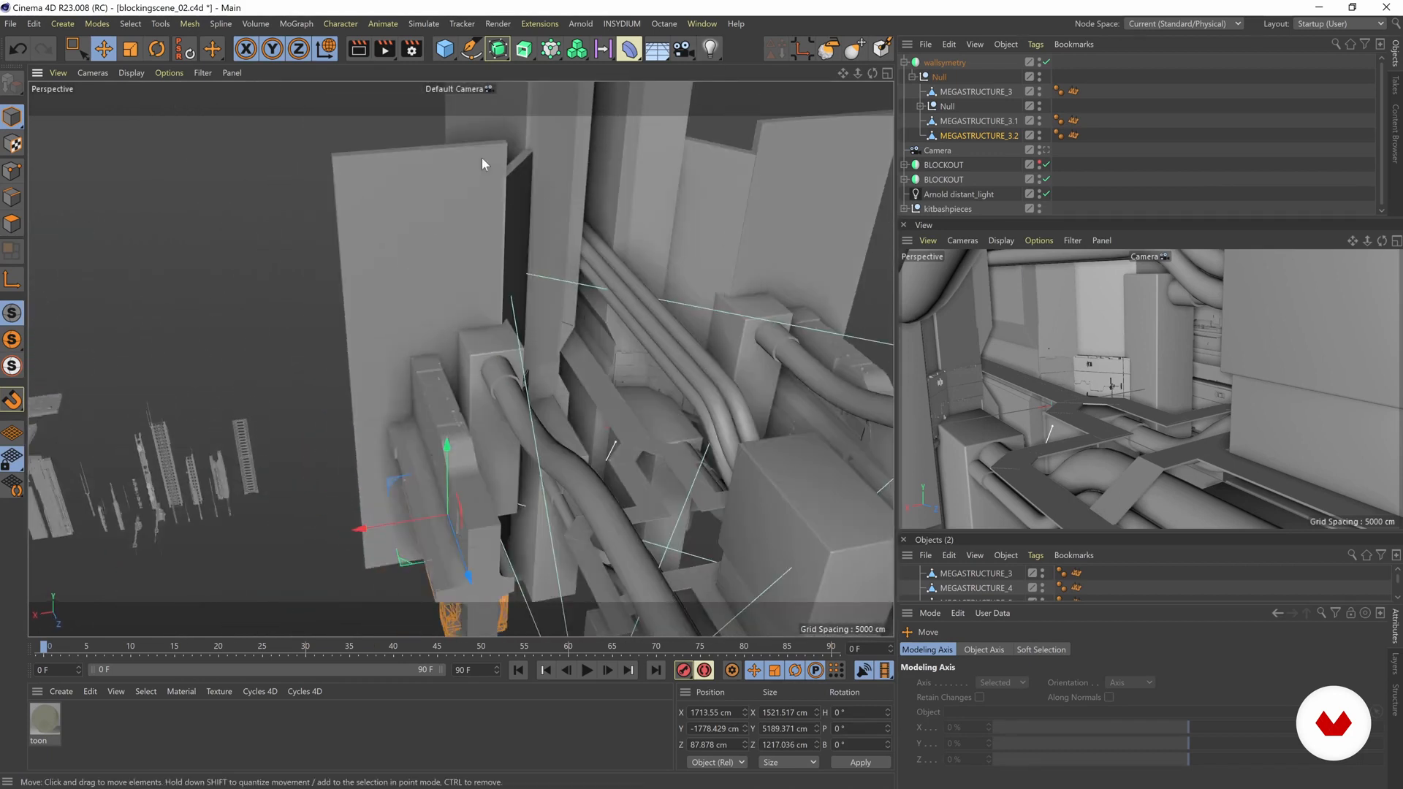
alt+drag(496, 288, 473, 263)
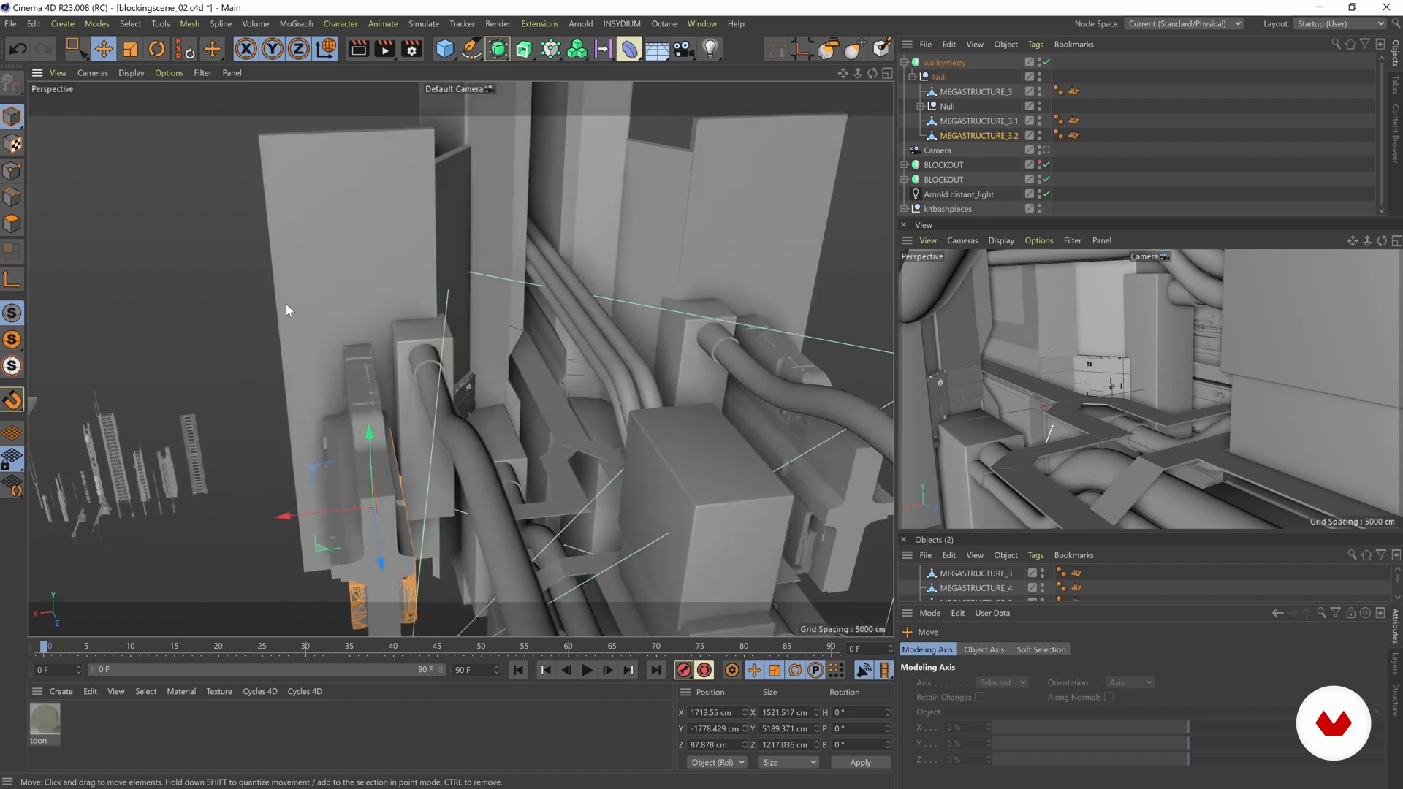
alt+drag(499, 311, 667, 169)
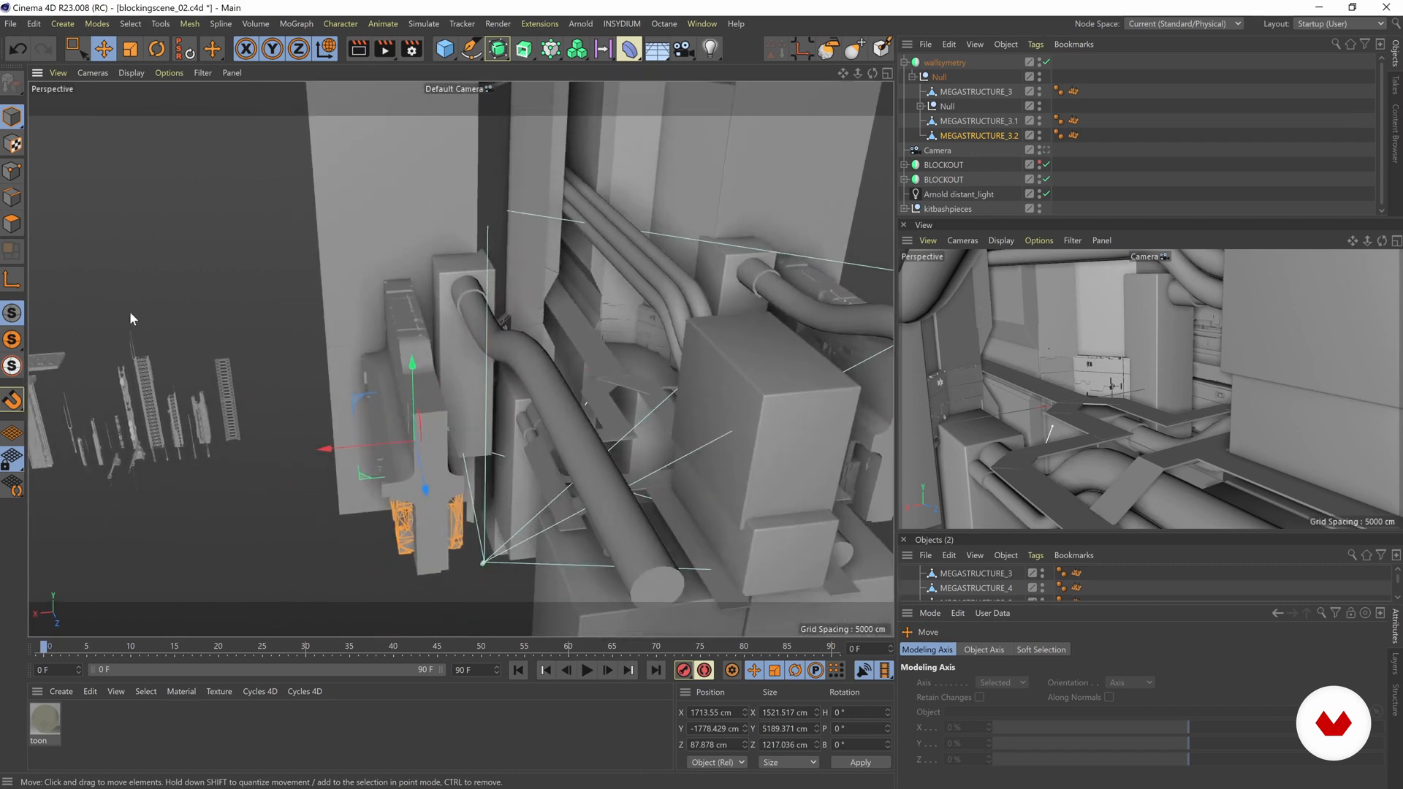
alt+drag(262, 356, 314, 369)
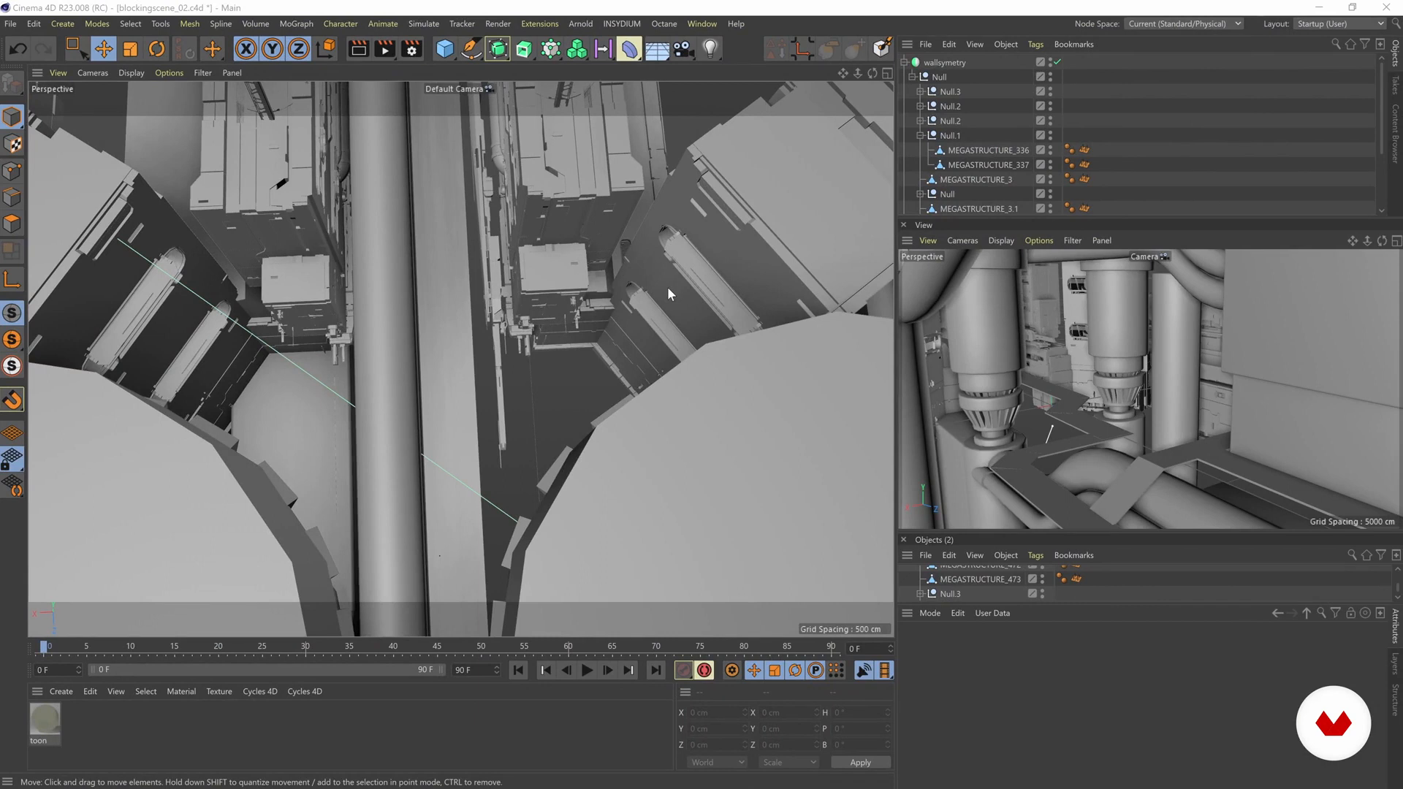
alt+drag(619, 274, 429, 306)
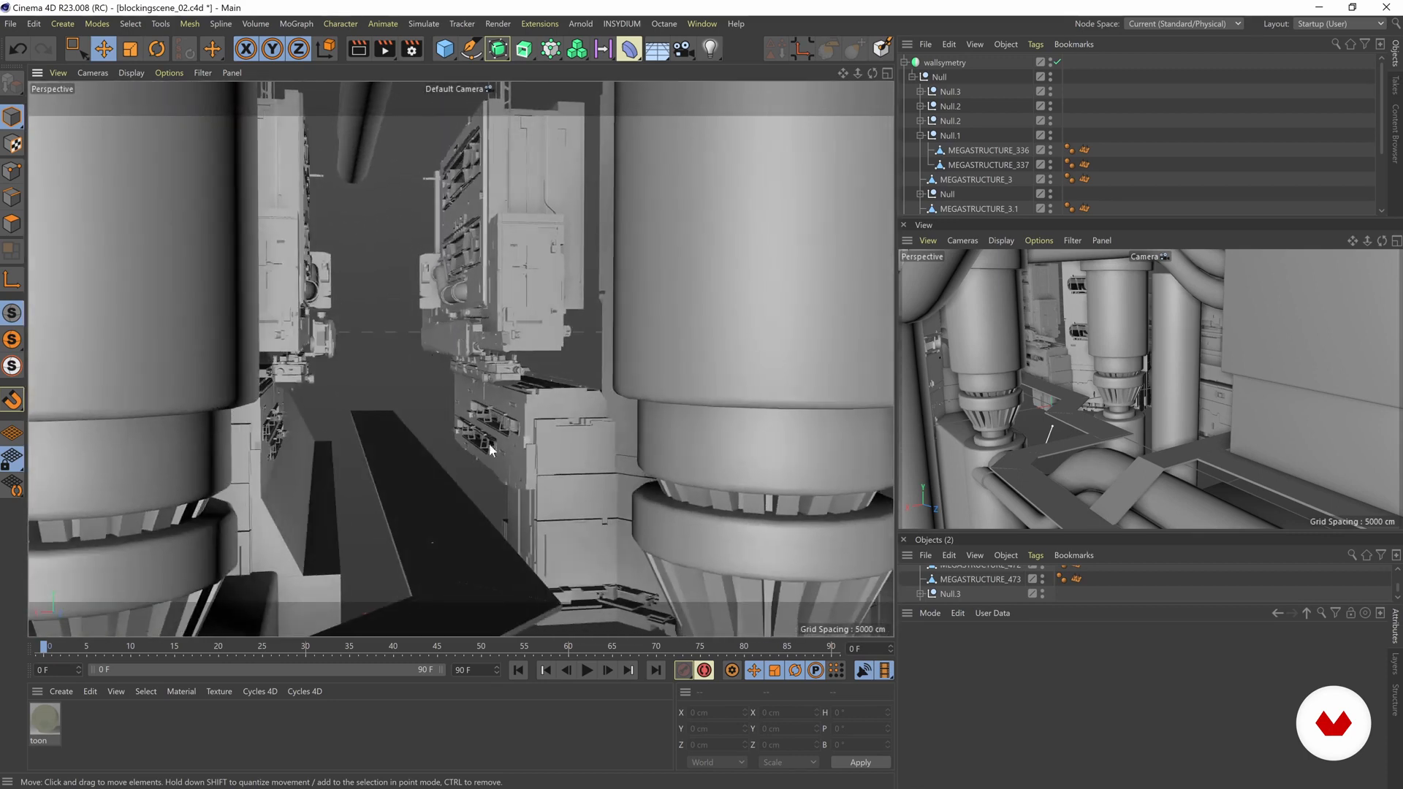
alt+drag(488, 446, 307, 274)
alt+drag(278, 338, 446, 358)
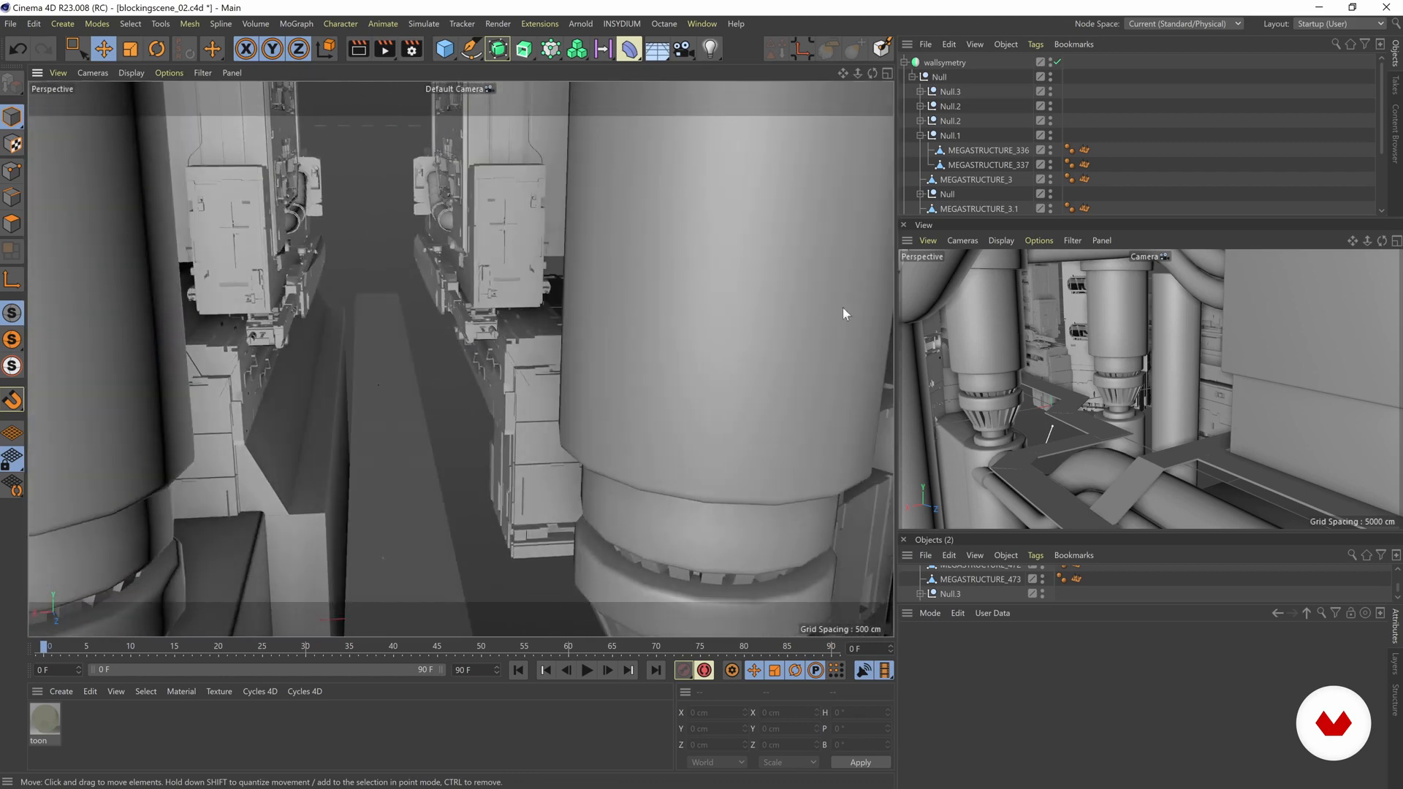
Step: Enlarge the scene camera's view pane, and compare it with the wall detail seen between the large cylinders
drag(896, 308, 868, 308)
drag(967, 534, 969, 563)
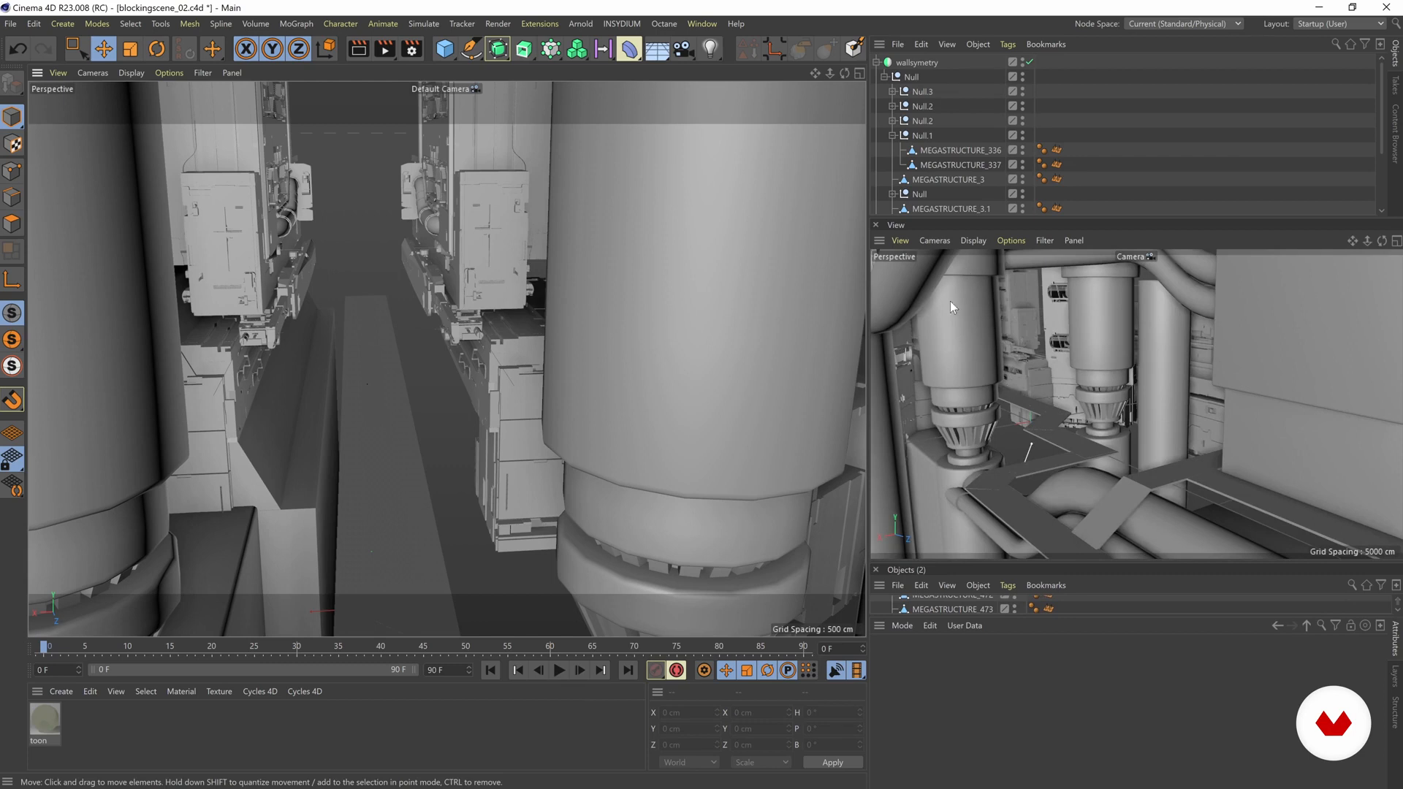
mouse_move(426, 258)
alt+mouse_down()
mouse_move(444, 263)
mouse_move(406, 262)
mouse_move(418, 272)
mouse_move(449, 229)
mouse_move(416, 243)
alt+mouse_up()
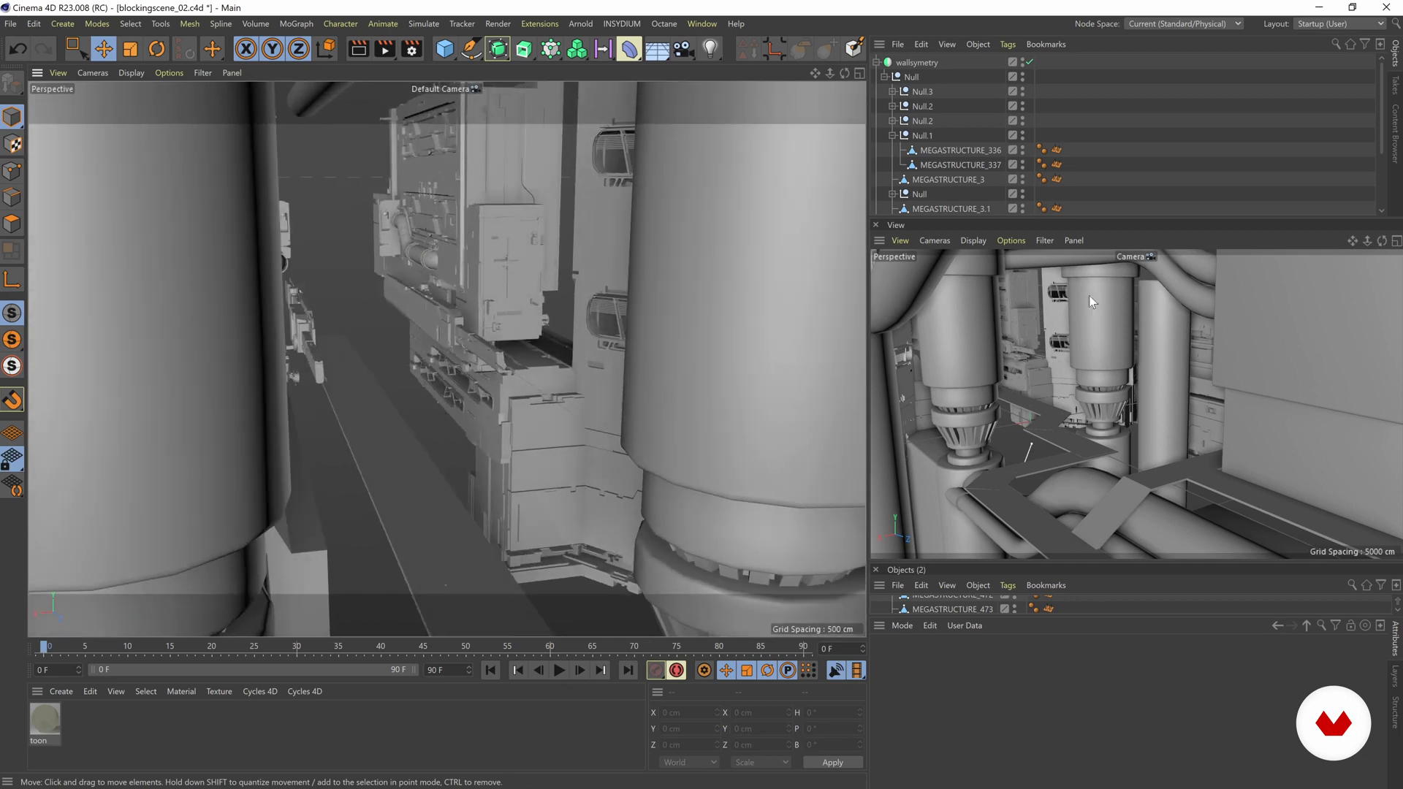
alt+drag(664, 309, 475, 343)
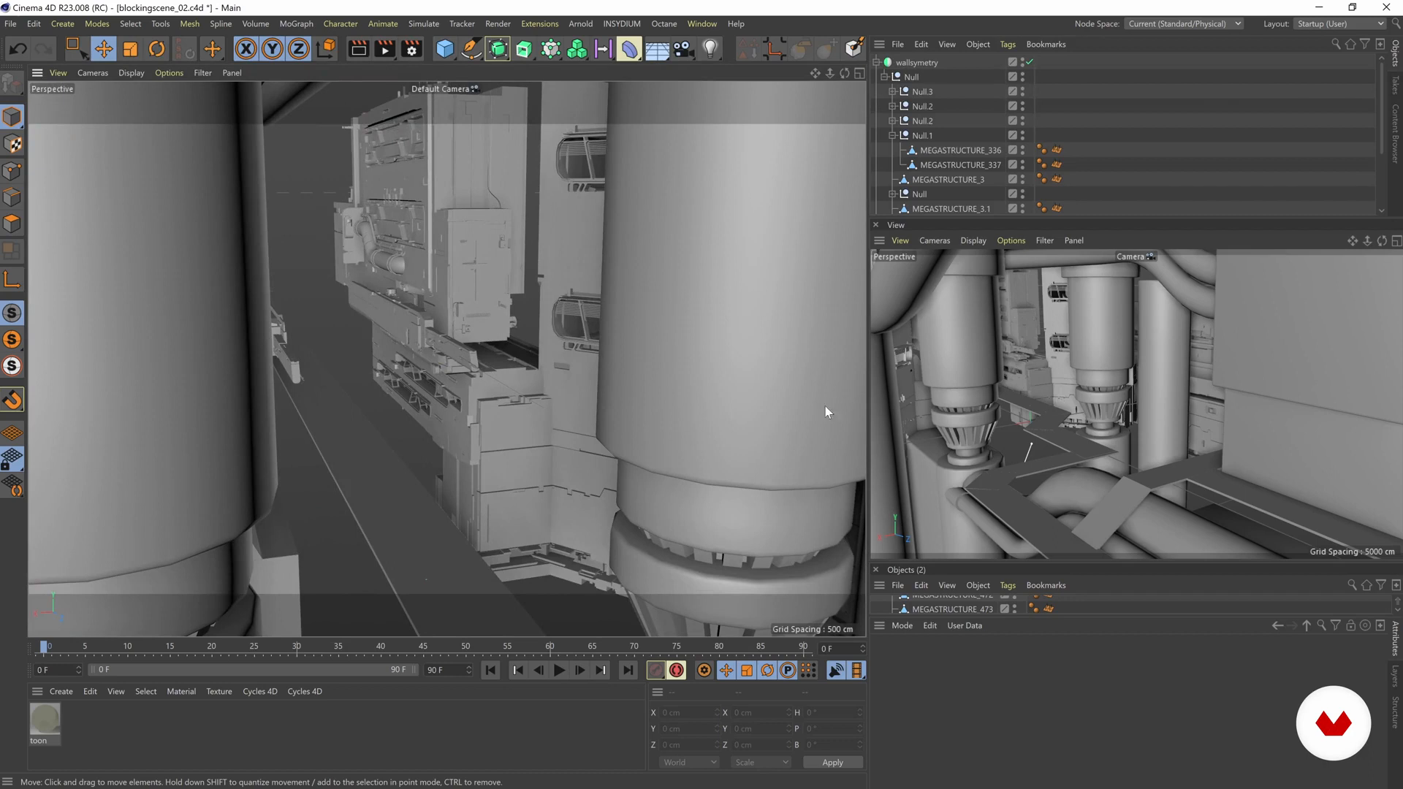
alt+drag(477, 318, 460, 318)
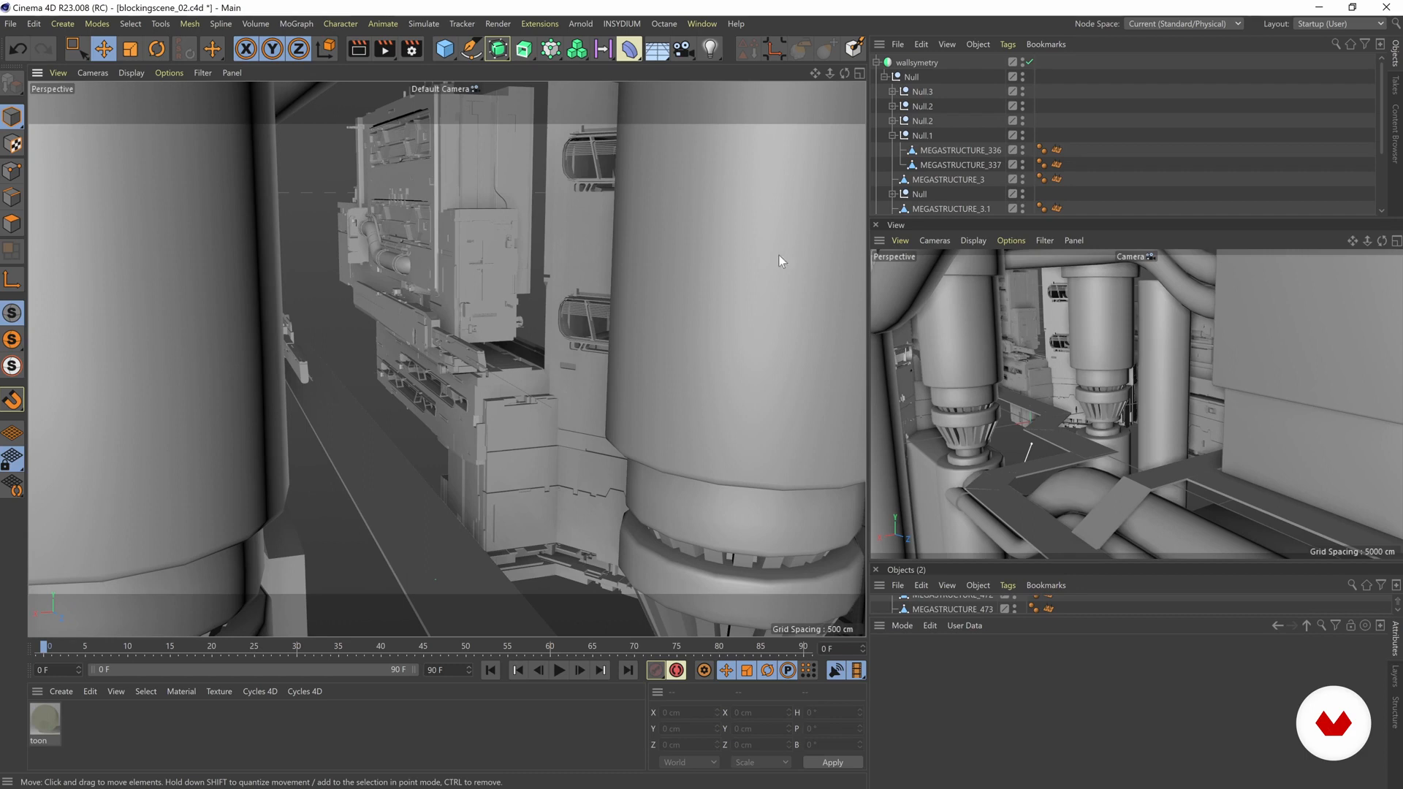
alt+middle_drag(477, 282, 515, 288)
alt+drag(514, 288, 857, 307)
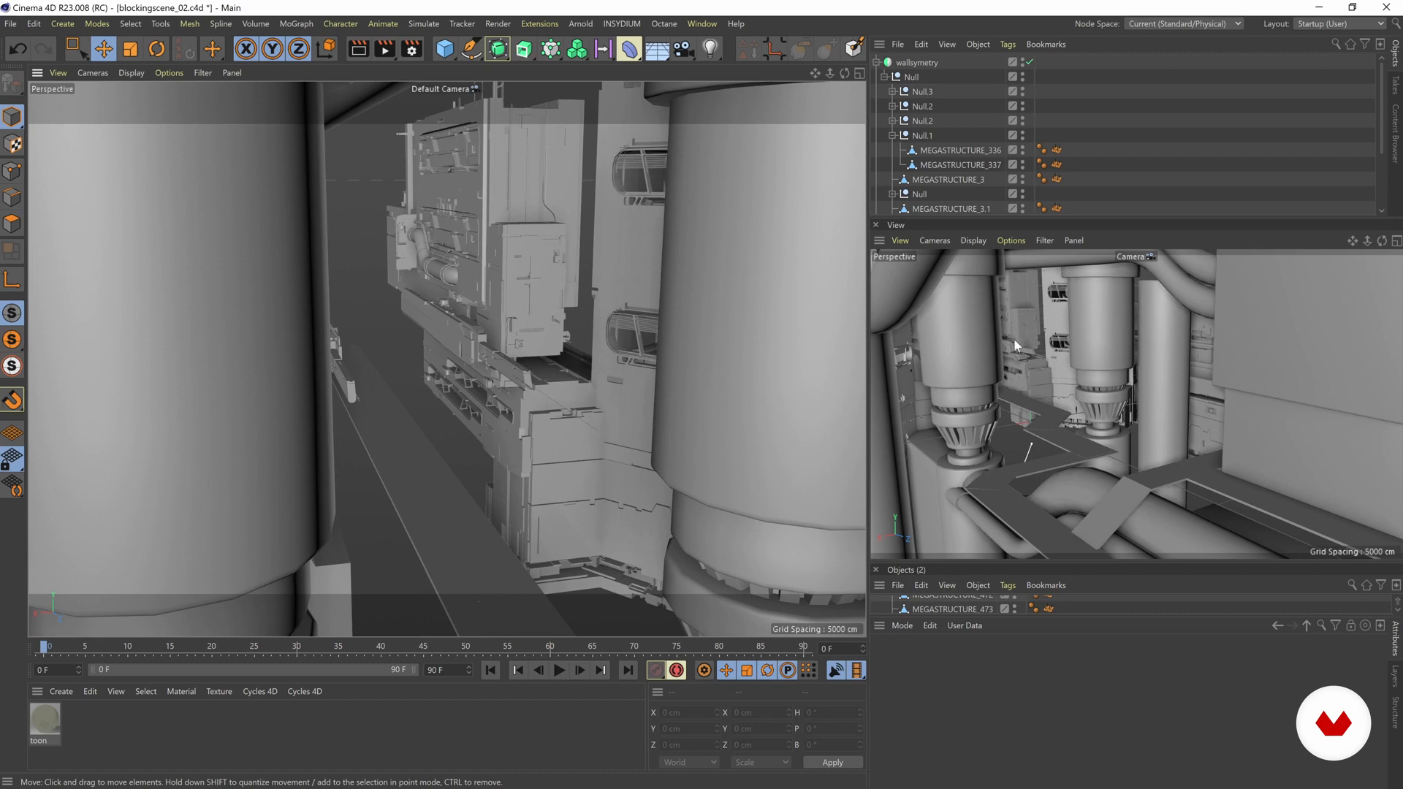
alt+drag(768, 246, 520, 288)
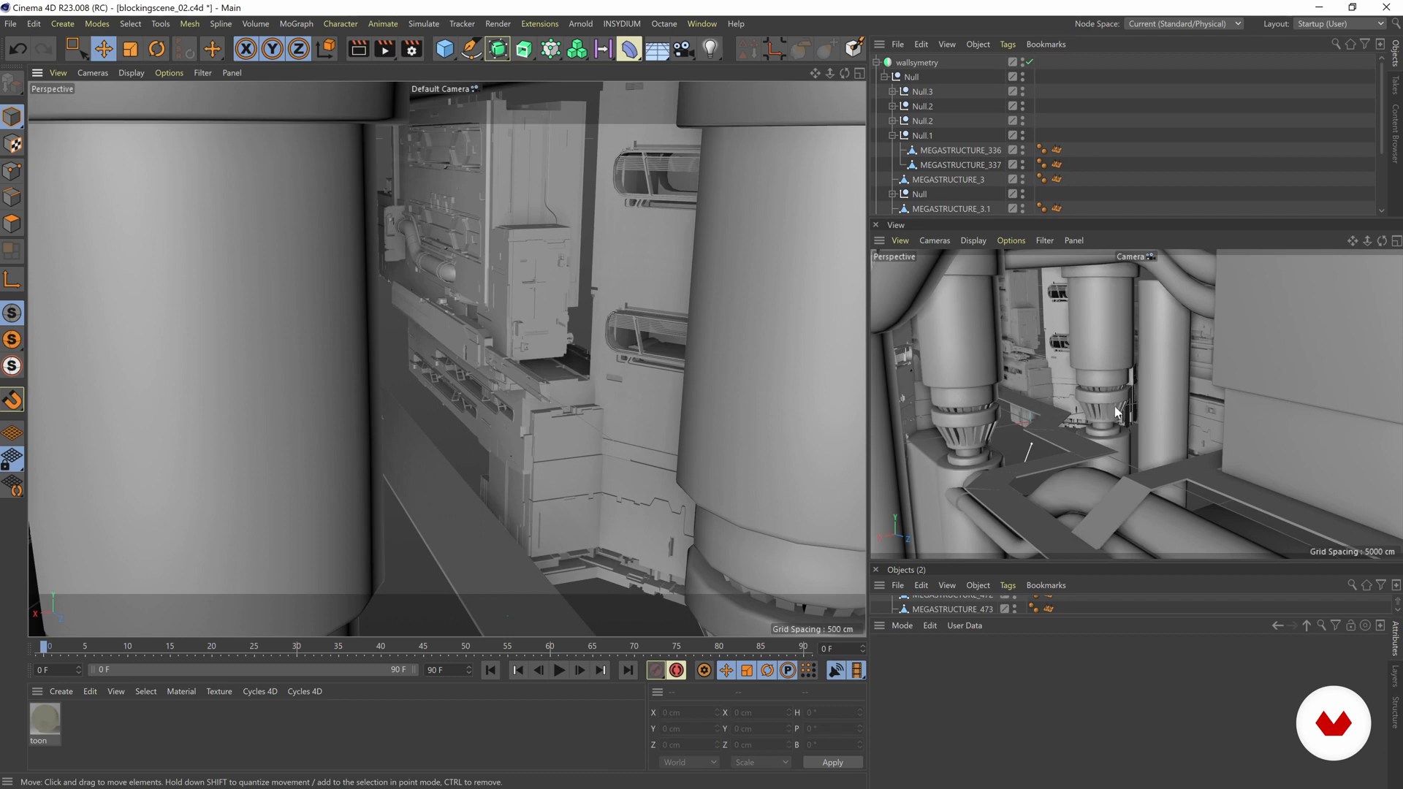
mouse_move(432, 306)
alt+mouse_down()
mouse_move(423, 314)
mouse_move(445, 326)
alt+mouse_up()
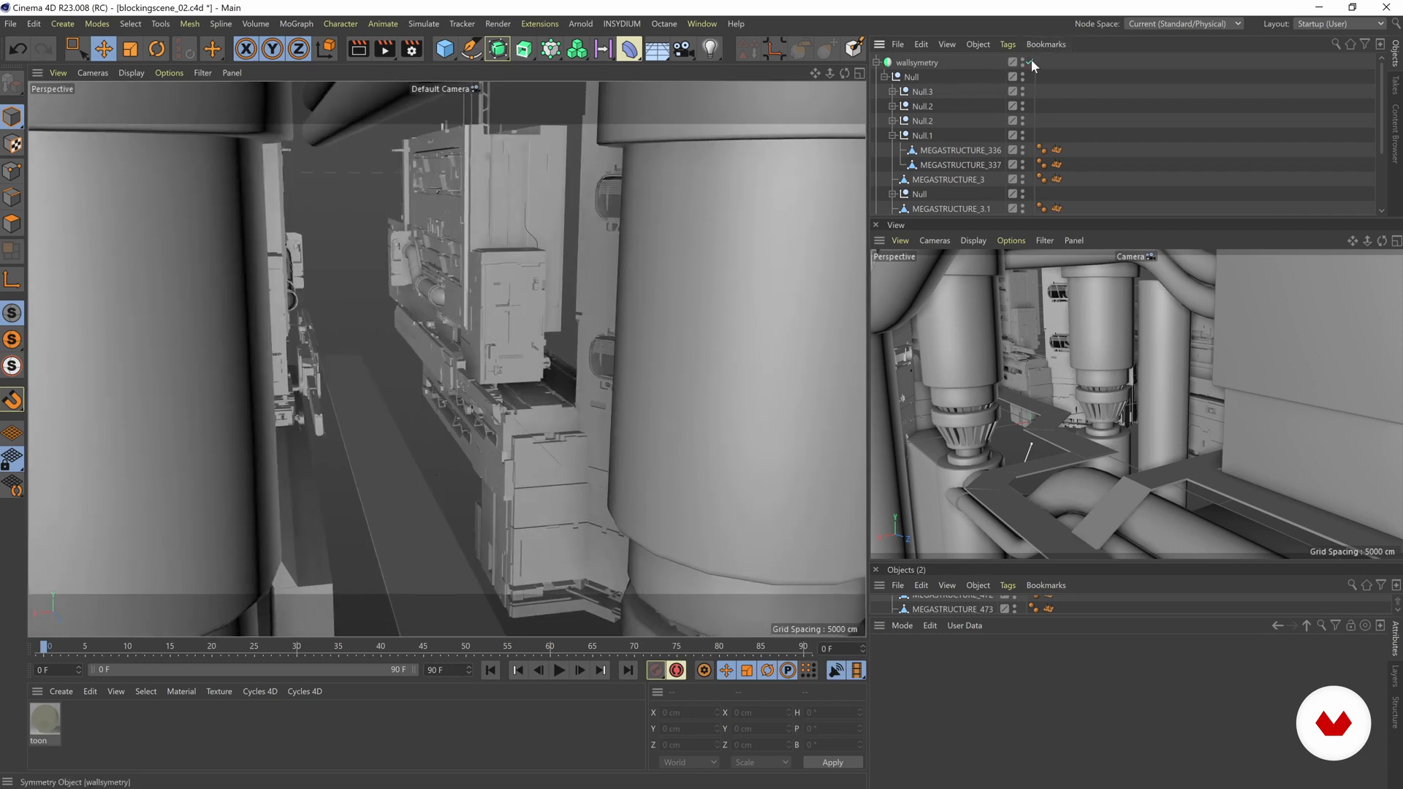
Step: Select the Null.3, lower Null.2 and Null.1 groups inside wallsymetry together, and collapse Null.1
click(500, 299)
click(924, 91)
mouse_move(447, 244)
alt+mouse_down()
mouse_move(402, 251)
mouse_move(446, 256)
alt+mouse_up()
ctrl+click(921, 106)
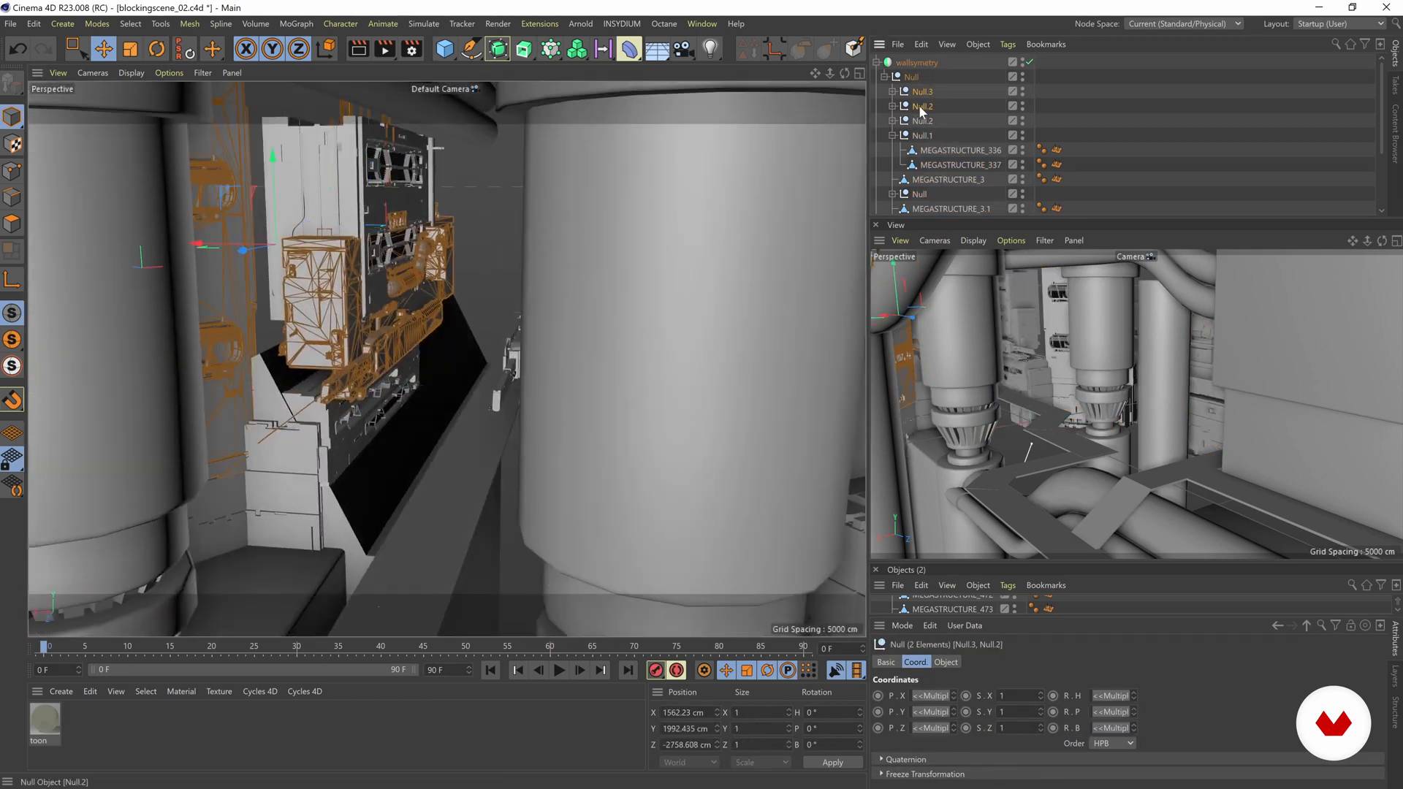
ctrl+click(920, 106)
ctrl+click(922, 121)
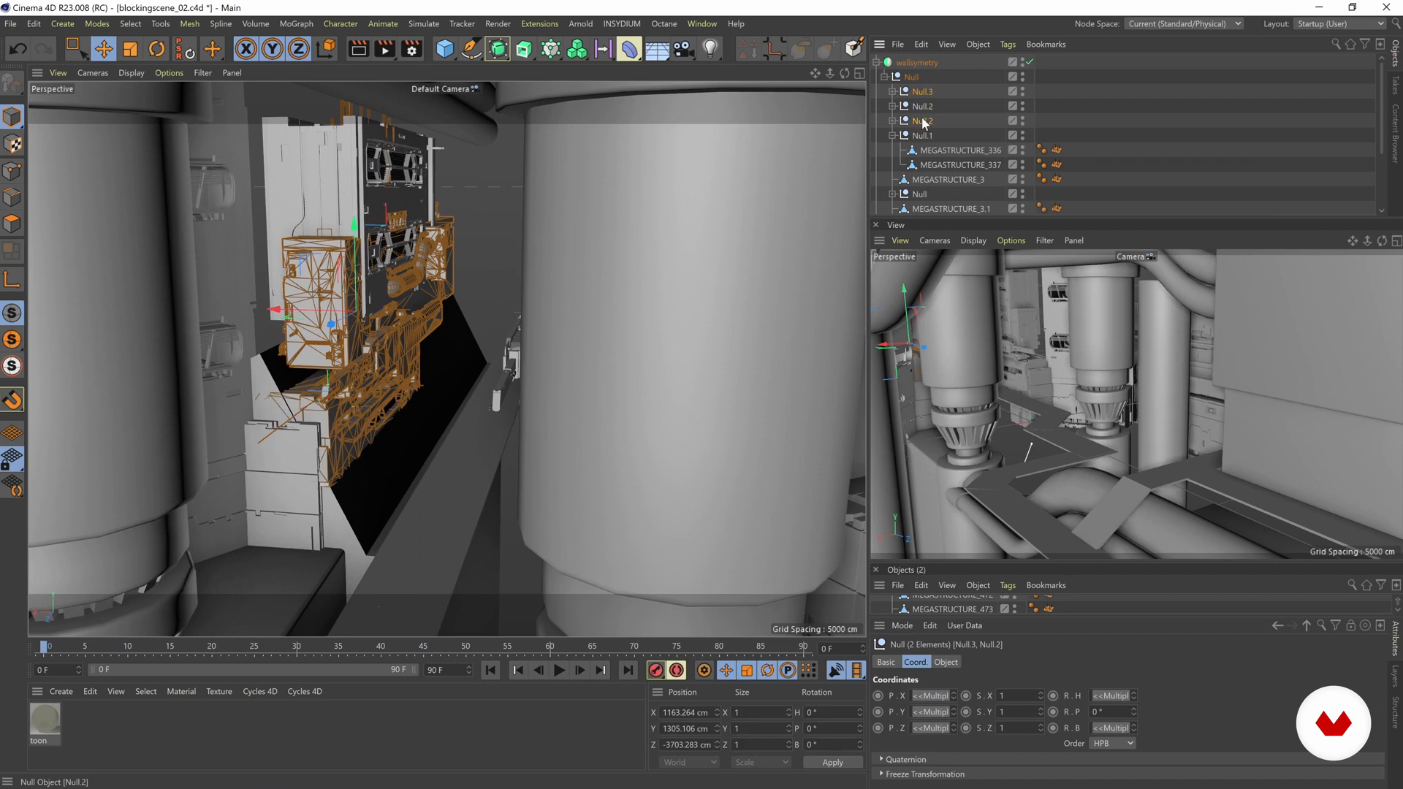
ctrl+click(922, 136)
click(892, 136)
mouse_move(336, 249)
alt+mouse_down()
mouse_move(376, 274)
mouse_move(335, 248)
alt+mouse_up()
drag(333, 316, 306, 326)
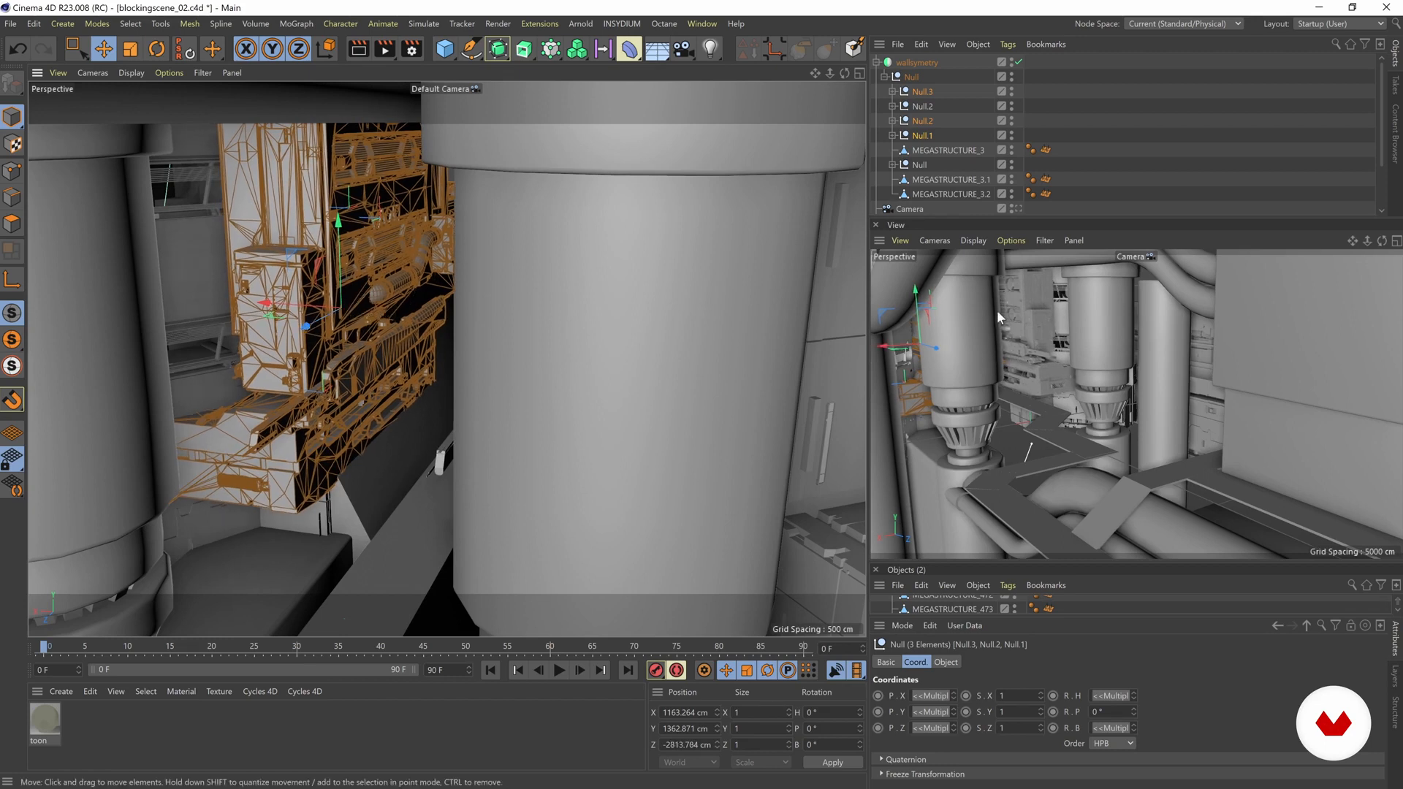
Step: Show the scene through Camera in the main viewport and slightly reframe the shot around the cylinders and kitbashed walls
alt+drag(423, 302, 474, 315)
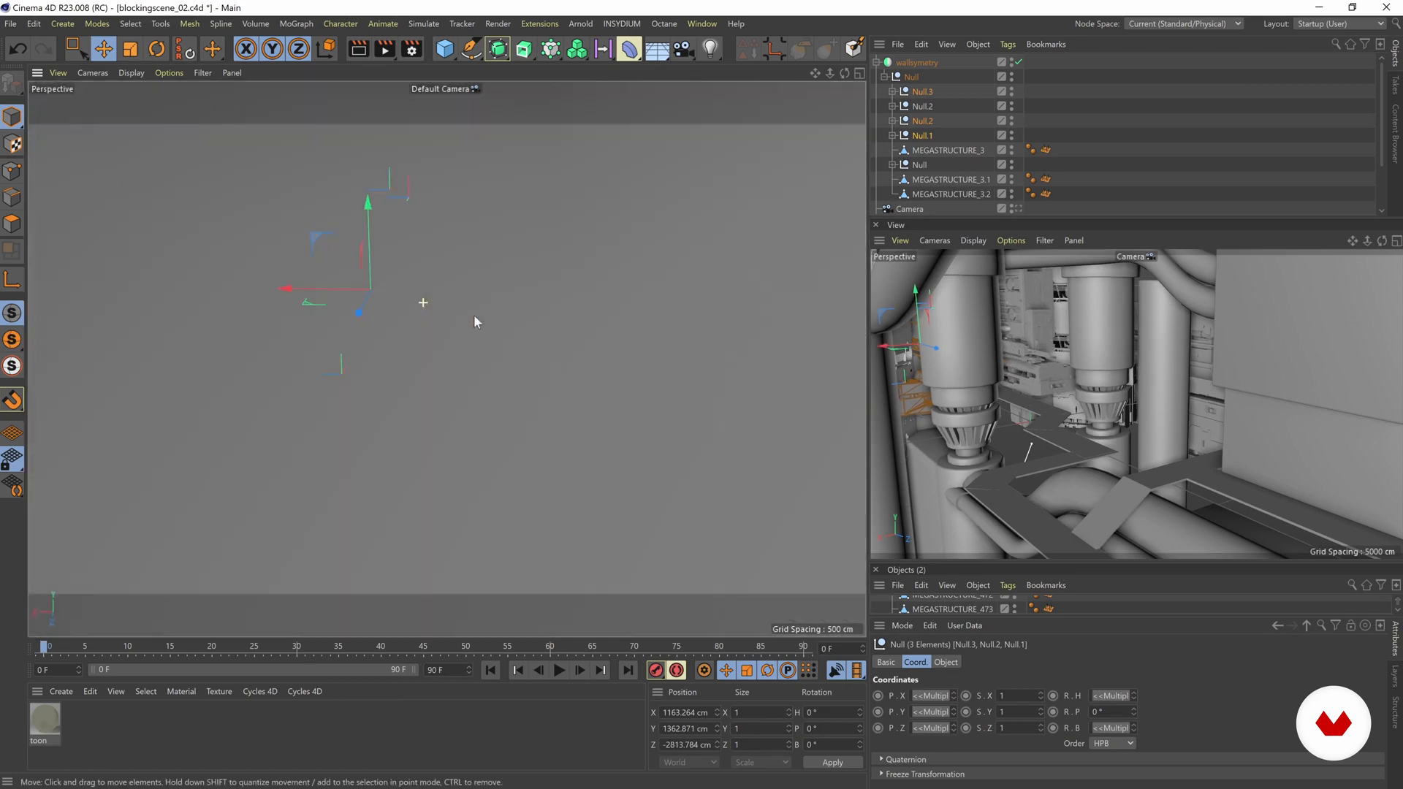
alt+drag(567, 343, 469, 335)
alt+right_drag(469, 334, 527, 258)
alt+drag(528, 259, 562, 307)
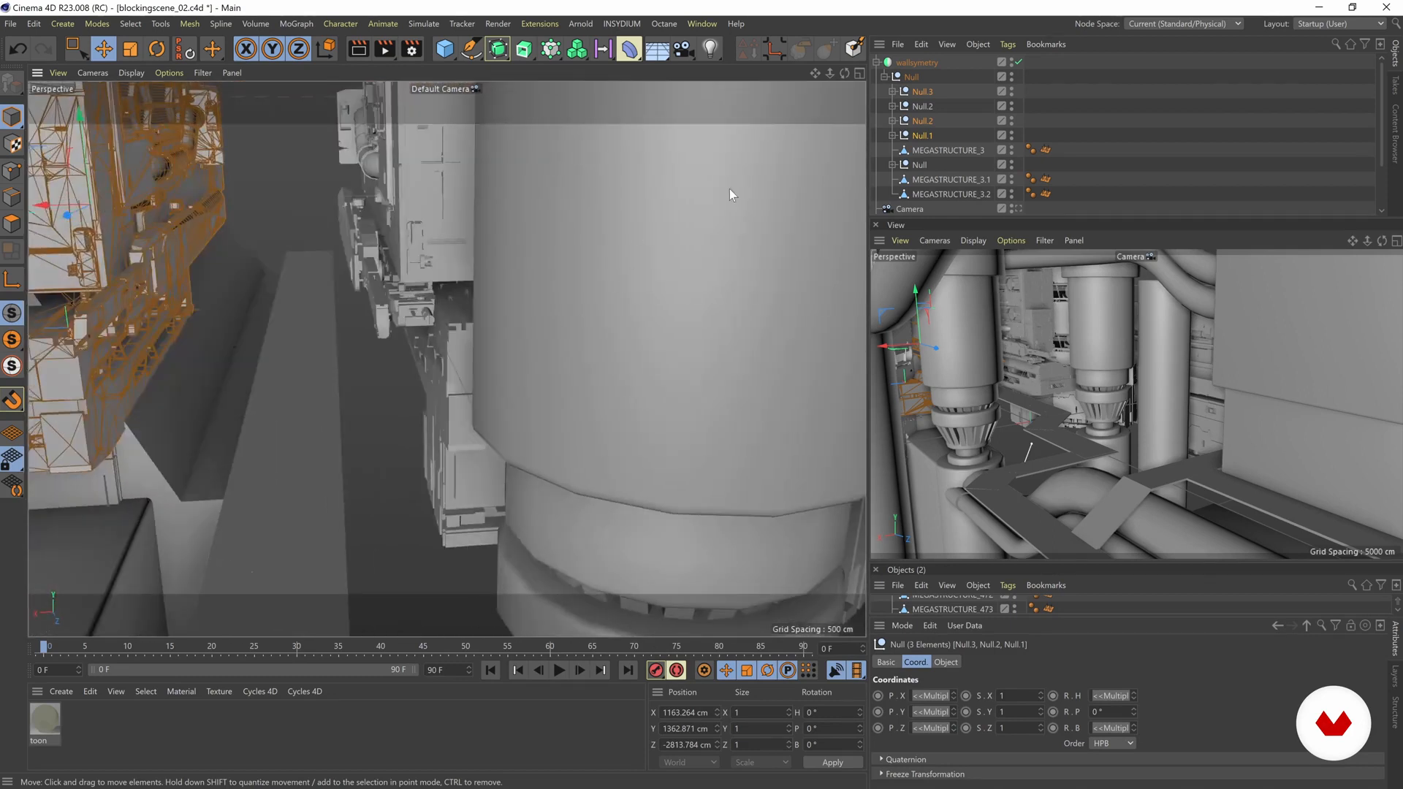
click(1015, 208)
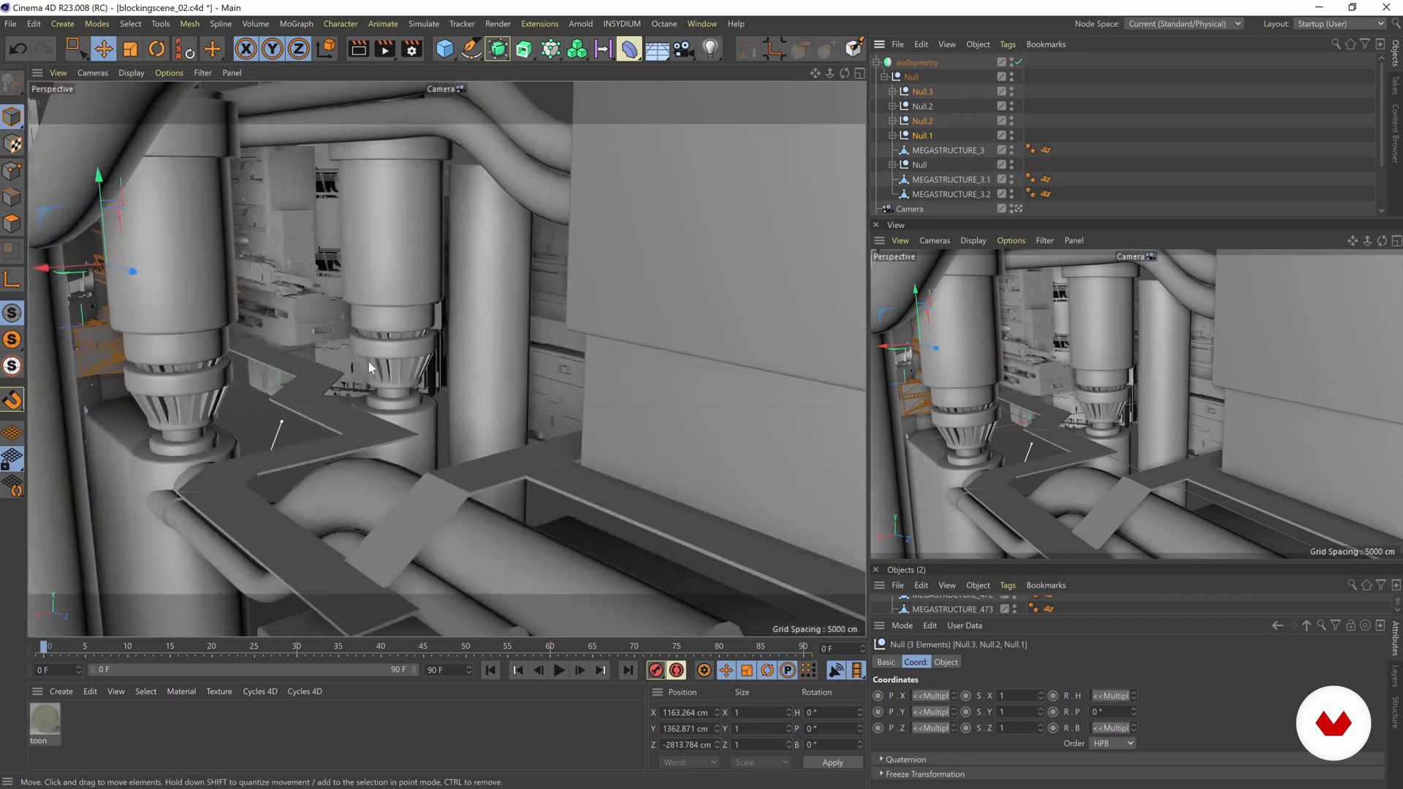
scroll(357, 587, up, 4)
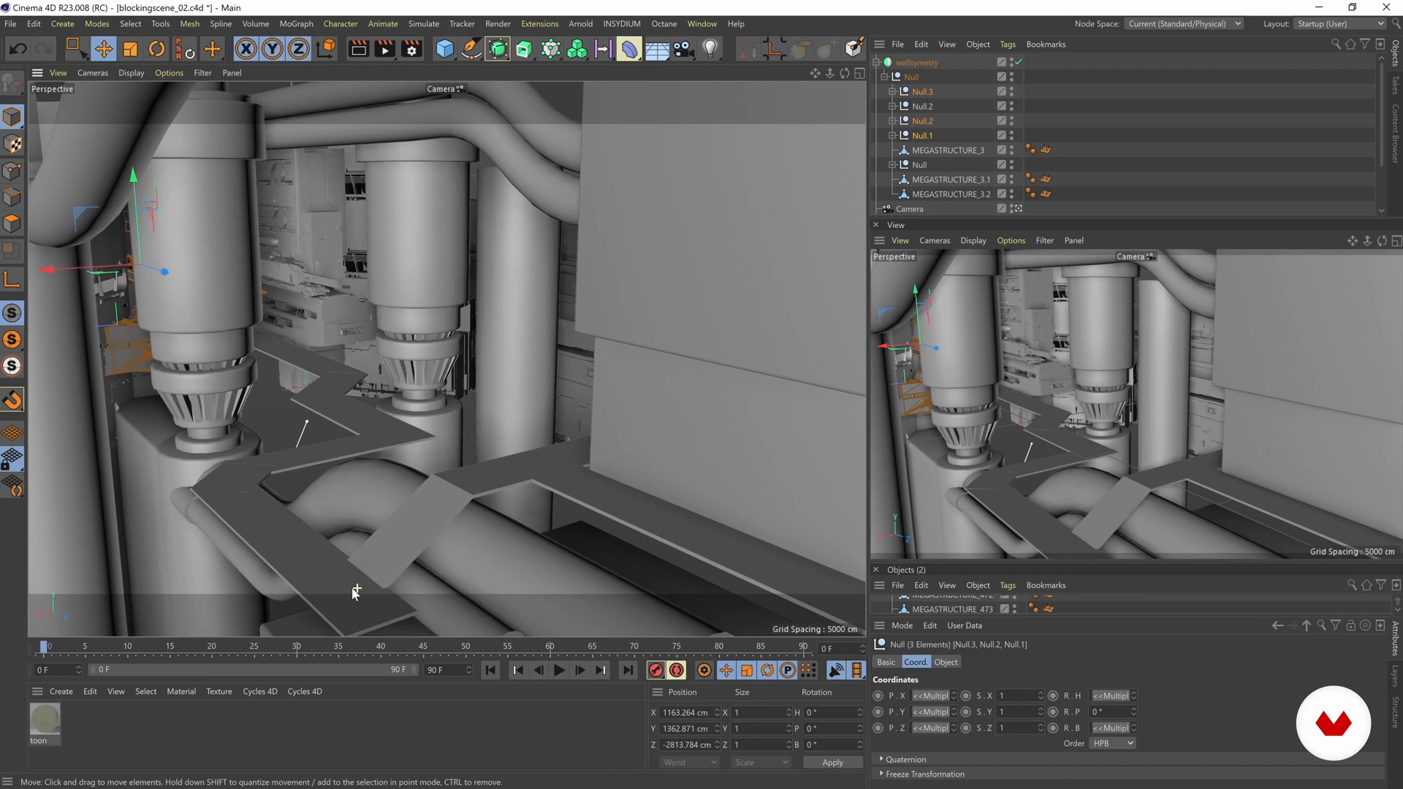
scroll(354, 591, up, 4)
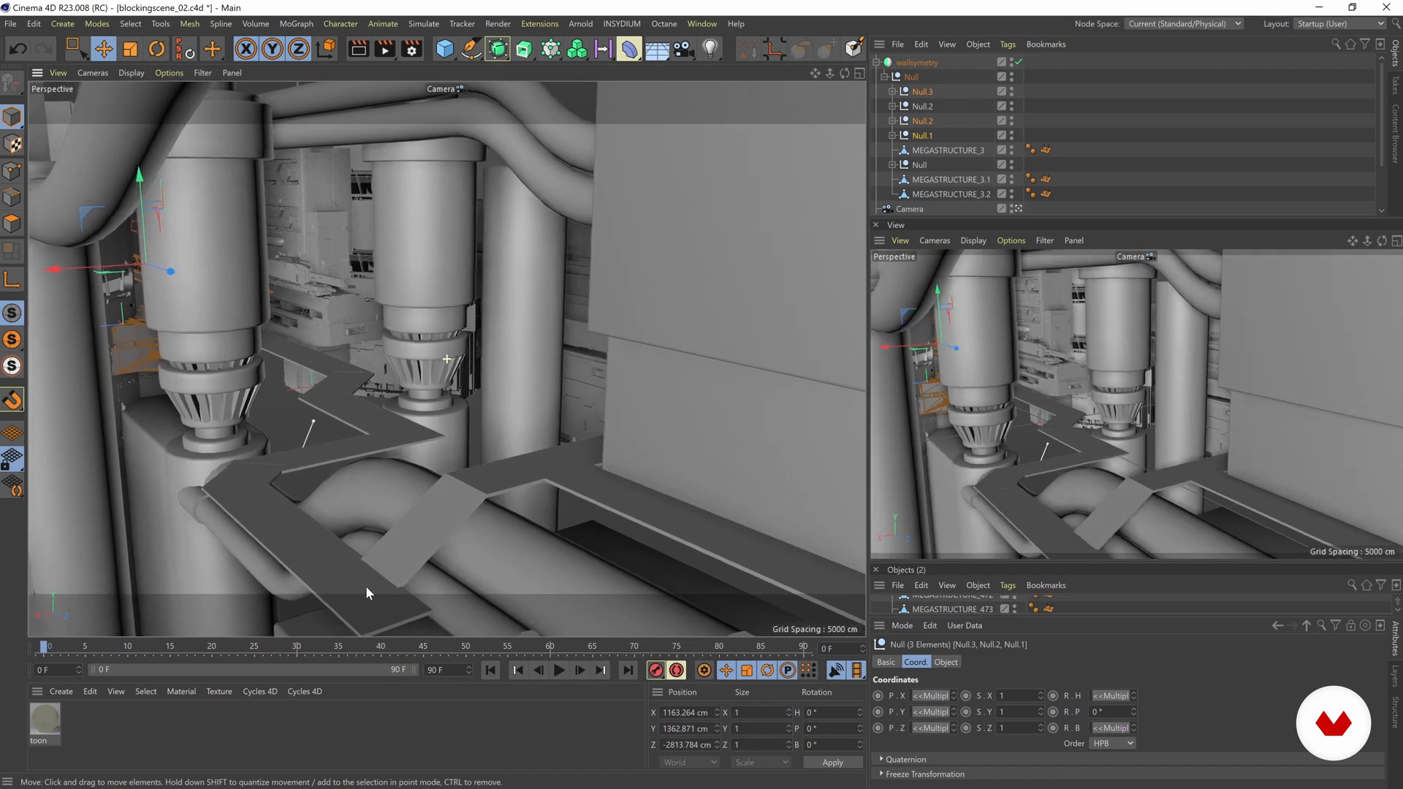
scroll(369, 585, up, 4)
scroll(384, 589, up, 3)
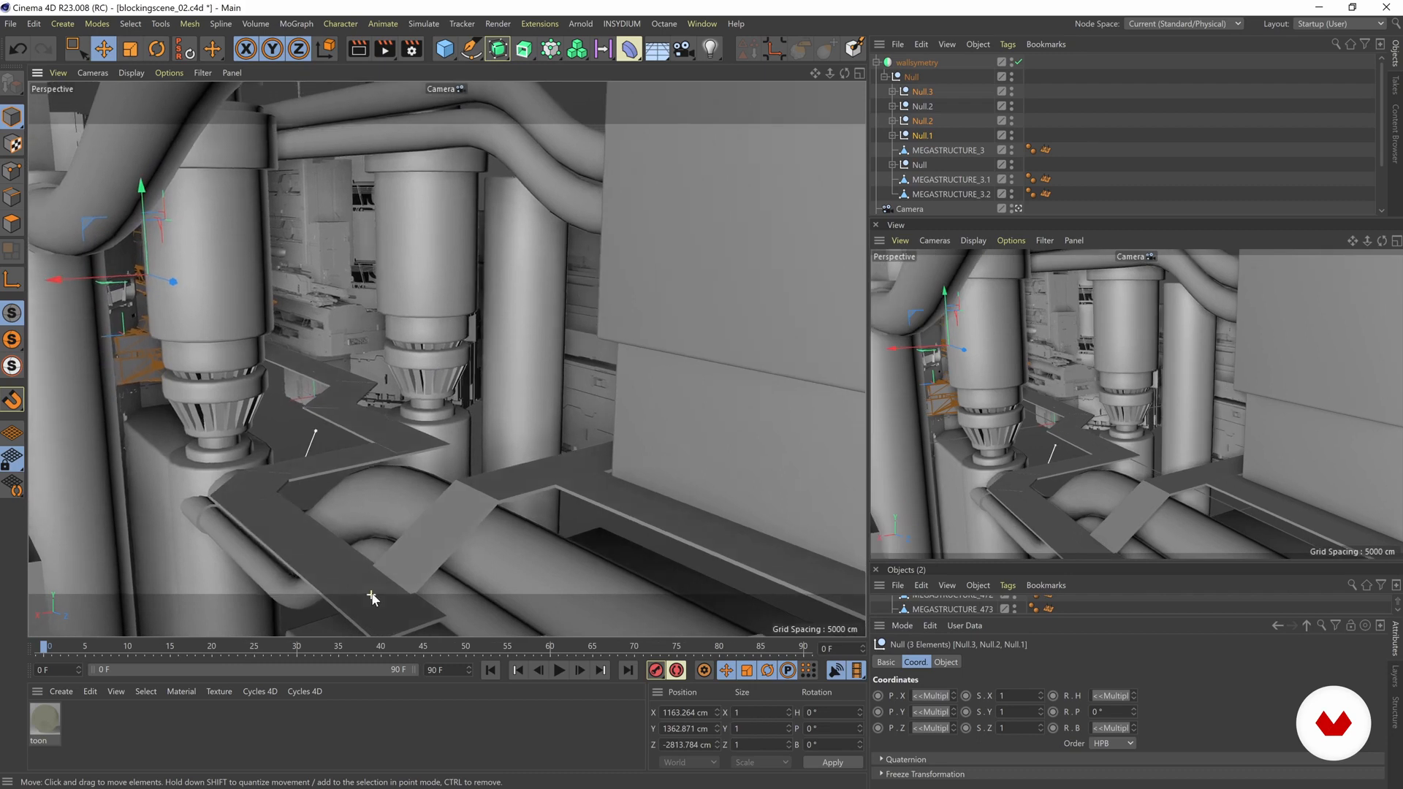
scroll(369, 585, up, 3)
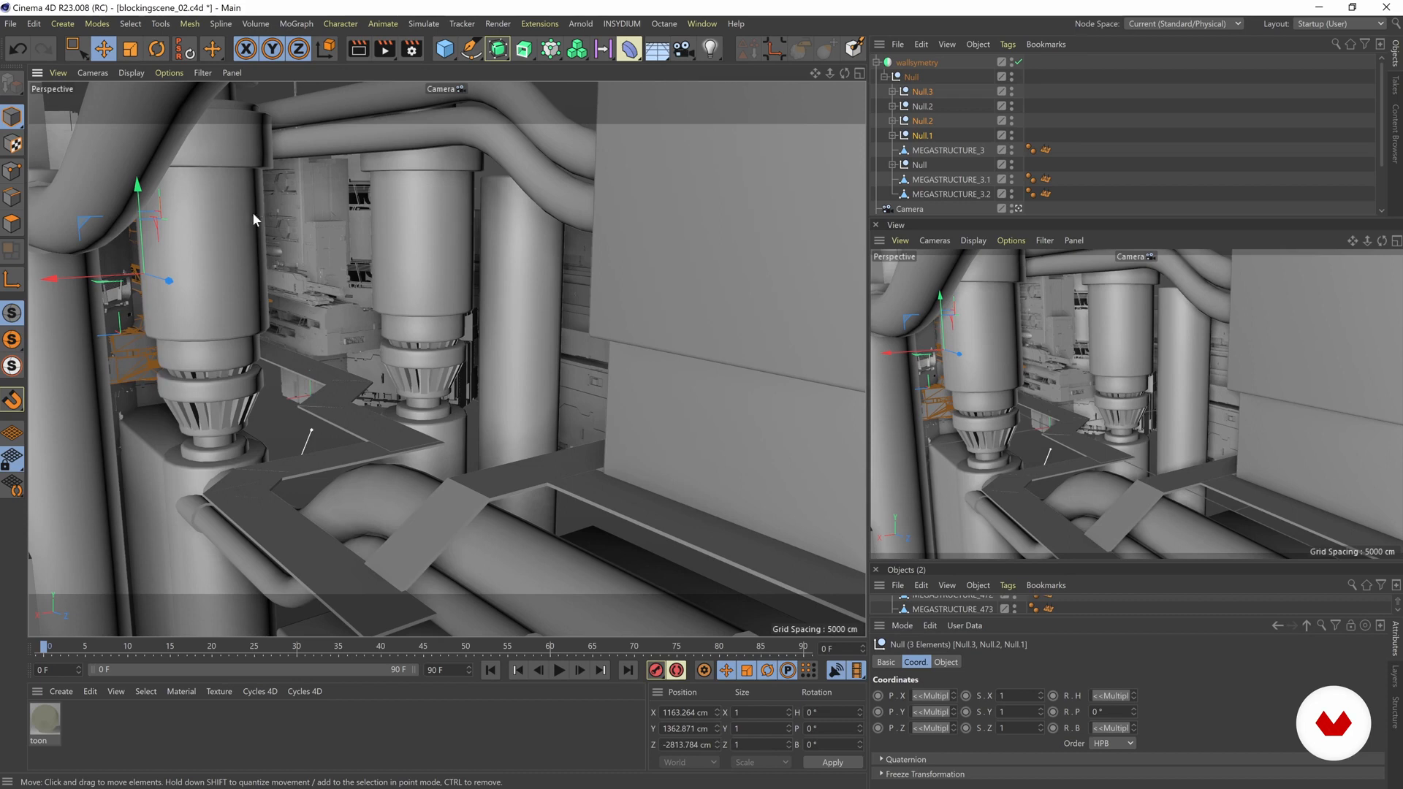
scroll(314, 537, up, 2)
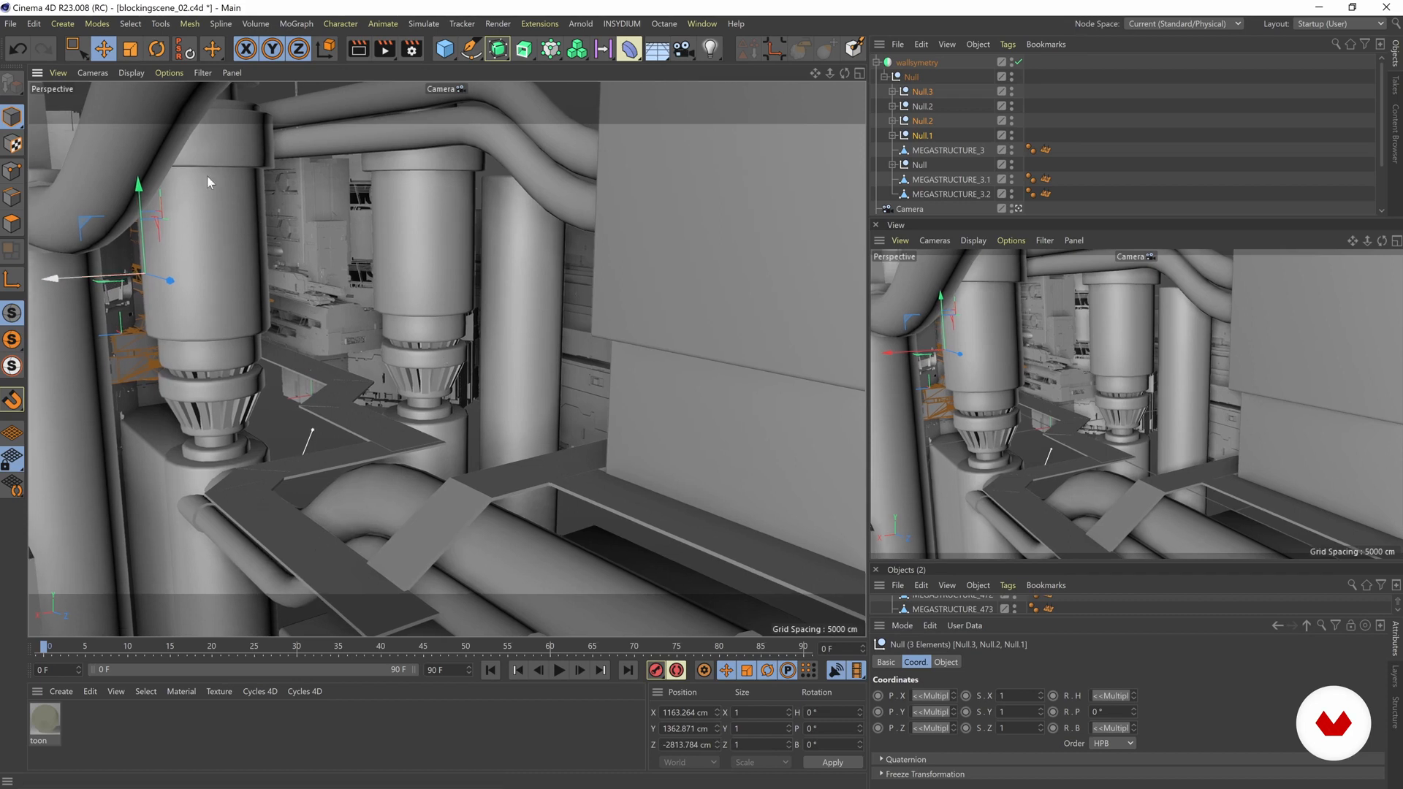